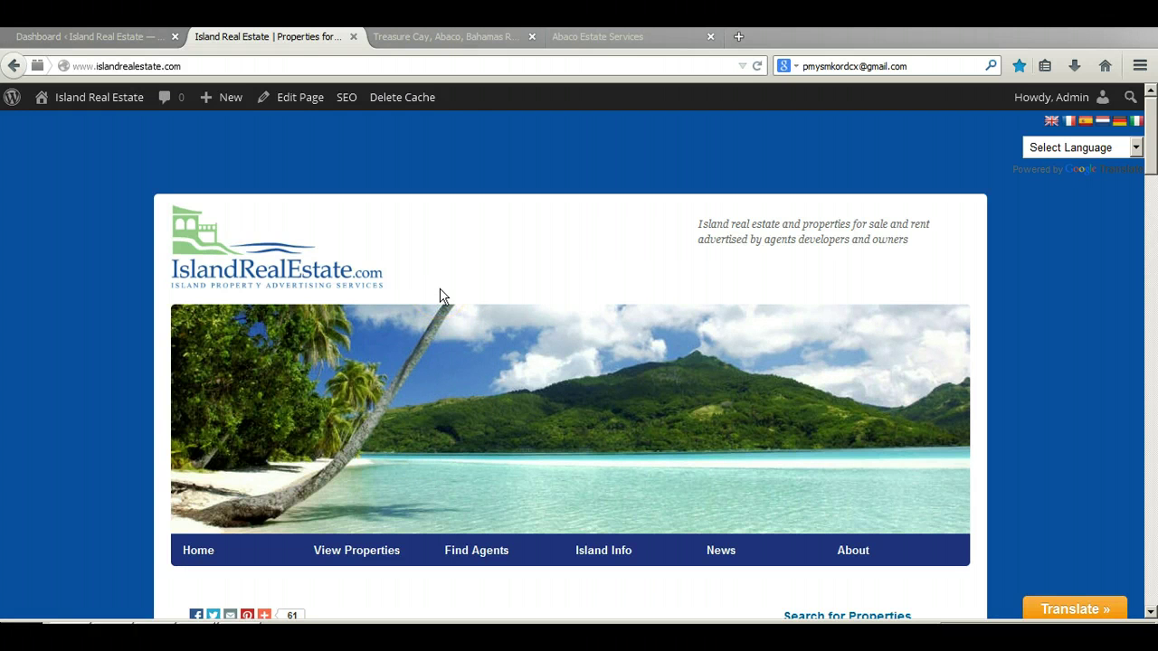
Scroll through the Island Real Estate homepage down to the footer and back up
left_click(433, 350)
scroll(440, 349, "down", 3)
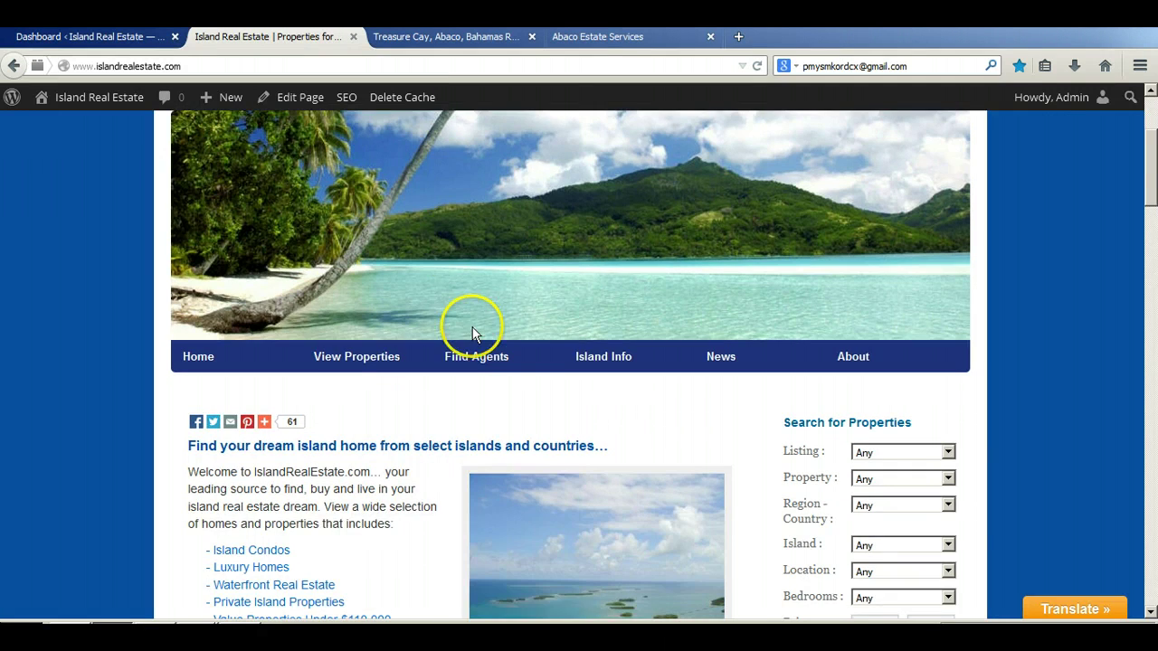
scroll(529, 327, "down", 2)
scroll(529, 327, "down", 6)
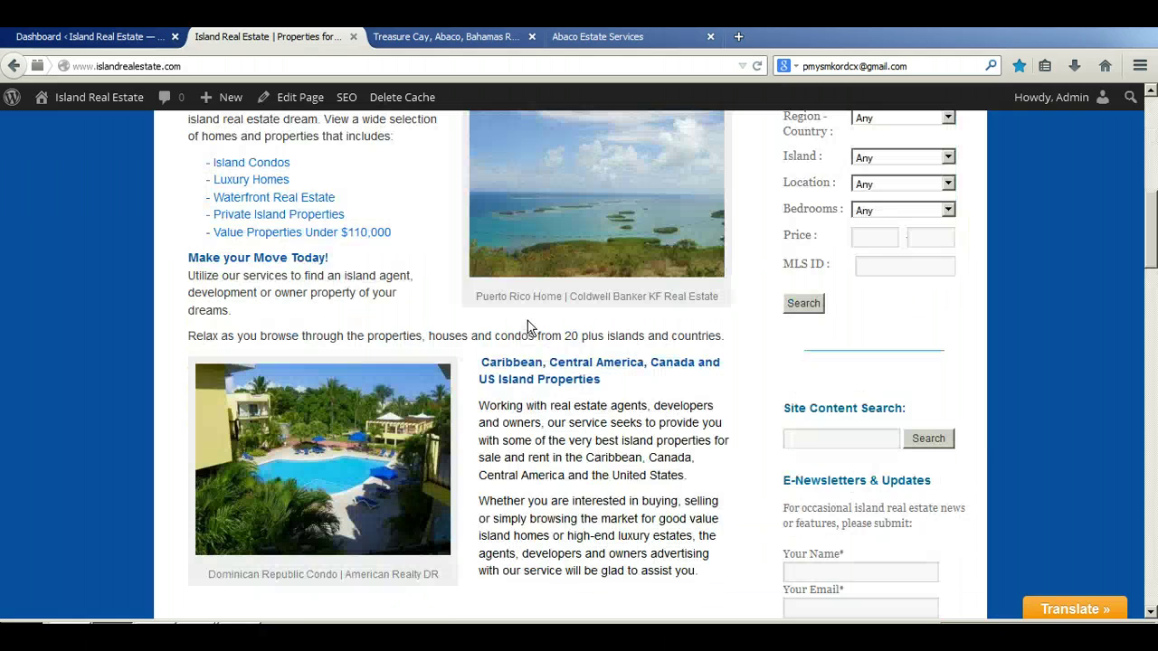
scroll(529, 327, "down", 14)
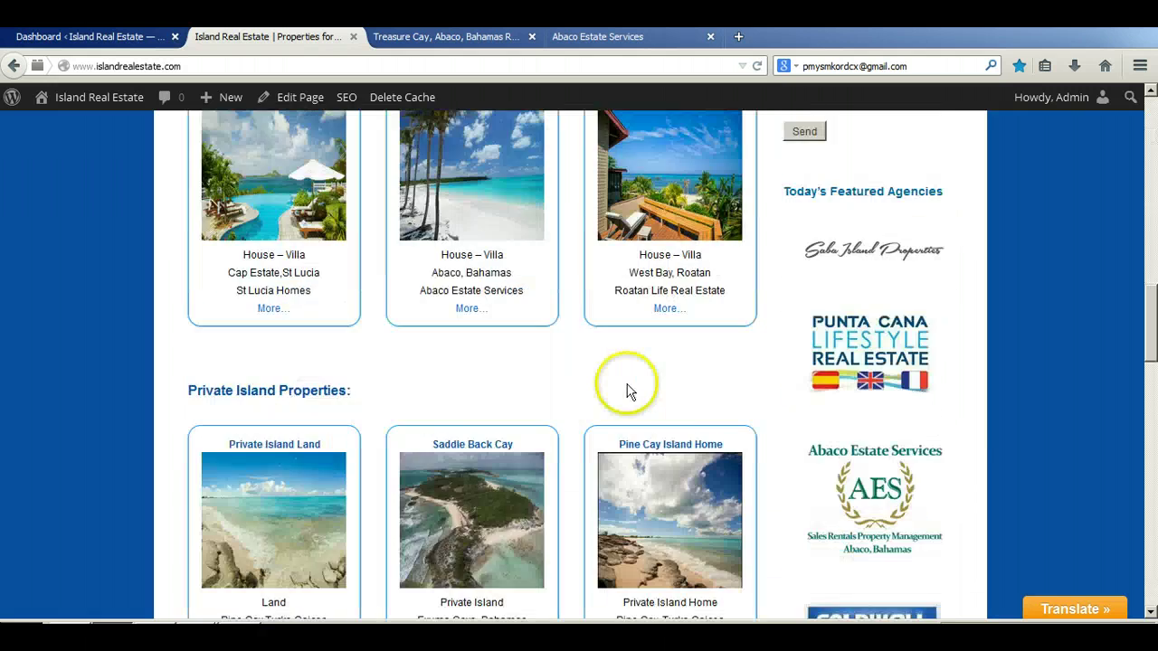
scroll(628, 394, "down", 16)
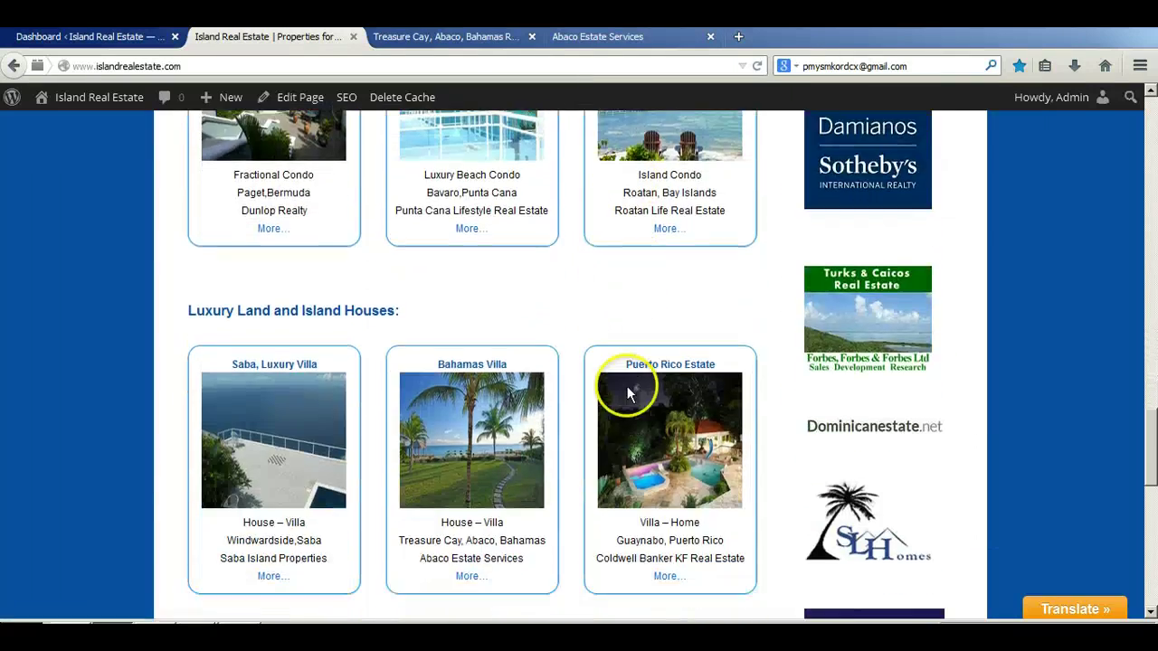
scroll(629, 394, "down", 12)
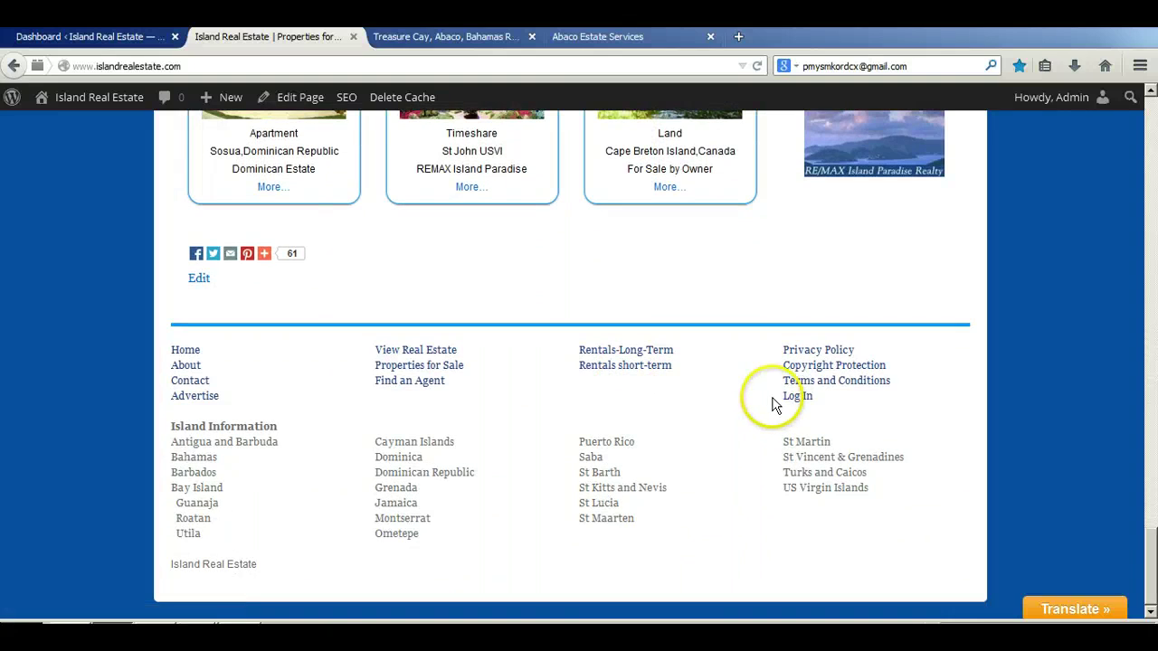
left_click(783, 399)
scroll(401, 202, "up", 14)
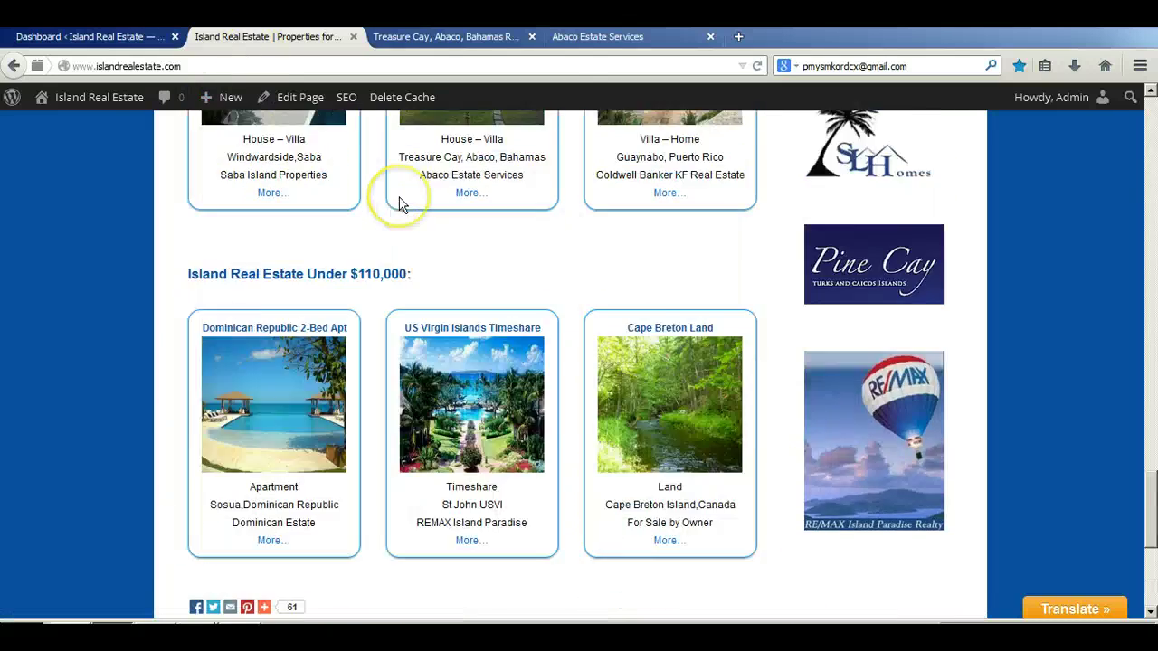
scroll(401, 202, "up", 20)
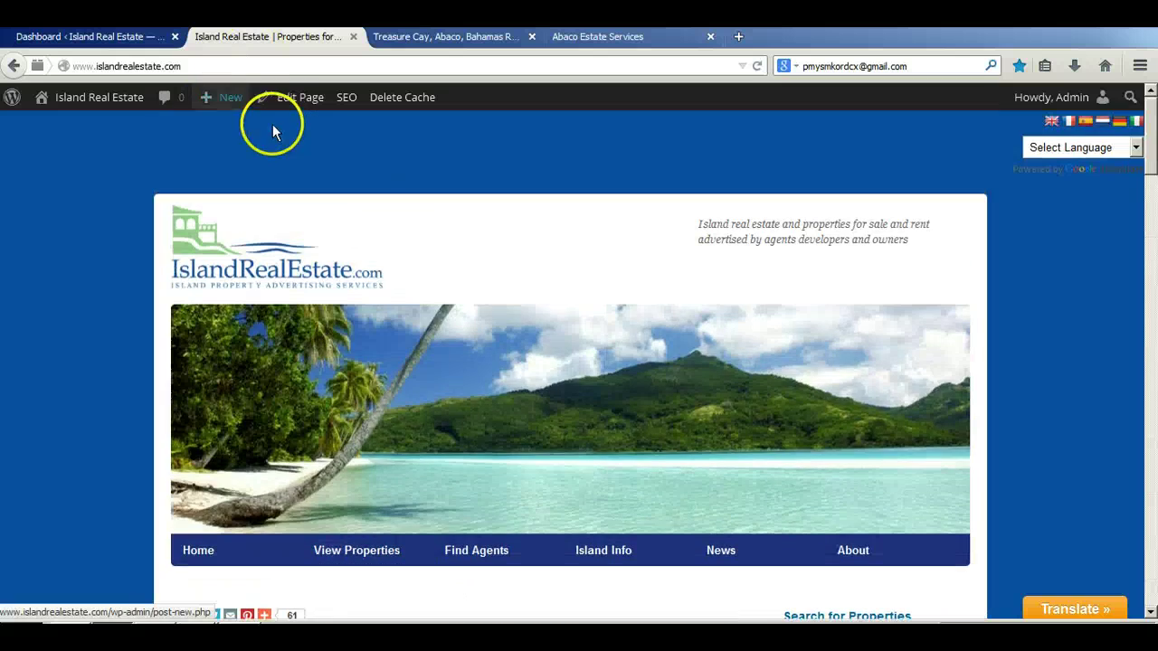
From the admin dashboard, choose Properties > Add Property to start a new listing
left_click(100, 36)
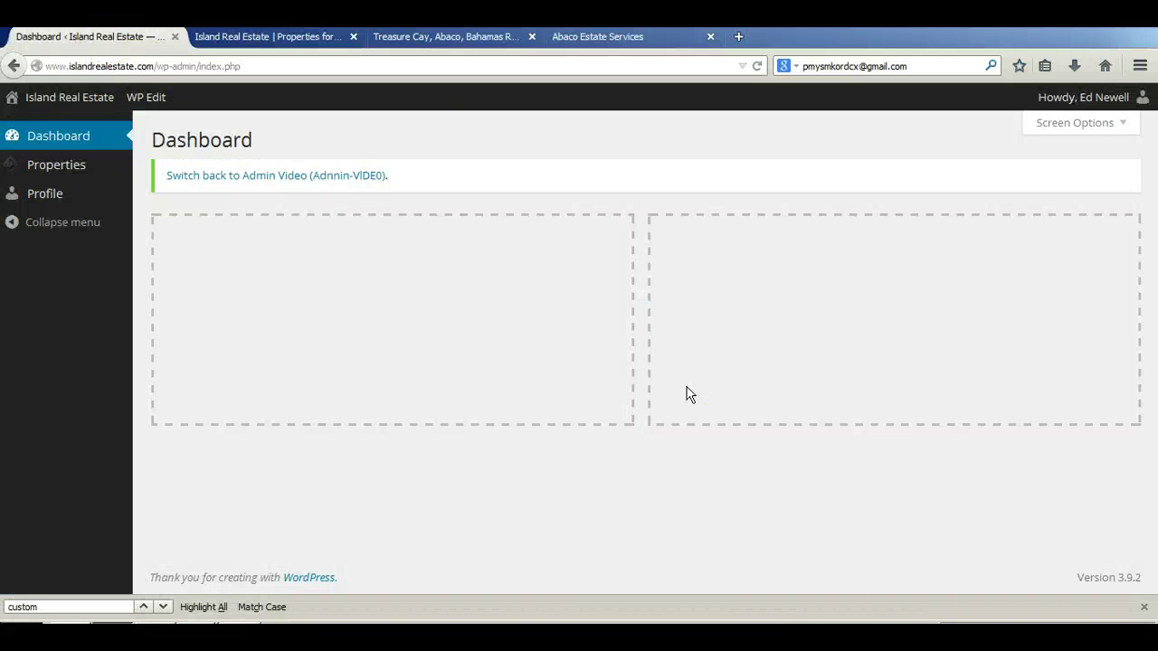
left_click(56, 208)
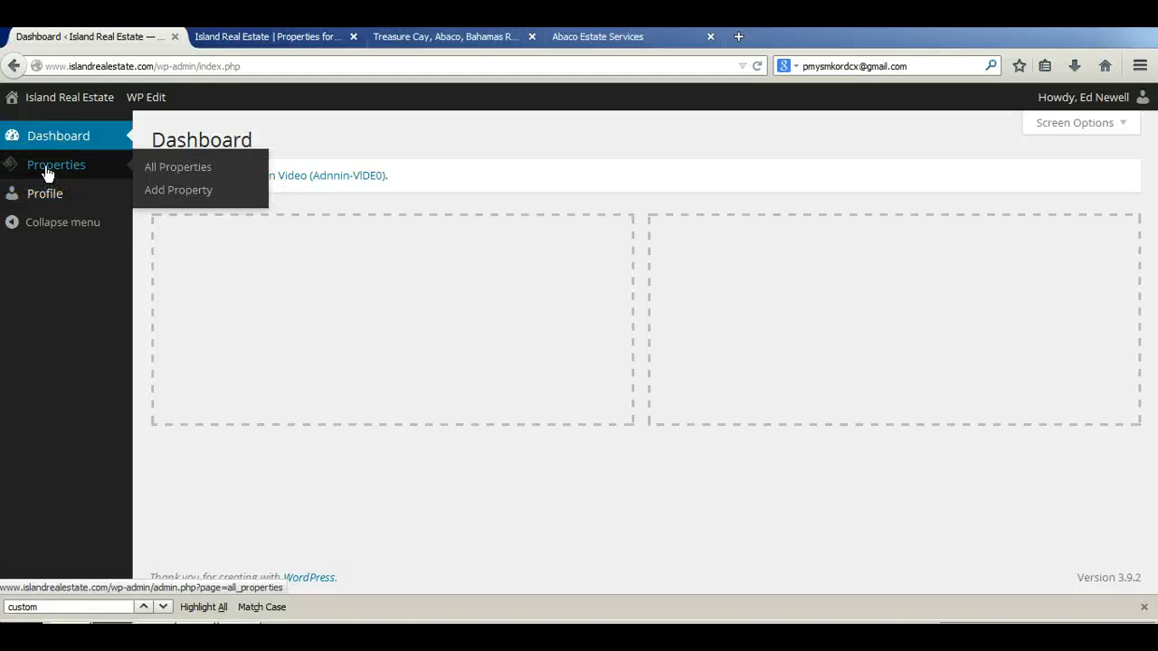
left_click(47, 174)
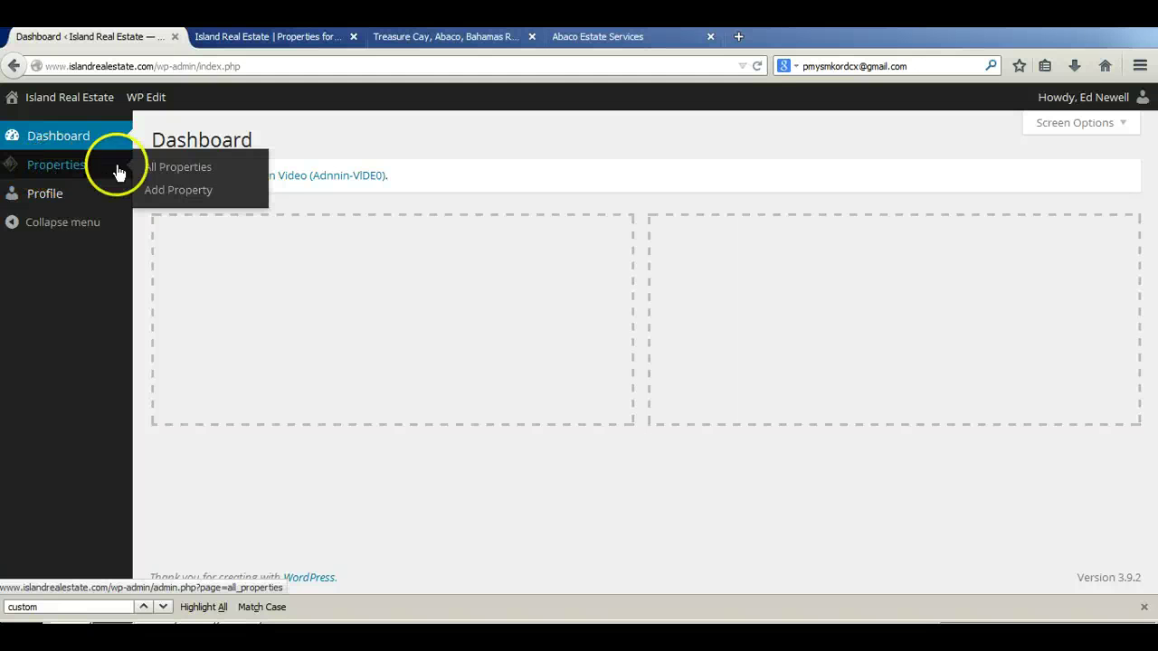
left_click(187, 192)
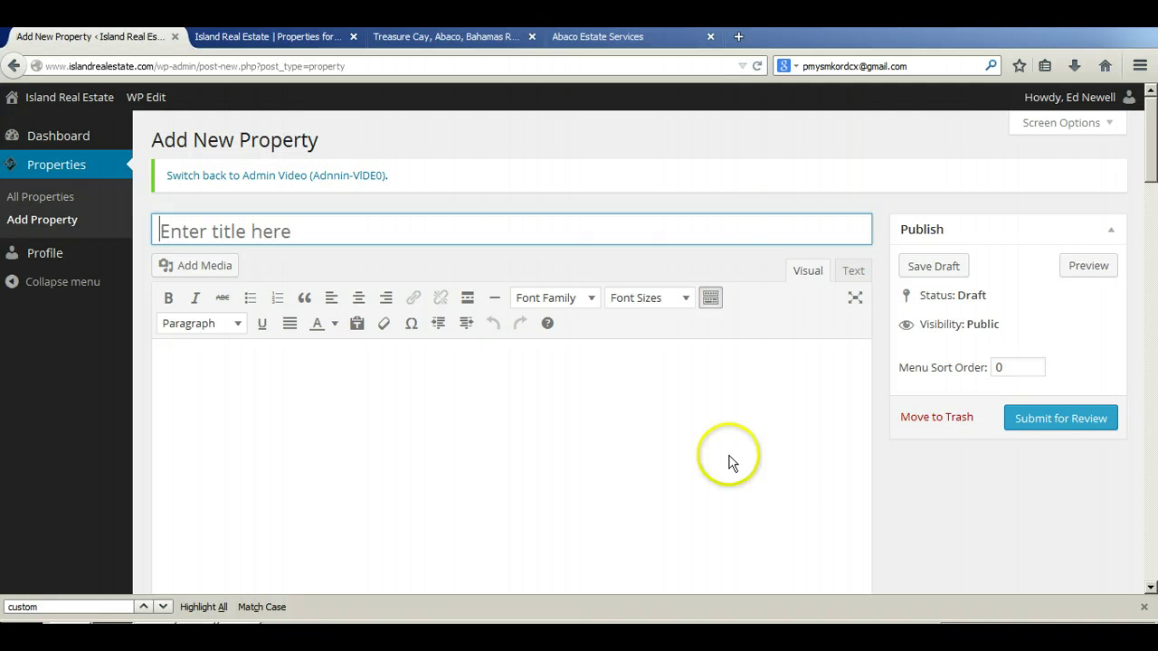
Review the General Information, Location, Selling Details and agency contact boxes, then focus the description editor
scroll(788, 460, "down", 2)
scroll(817, 392, "up", 2)
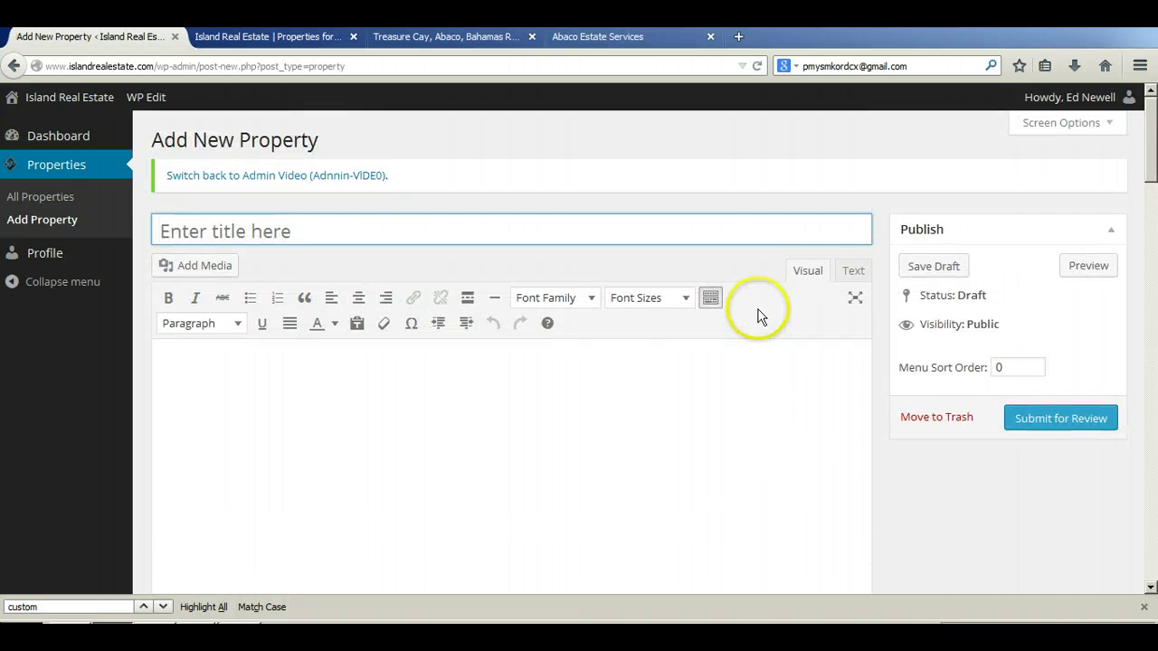
scroll(757, 313, "down", 2)
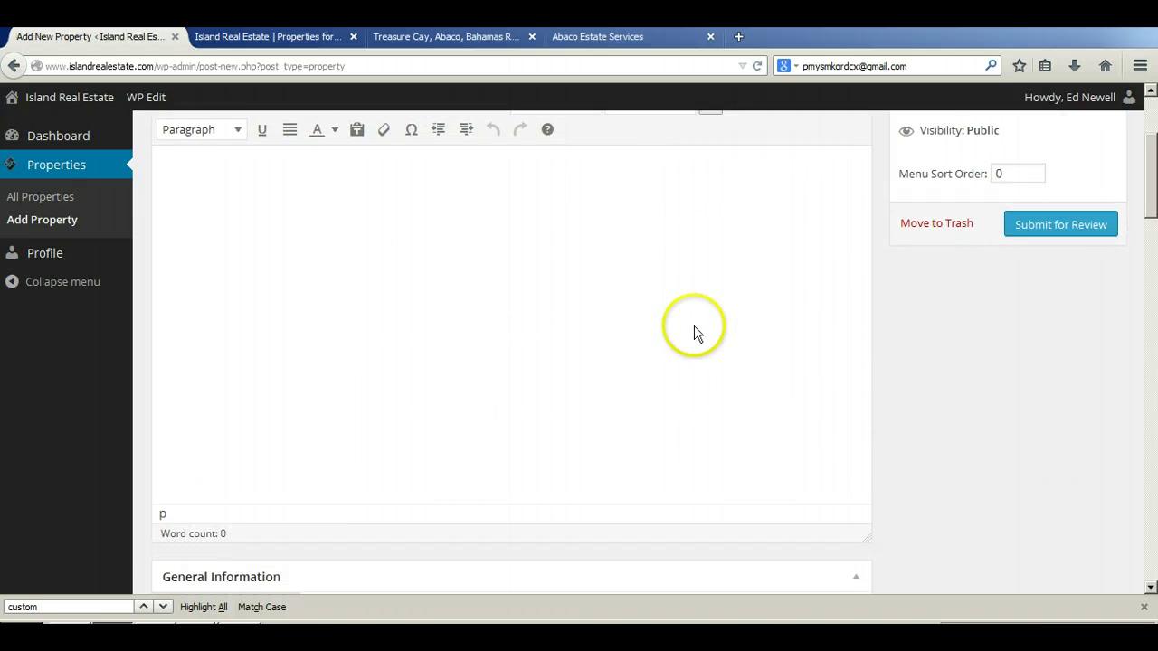
scroll(693, 332, "up", 3)
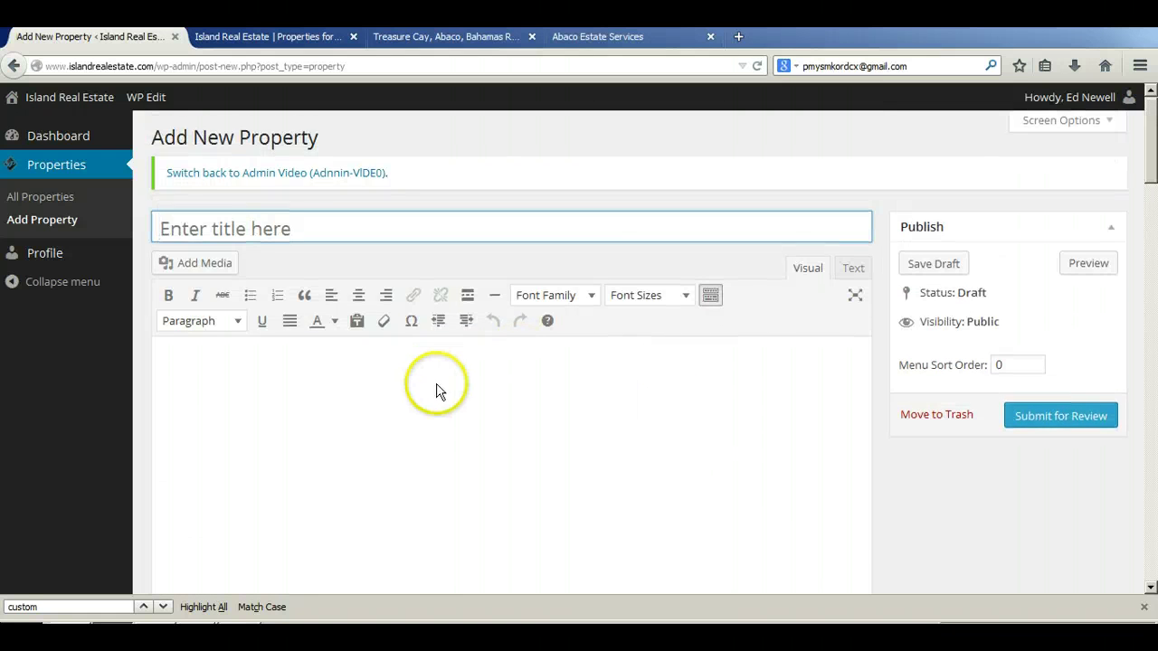
scroll(625, 290, "down", 1)
scroll(692, 375, "down", 1)
scroll(692, 373, "down", 5)
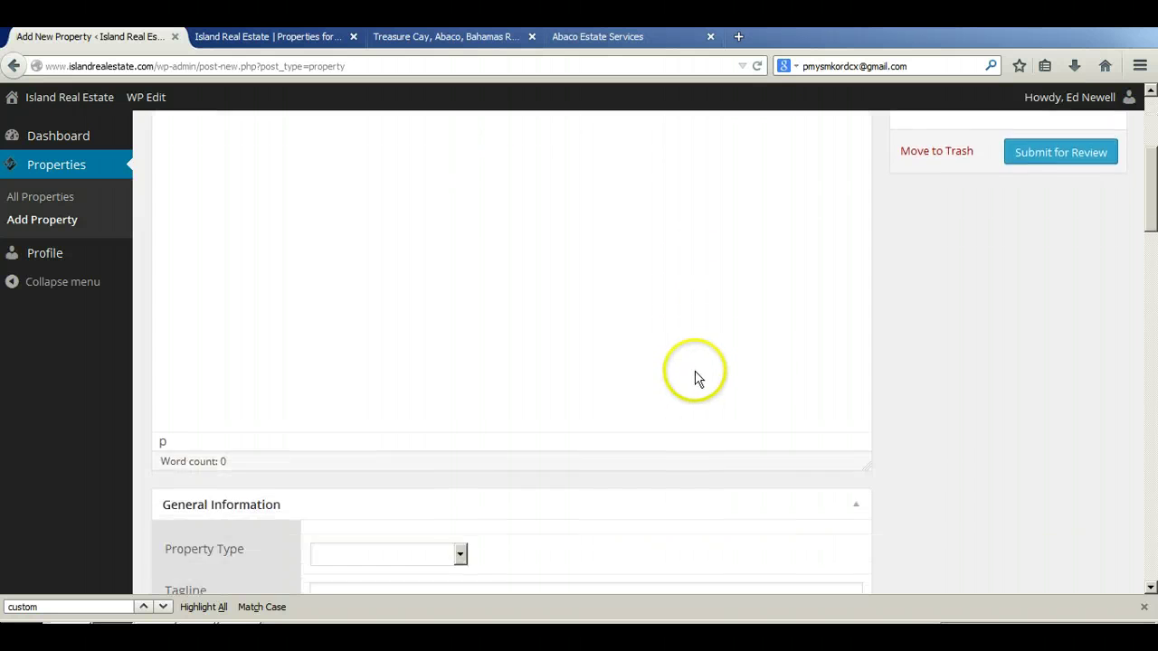
scroll(719, 371, "down", 6)
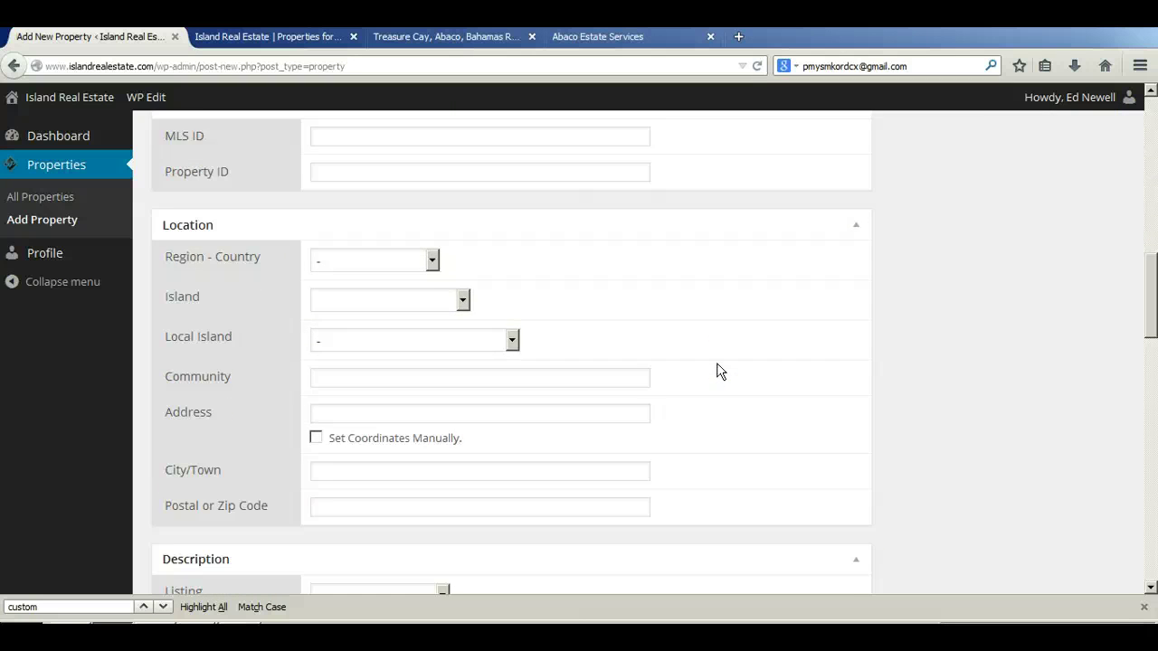
scroll(719, 371, "down", 7)
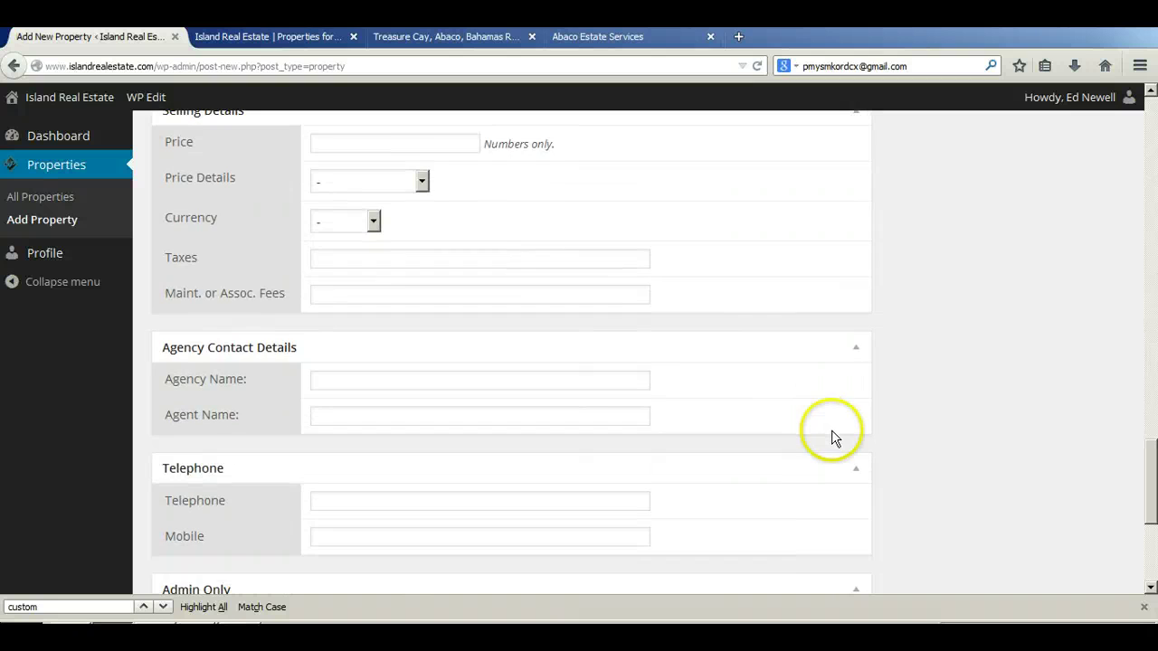
scroll(831, 438, "up", 13)
scroll(832, 431, "up", 15)
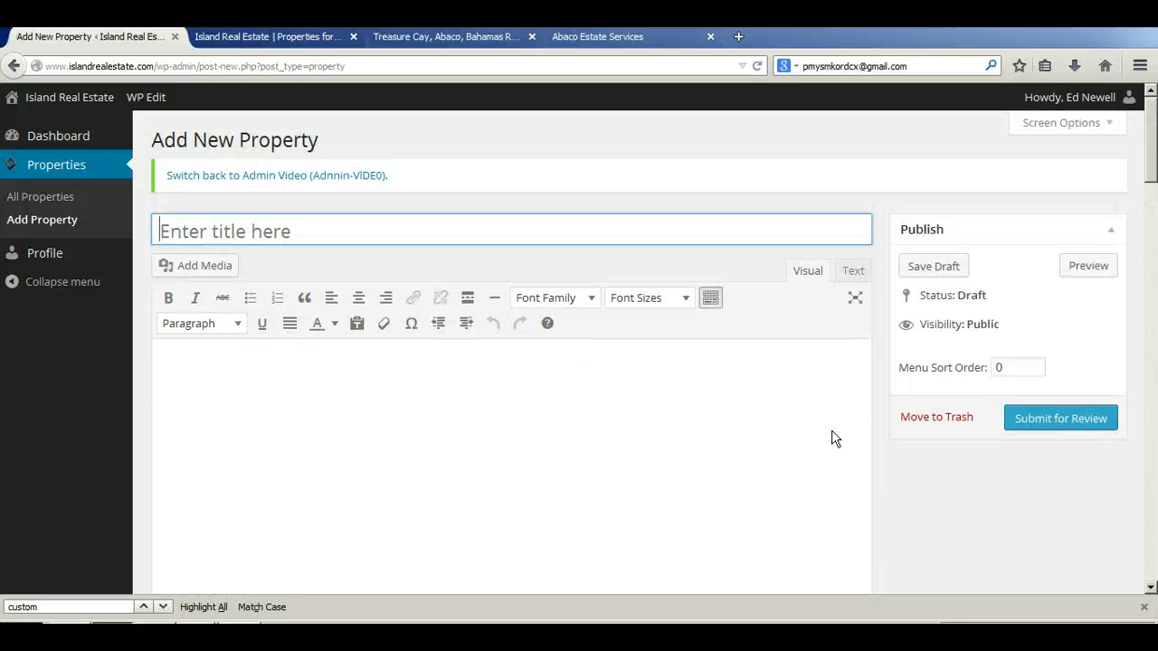
left_click(766, 425)
scroll(766, 430, "down", 2)
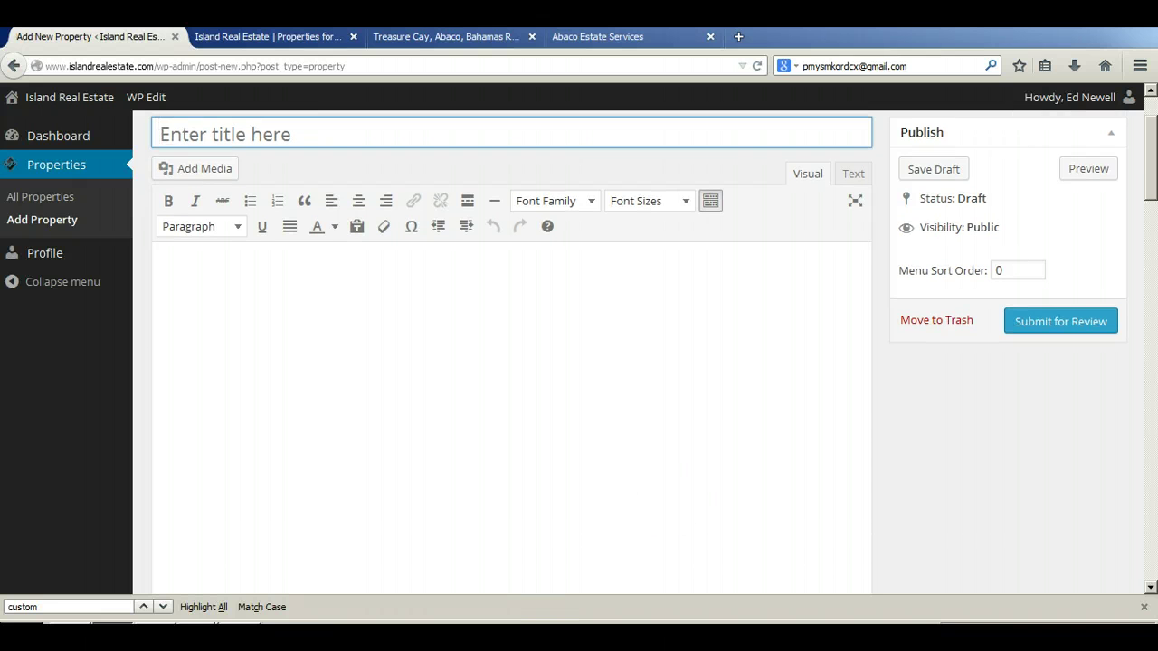
Copy the Royal Poinciana Condo # 2505 listing text from the notes into the description
mouse_move(181, 621)
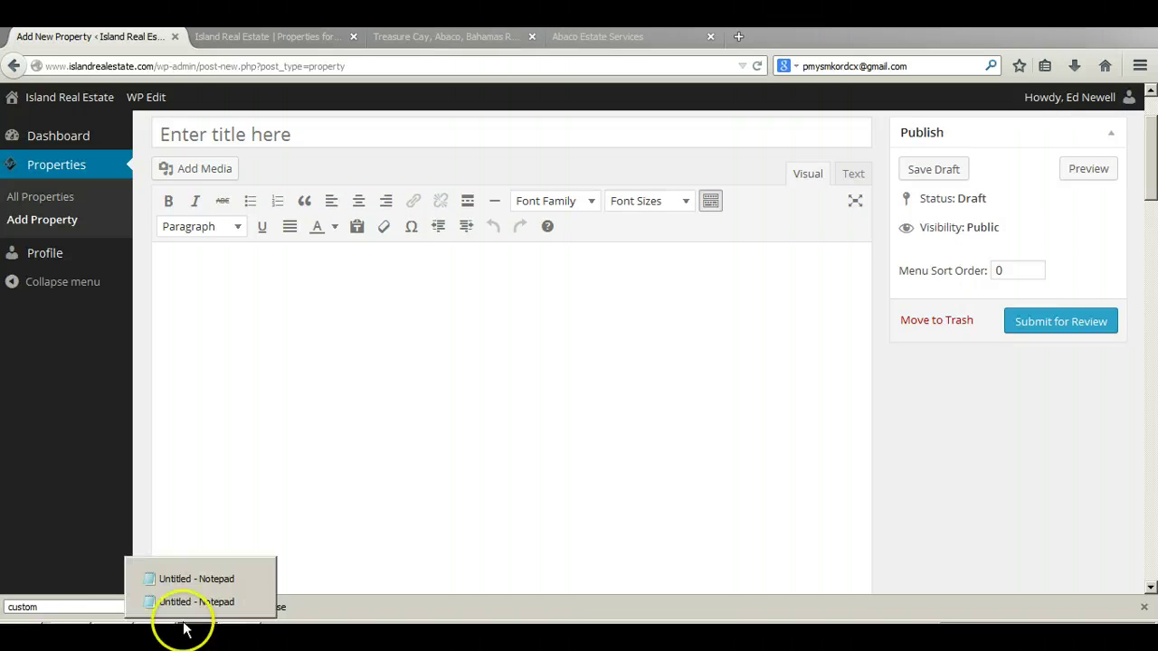
left_click(172, 579)
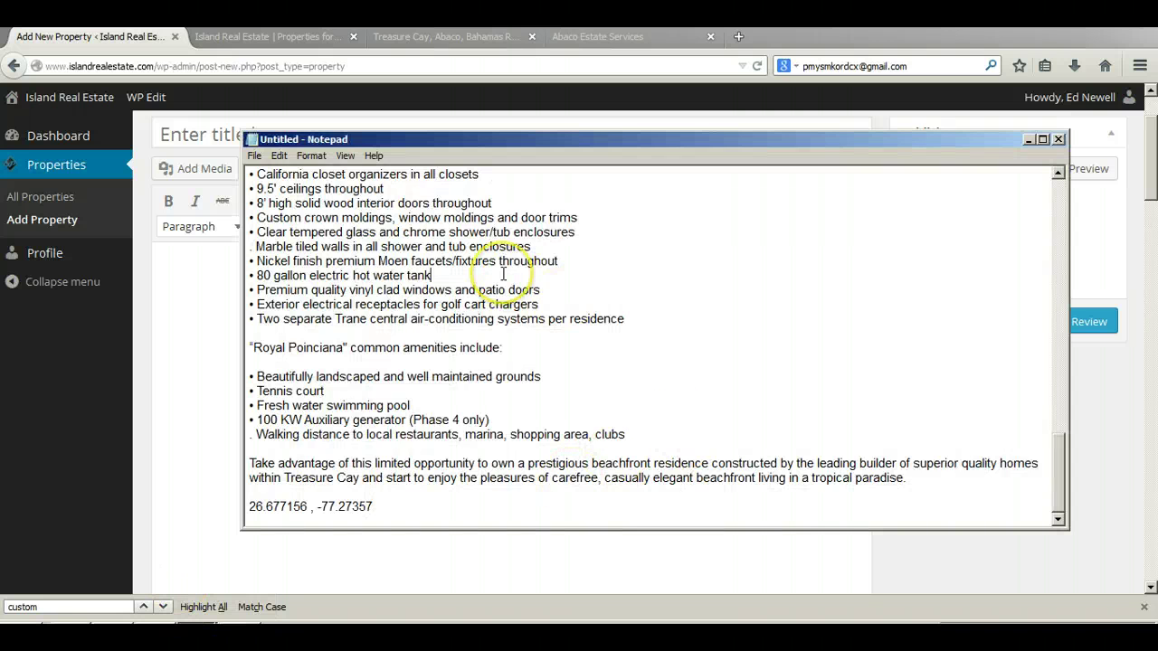
key("ctrl+a")
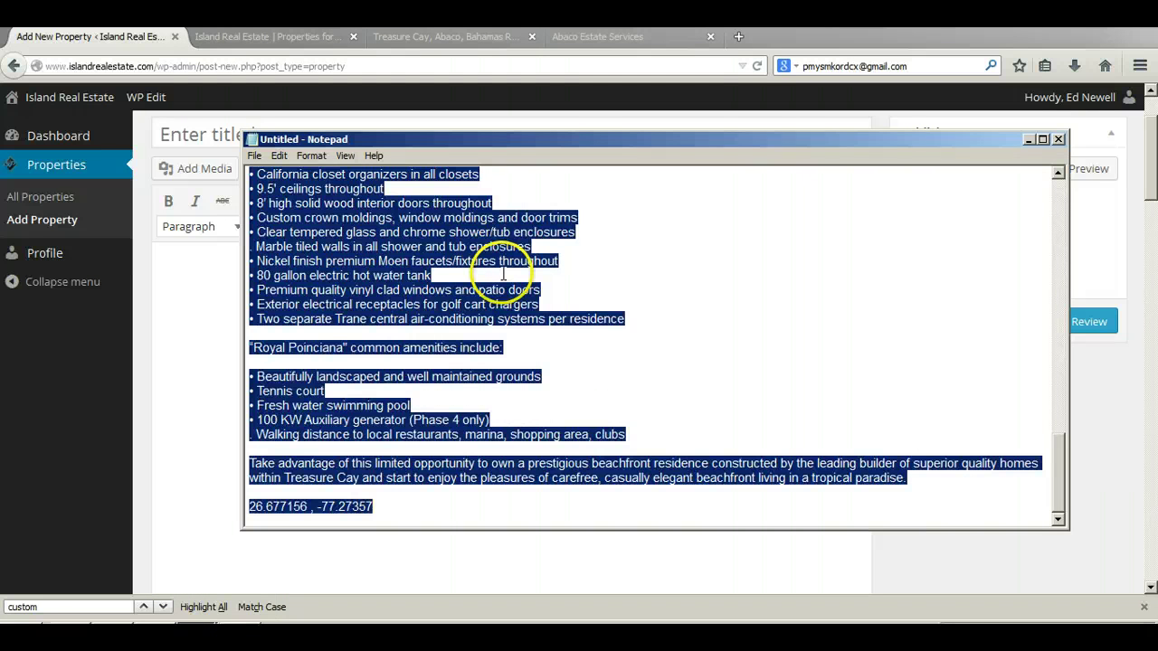
left_click(204, 305)
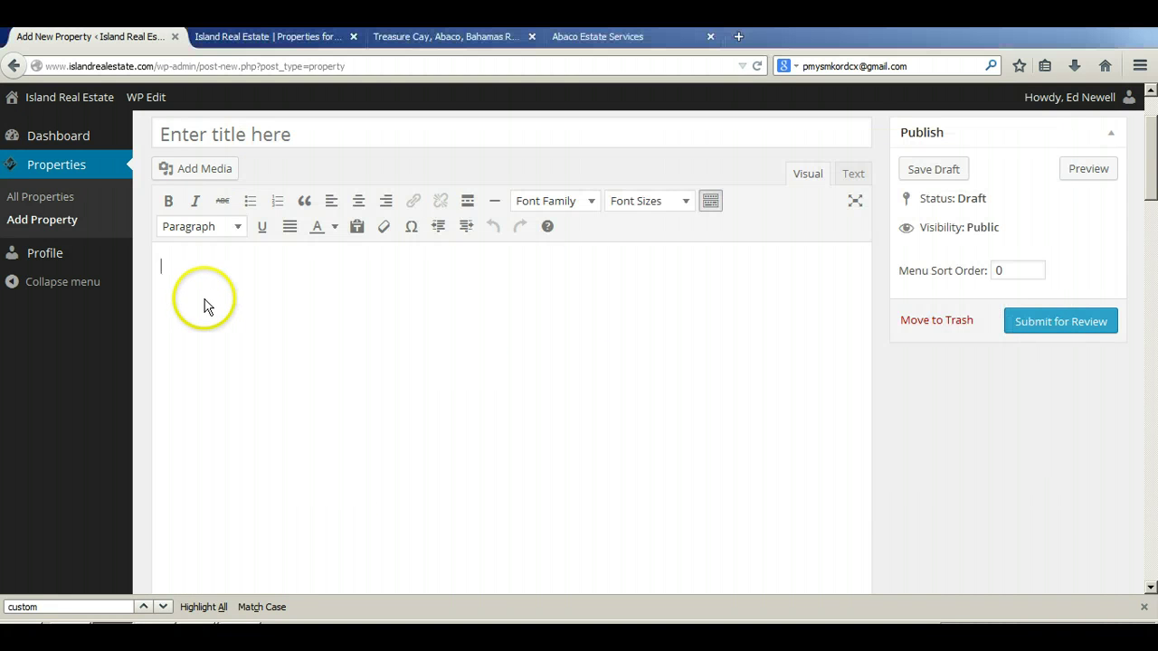
scroll(400, 352, "up", 2)
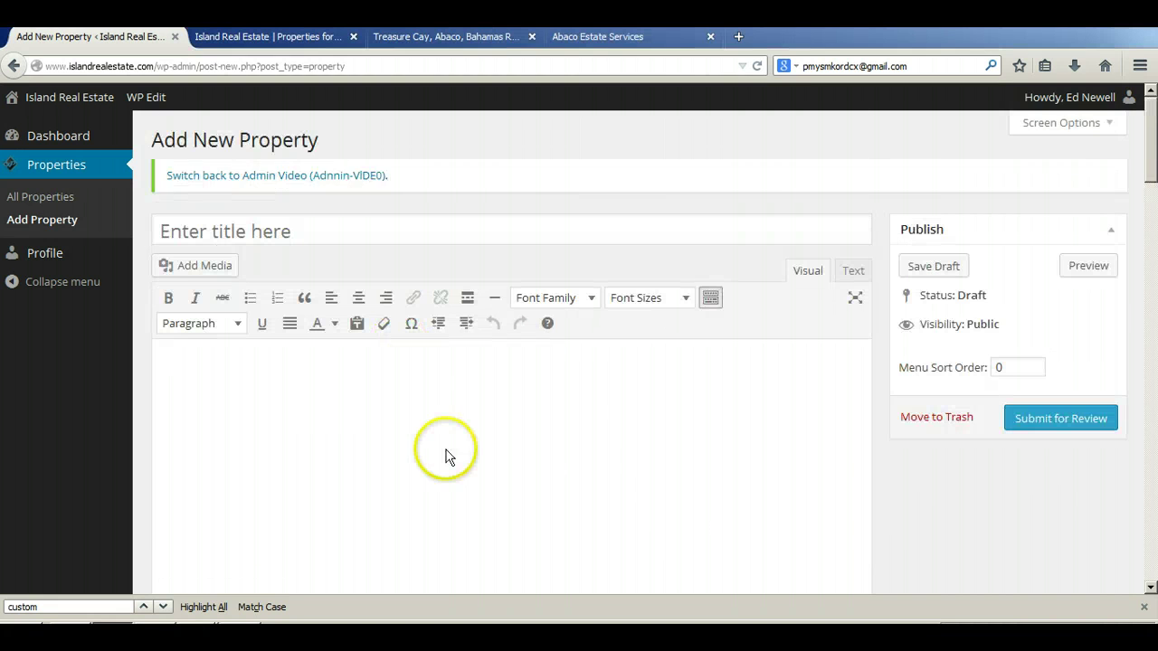
key("ctrl+v")
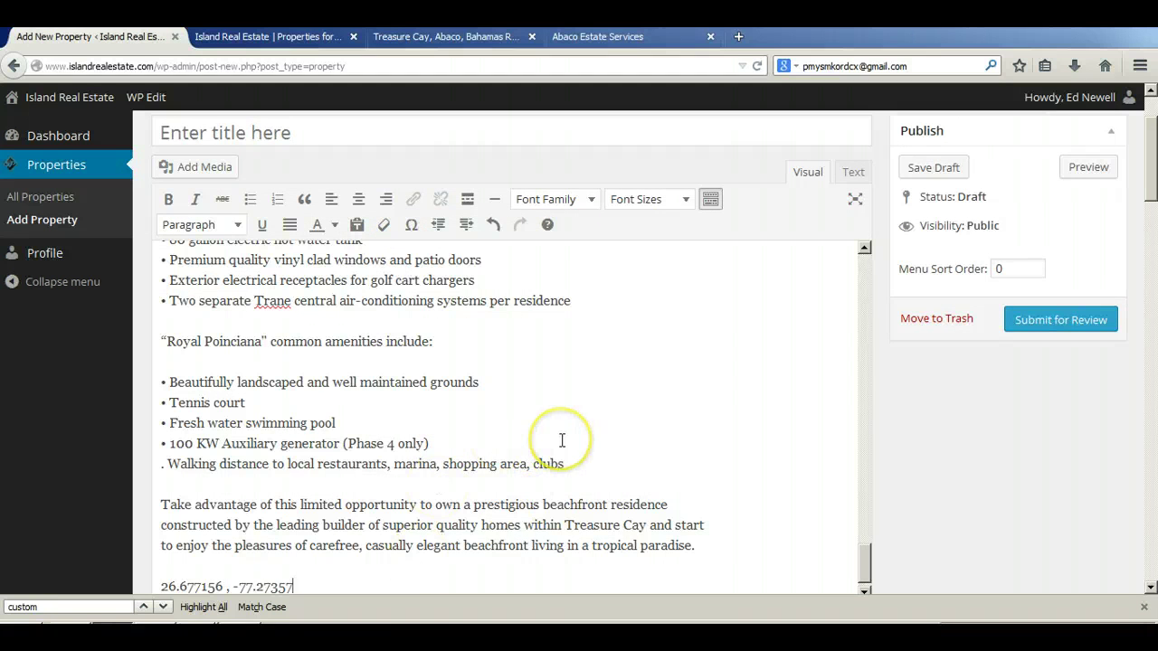
scroll(562, 440, "up", 20)
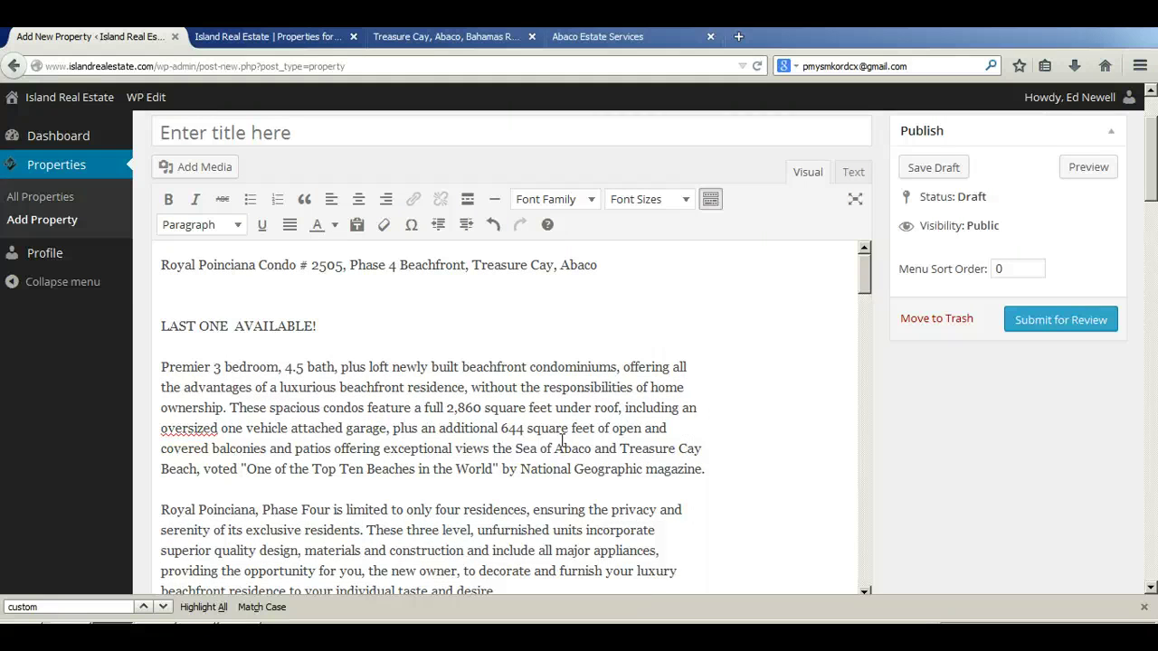
Delete the blank line under the first line and set the whole description to Arial
left_click(173, 291)
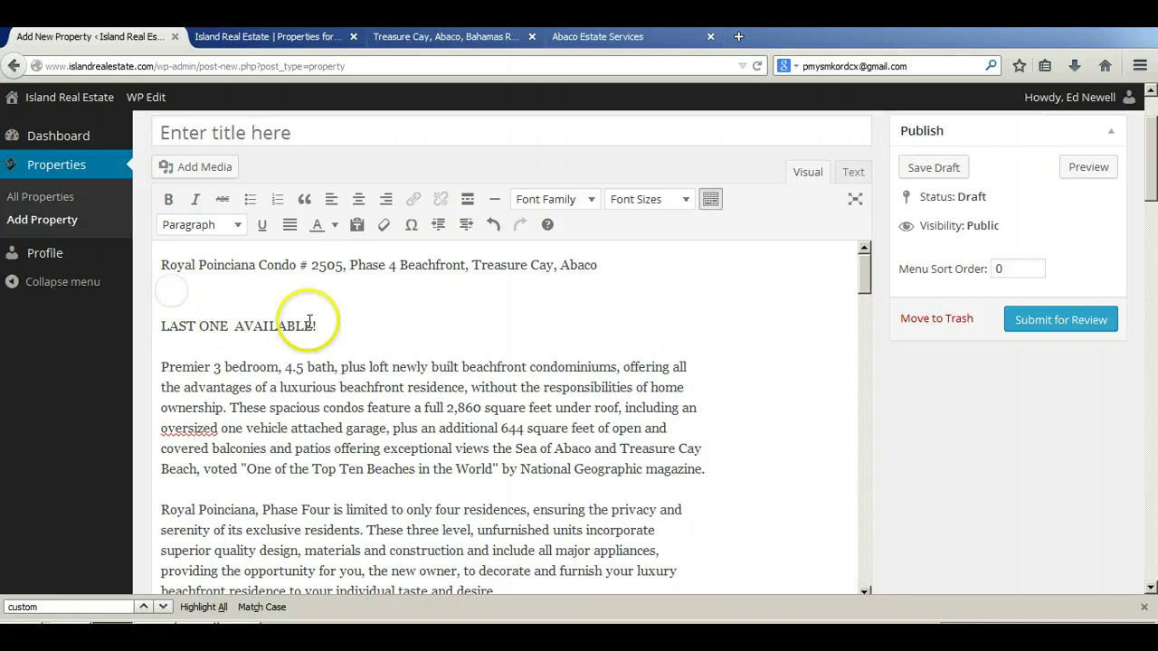
key("Delete")
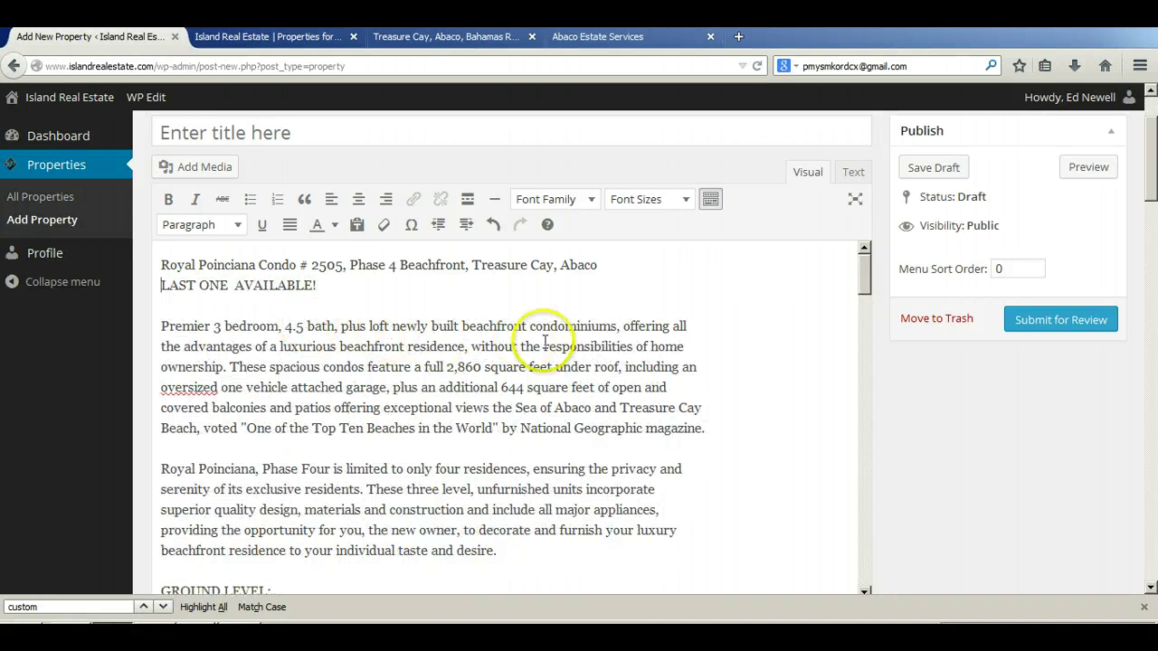
key("ctrl+a")
left_click(525, 198)
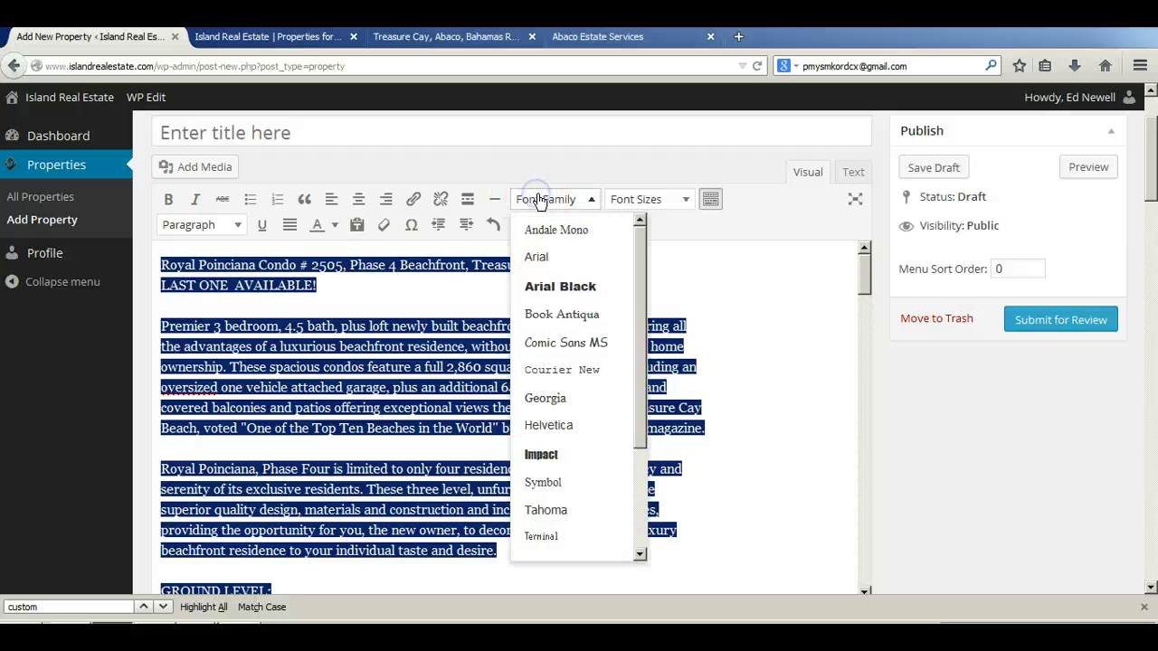
left_click(539, 258)
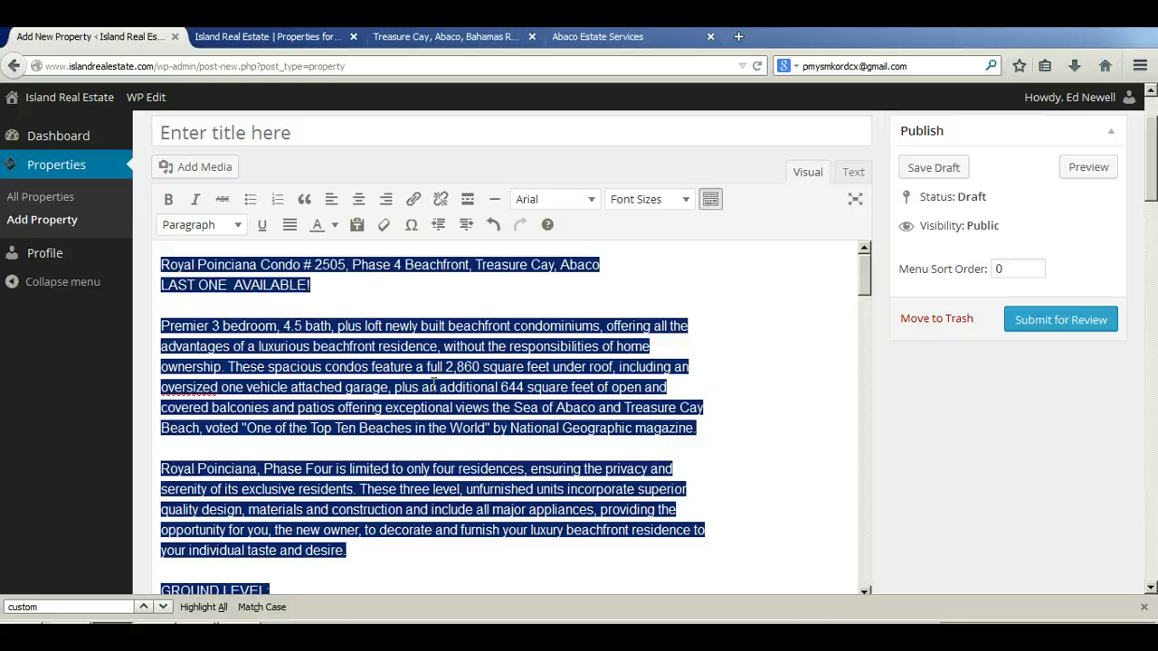
scroll(434, 385, "up", 2)
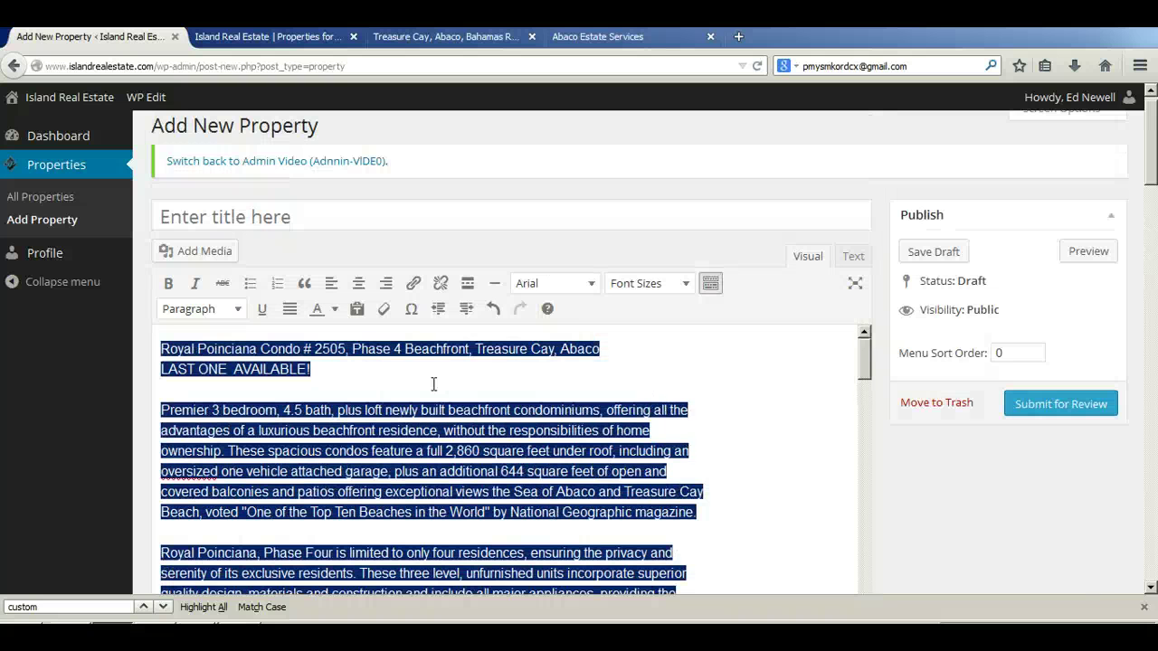
left_click(357, 397)
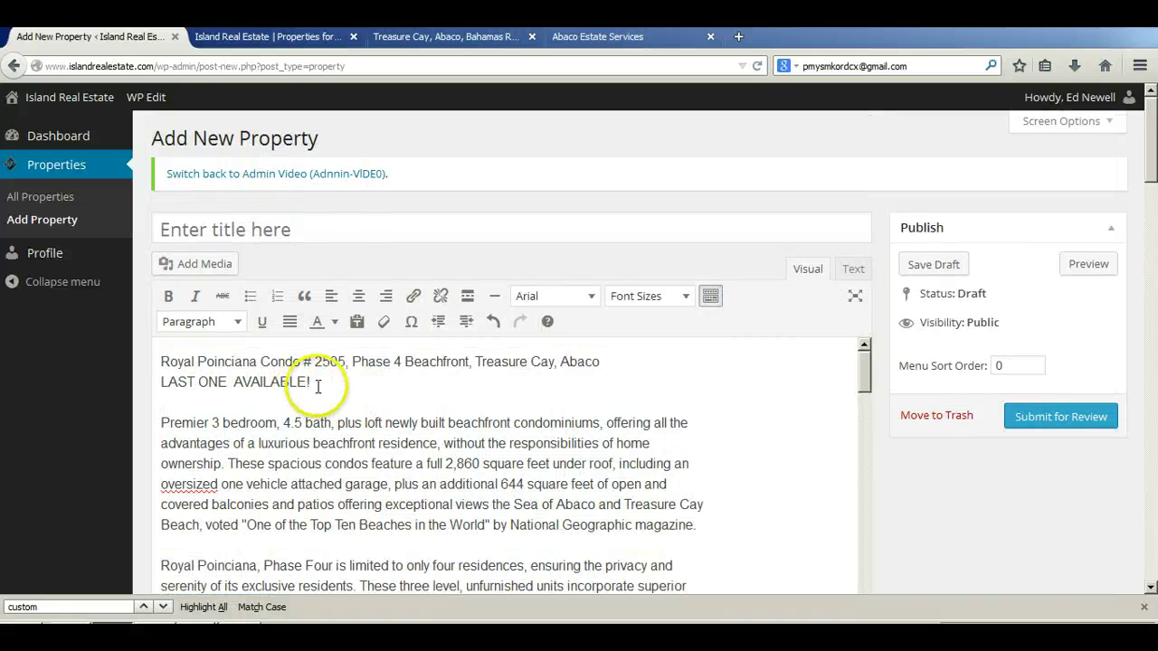
Cut the condo name line from the description and paste it into the title
left_click(622, 360)
left_click_drag(623, 360, 145, 360)
key("ctrl+c")
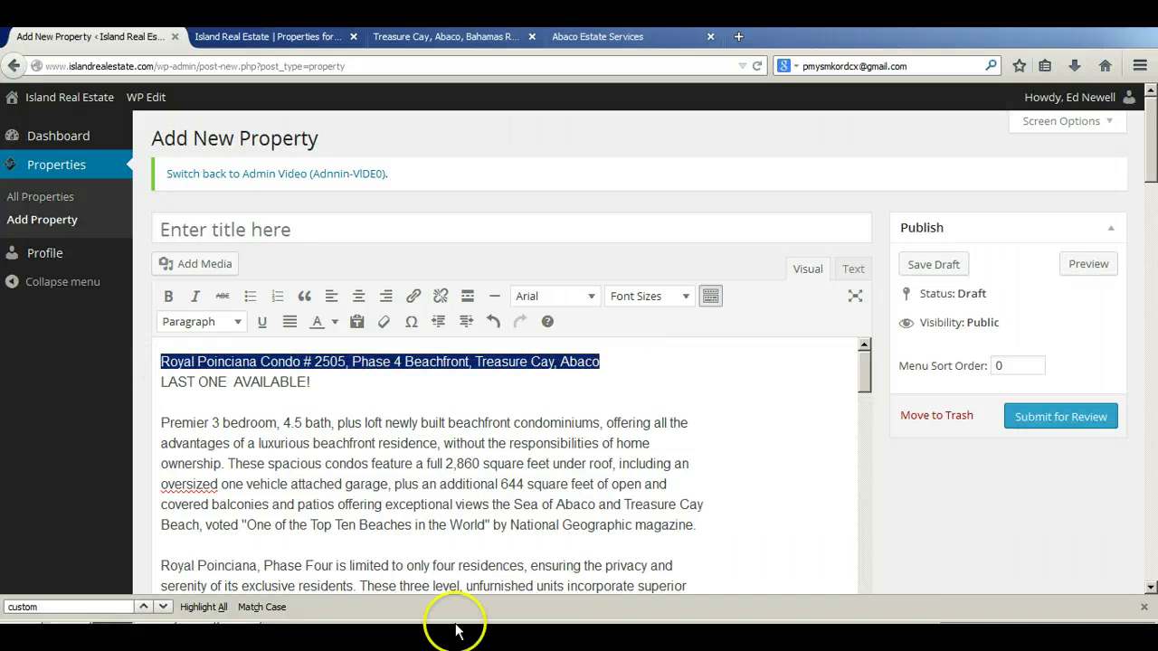
key("Delete")
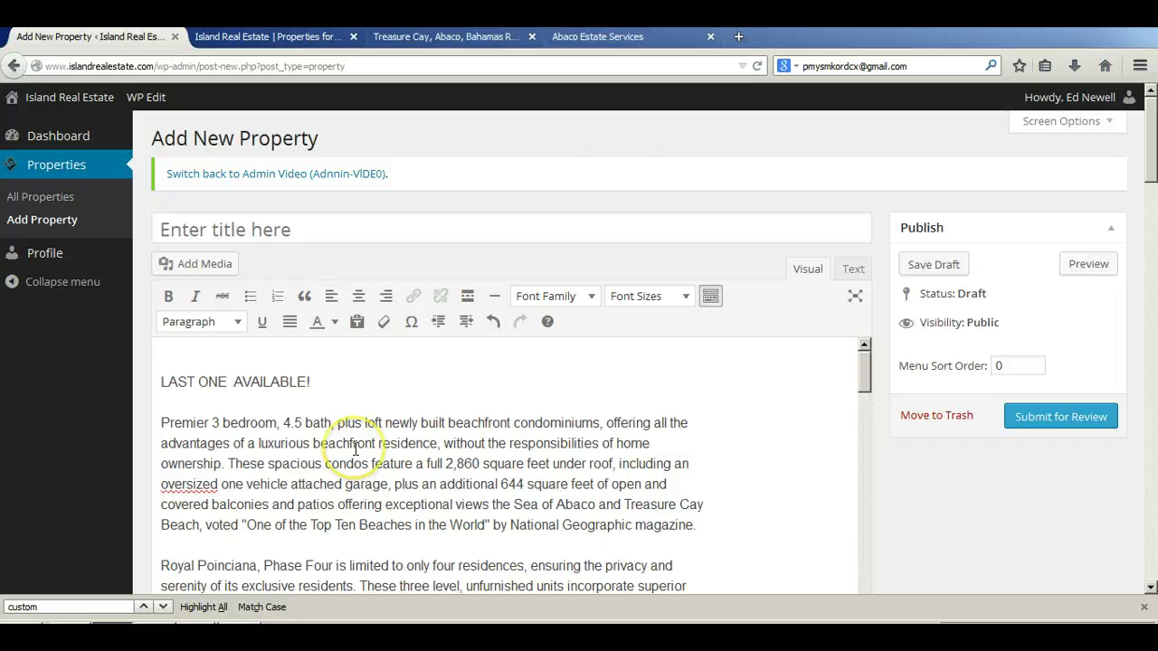
key("Delete")
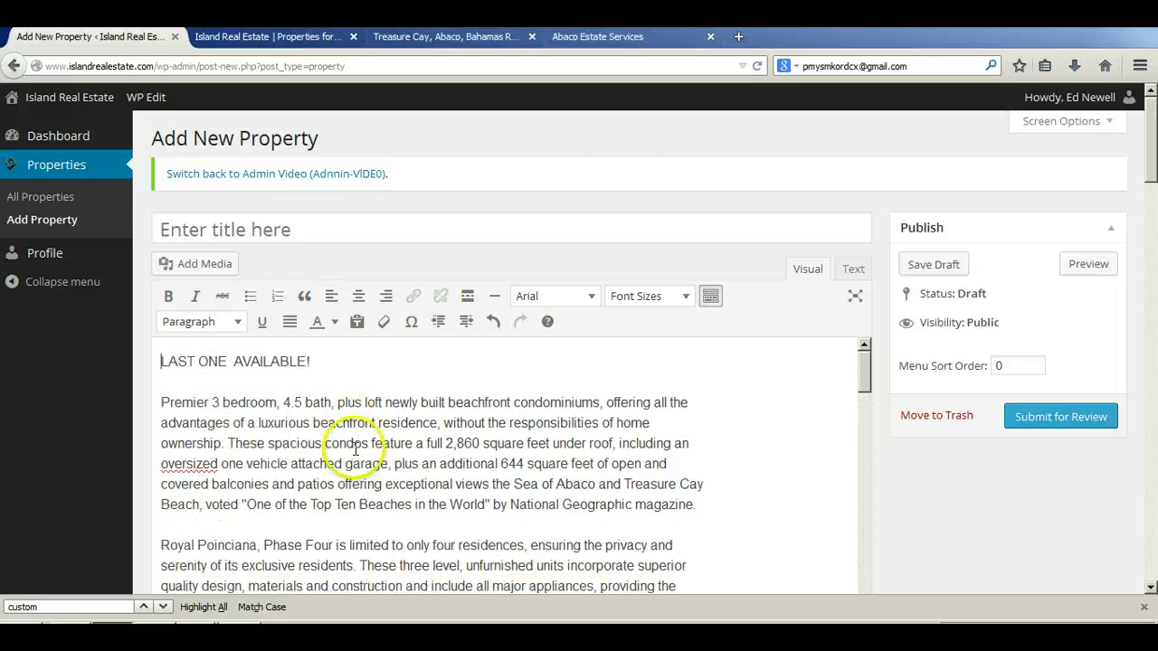
left_click(242, 234)
key("ctrl+v")
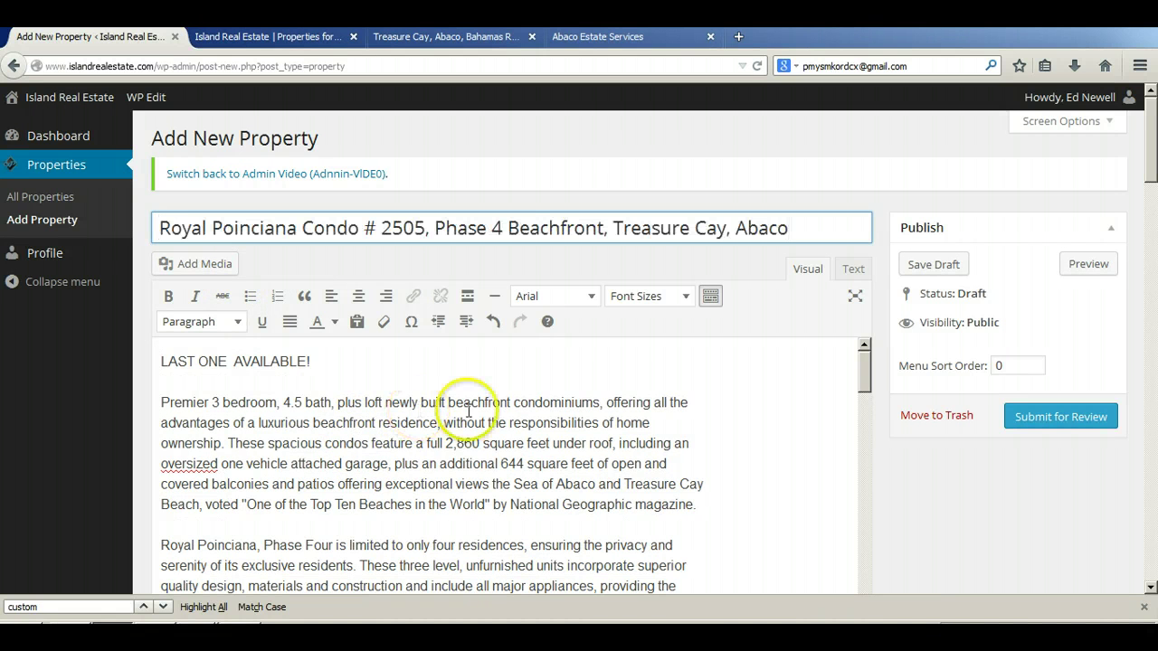
Trim ' Beachfront, Treasure Cay, Abaco' off the title, leaving 'Royal Poinciana Condo # 2505, Phase 4'
left_click(504, 227)
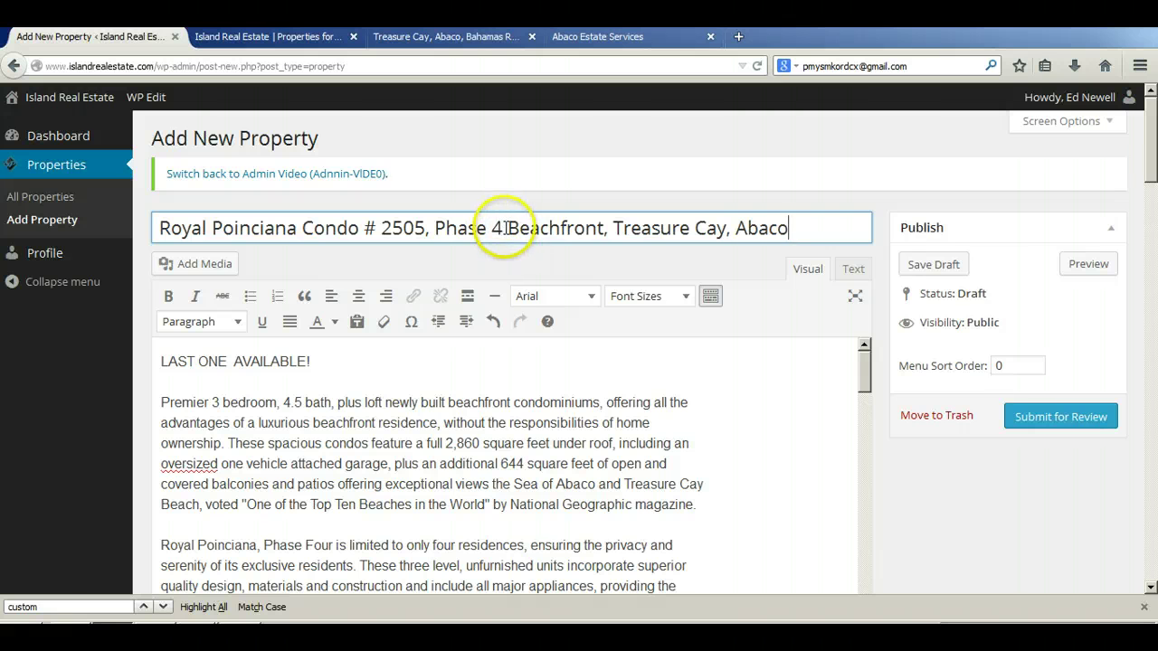
left_click_drag(504, 227, 790, 238)
key("ctrl+c")
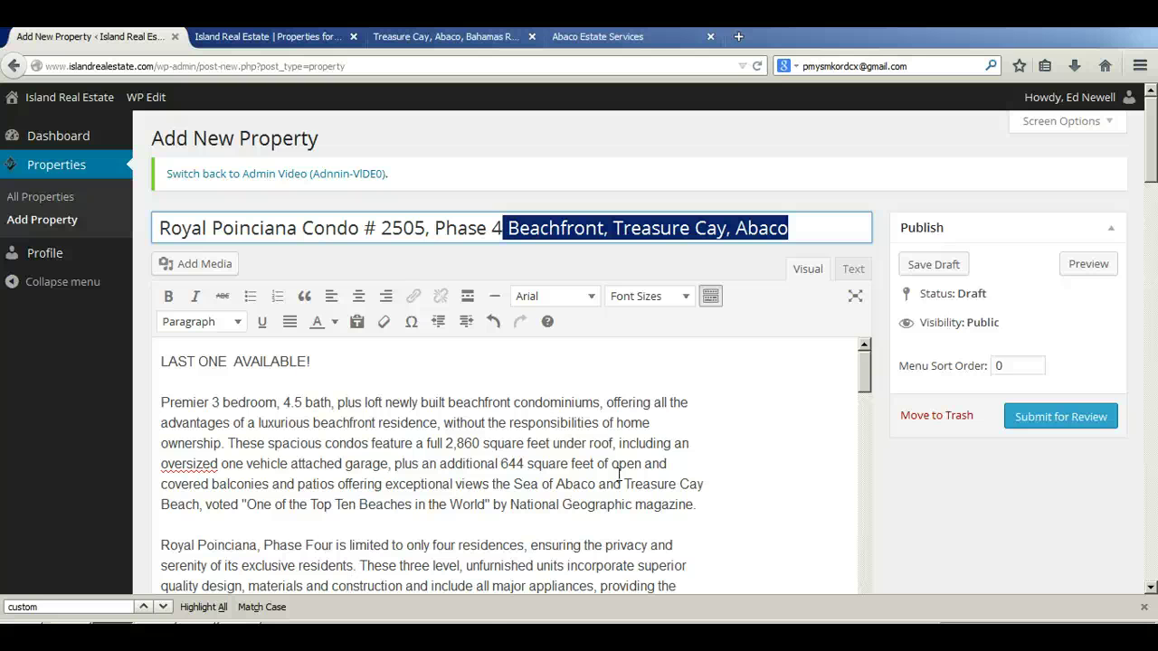
key("BackSpace")
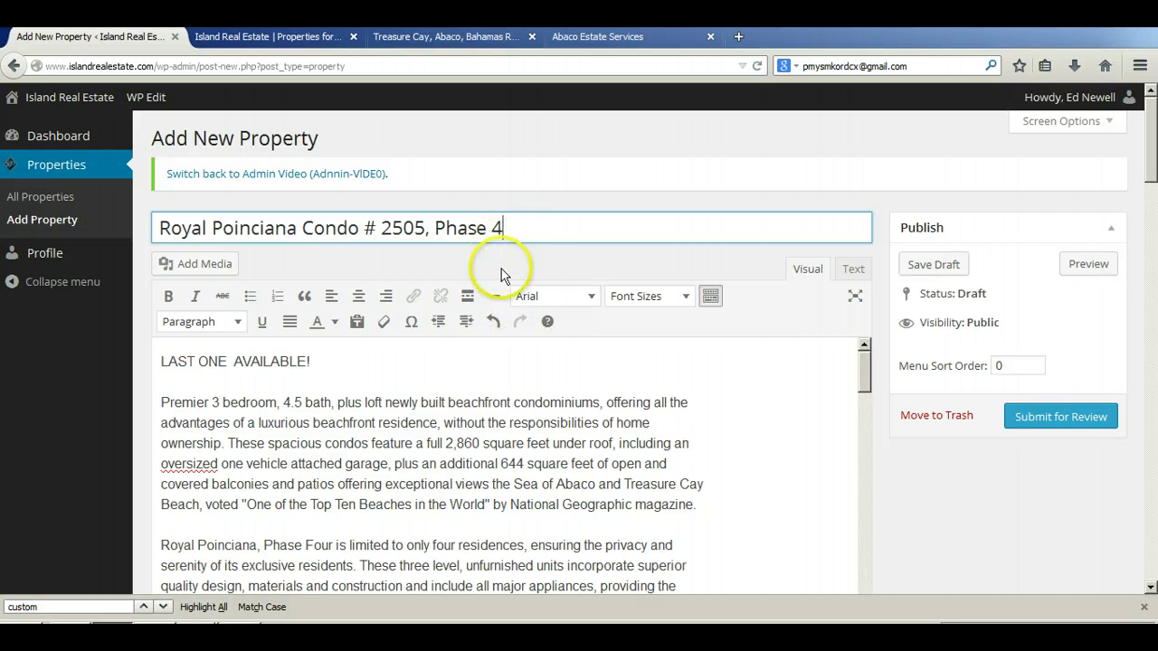
scroll(937, 468, "down", 5)
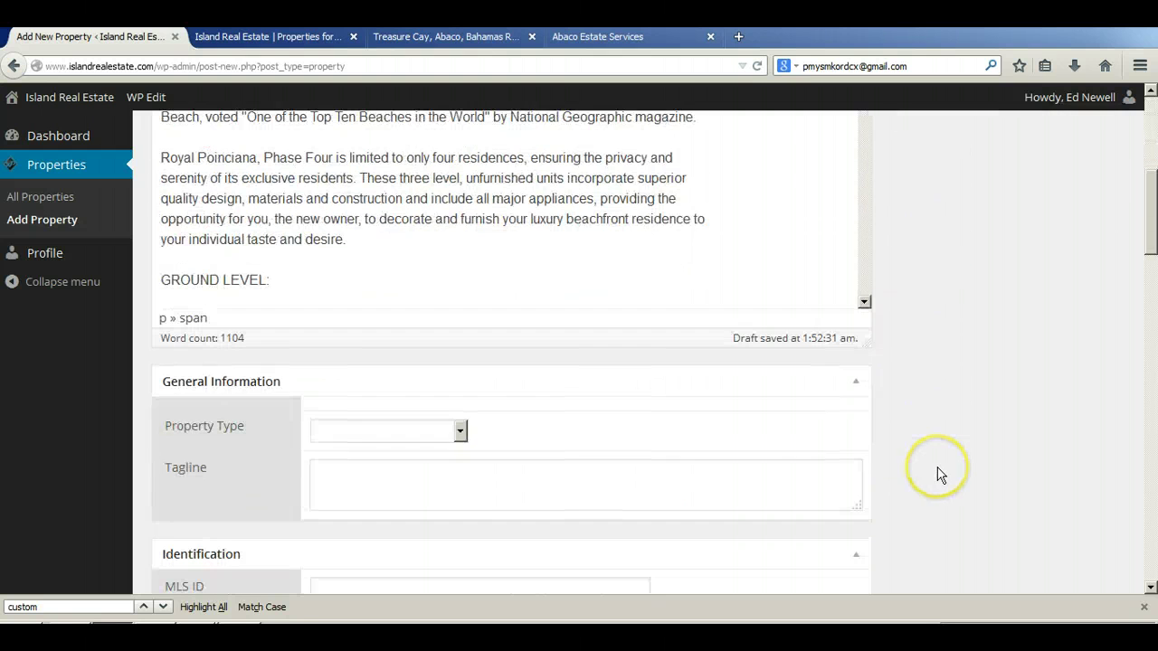
Set the Tagline to 'Beachfront Condo, Treasure Cay, Abaco' from the pasted location text
left_click(408, 478)
key("ctrl+v")
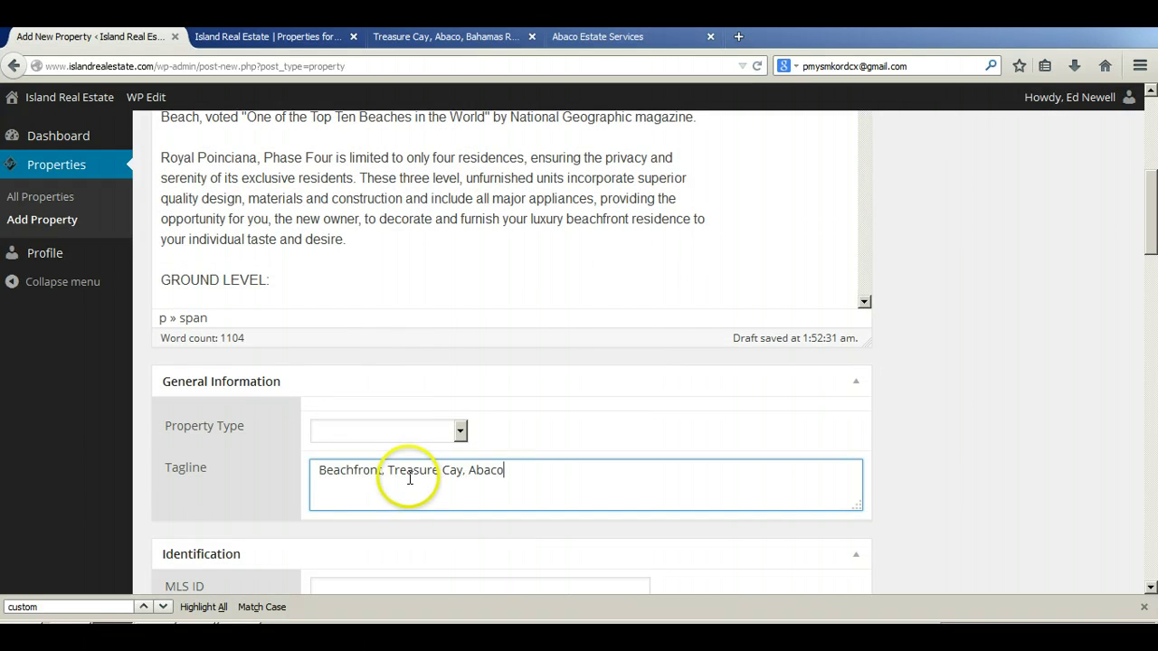
left_click(322, 471)
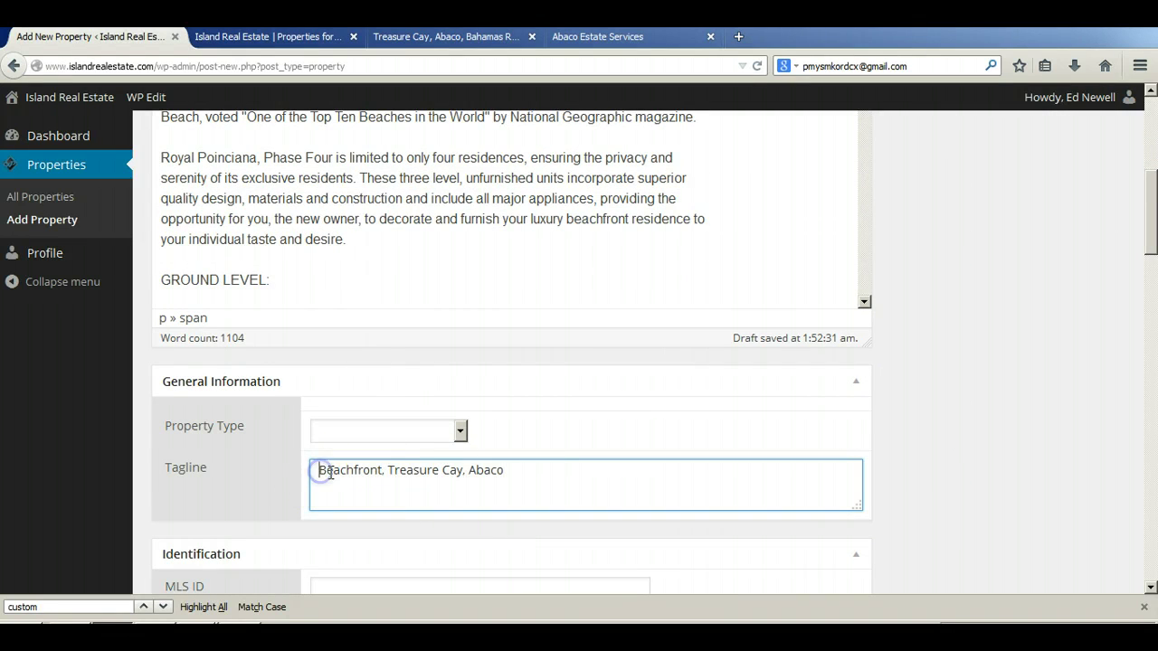
key("BackSpace")
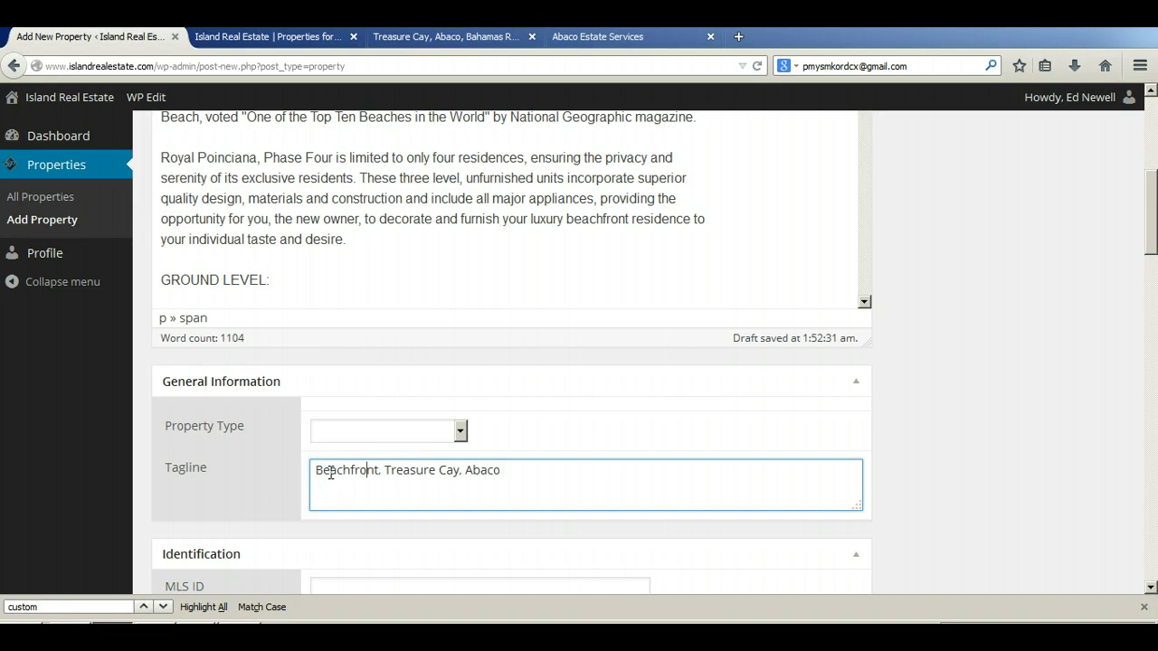
key("Right")
key("Right")
key("Delete")
type("Con")
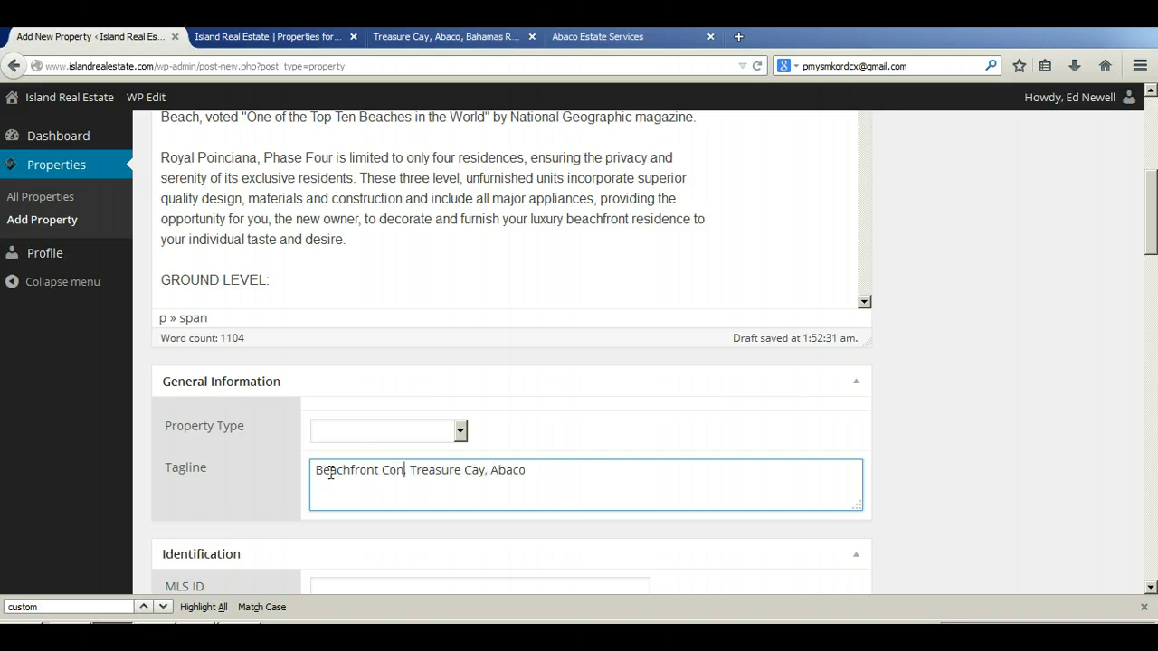
type("do")
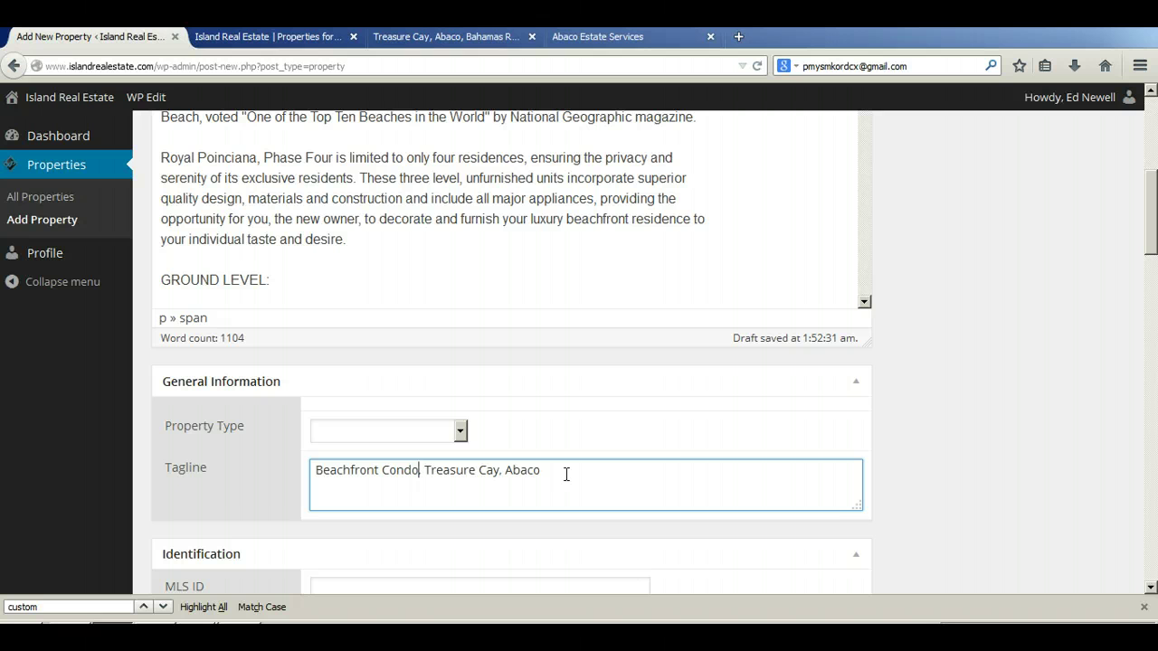
Set the Property Type to Condo
left_click(410, 431)
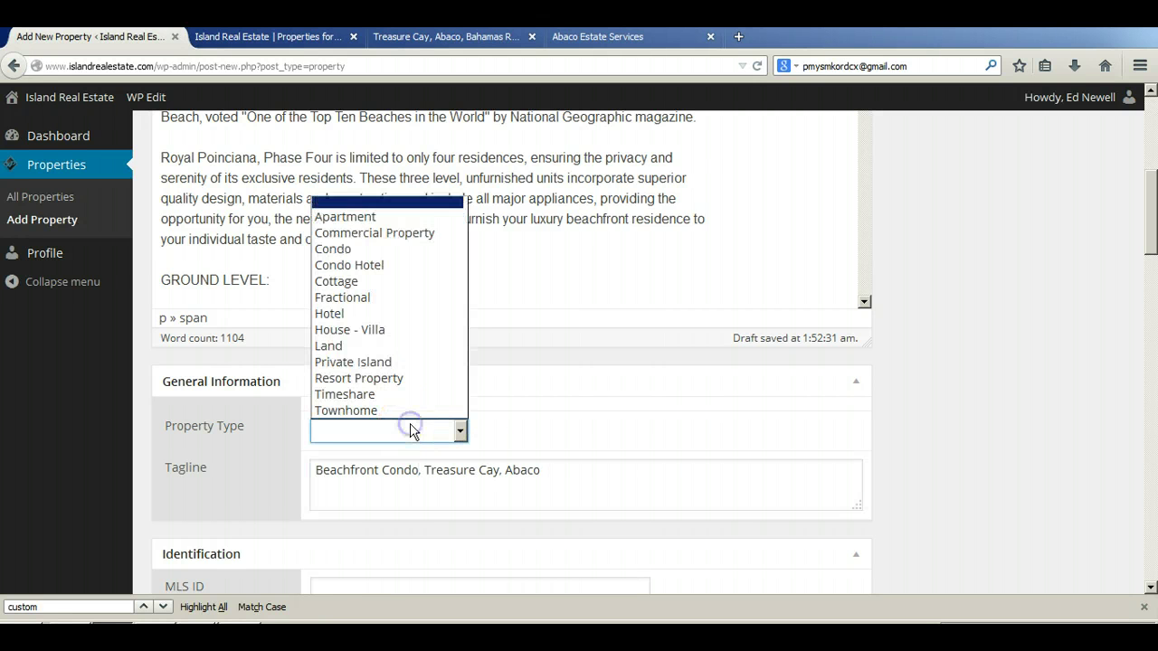
left_click(414, 249)
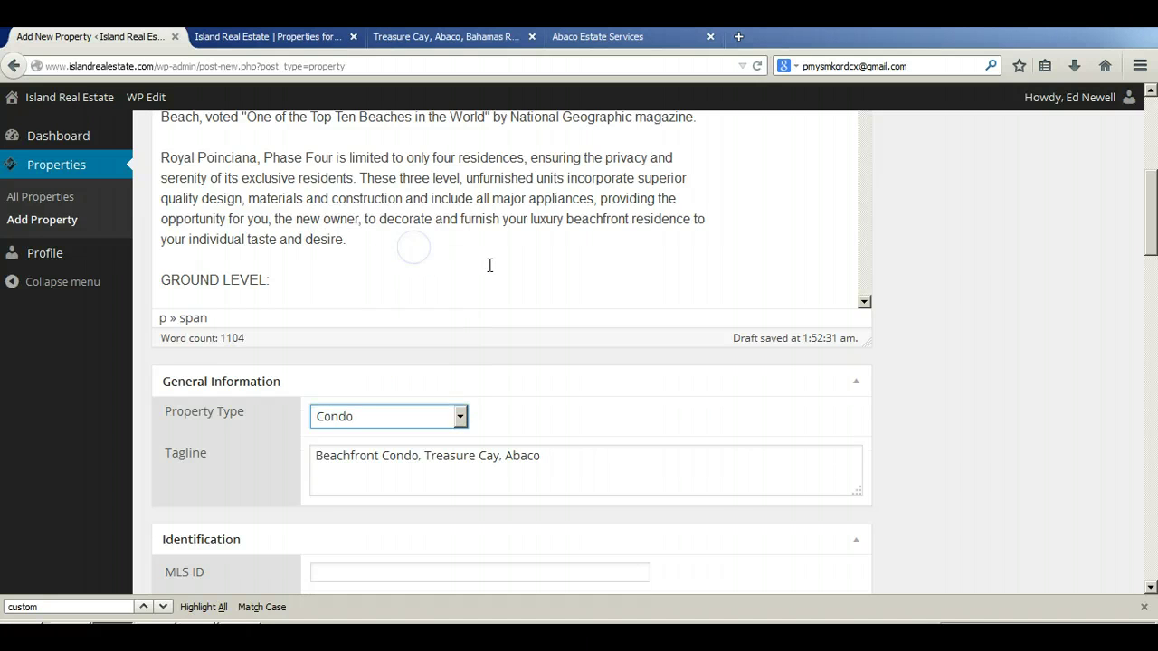
scroll(489, 264, "up", 7)
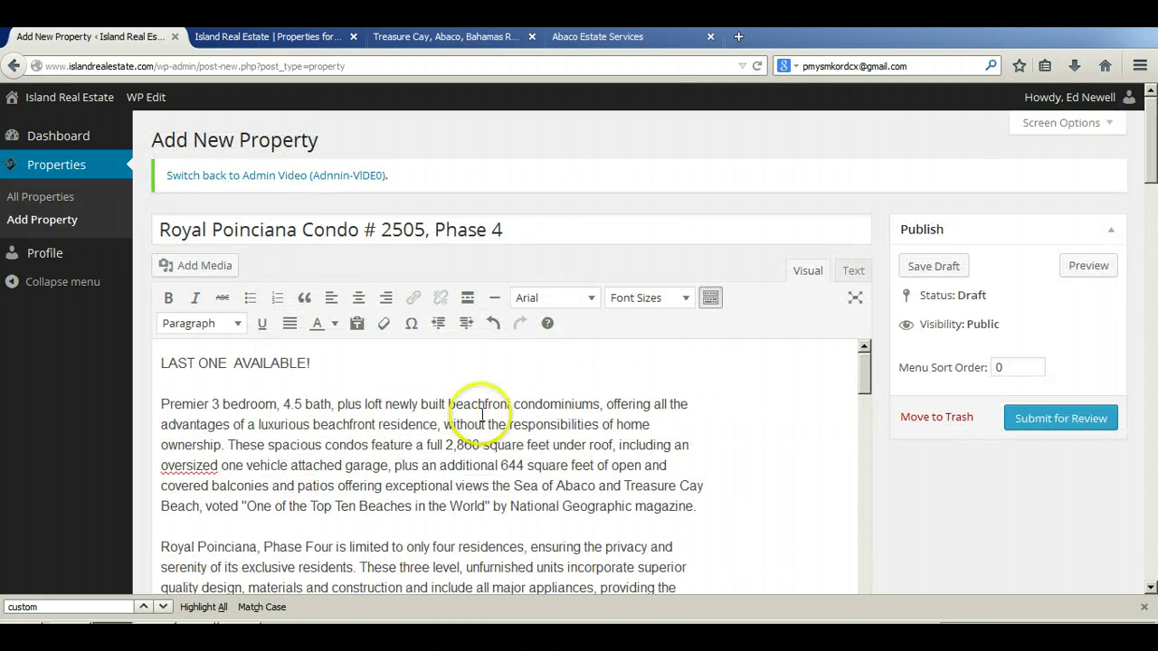
scroll(730, 441, "down", 2)
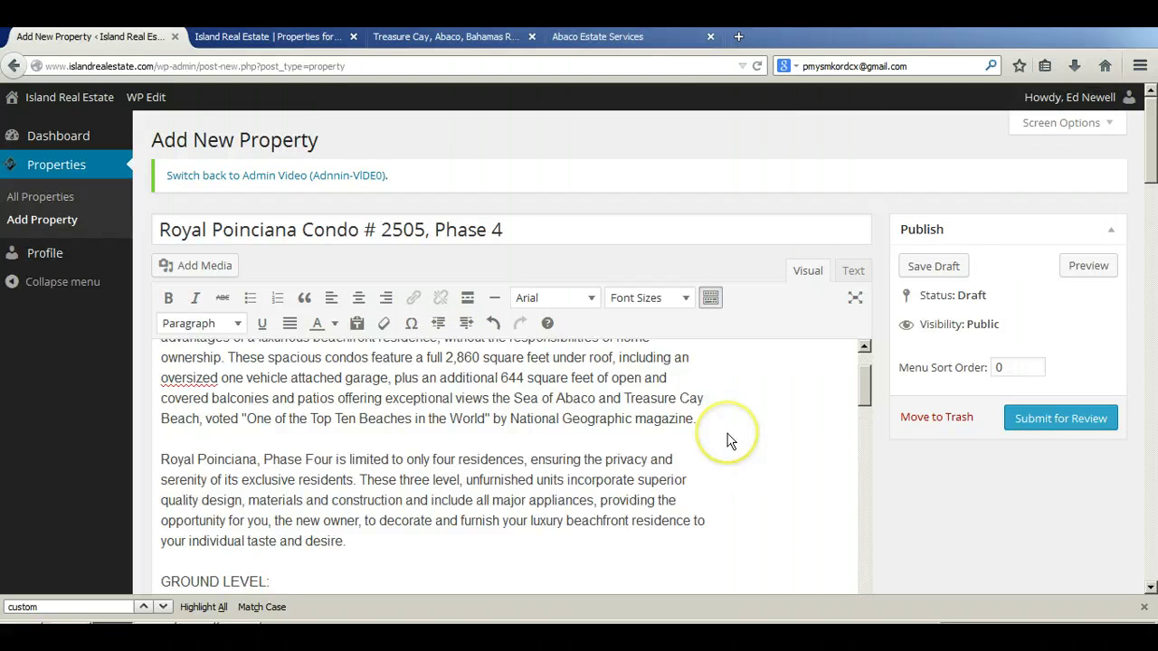
scroll(731, 442, "up", 2)
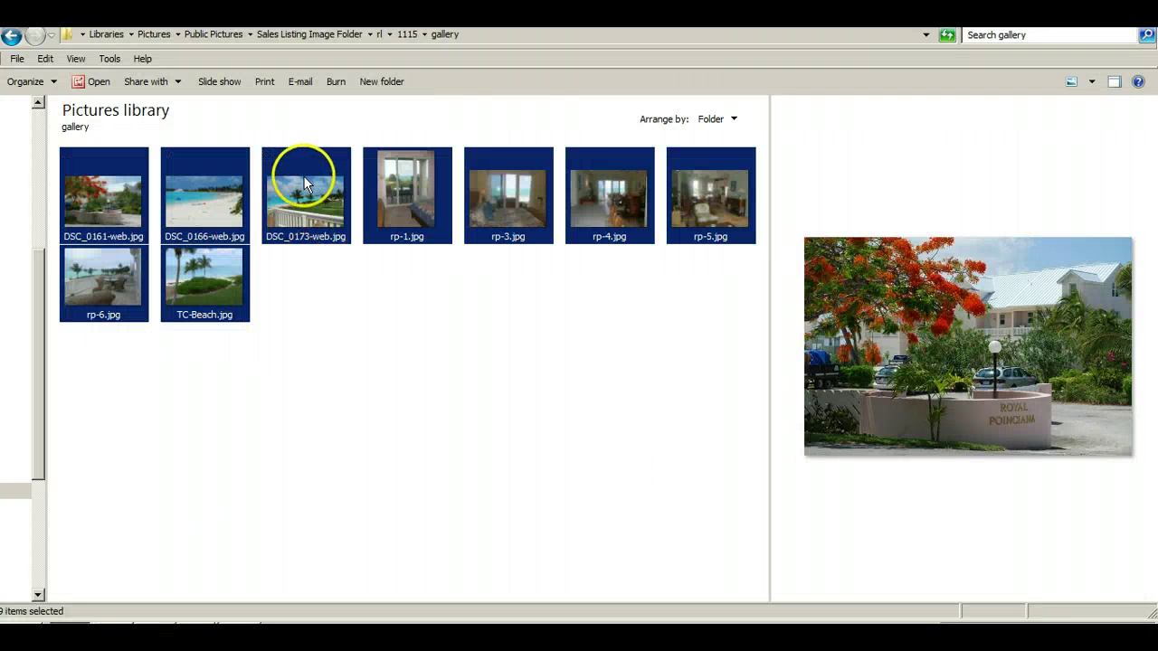
Drag the nine selected gallery photos from Explorer into the WordPress Add Media uploader
left_click_drag(303, 175, 228, 272)
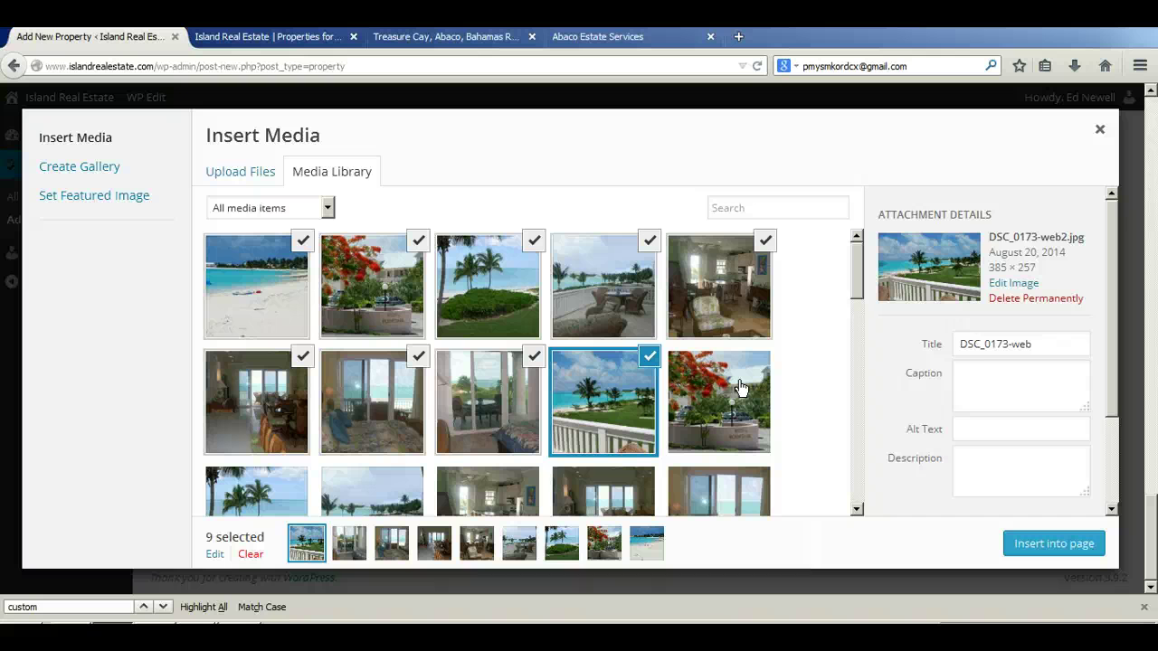
Deselect the nine uploaded images and filter the media library to 'Uploaded to this page'
left_click(738, 386)
left_click(766, 384)
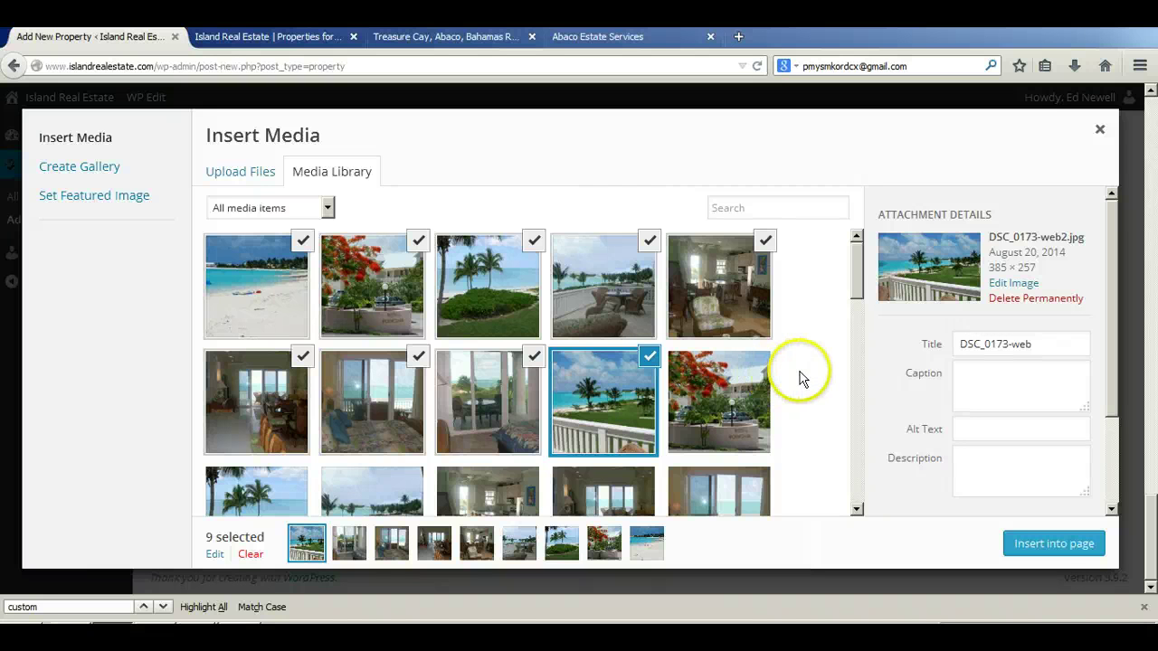
left_click(251, 554)
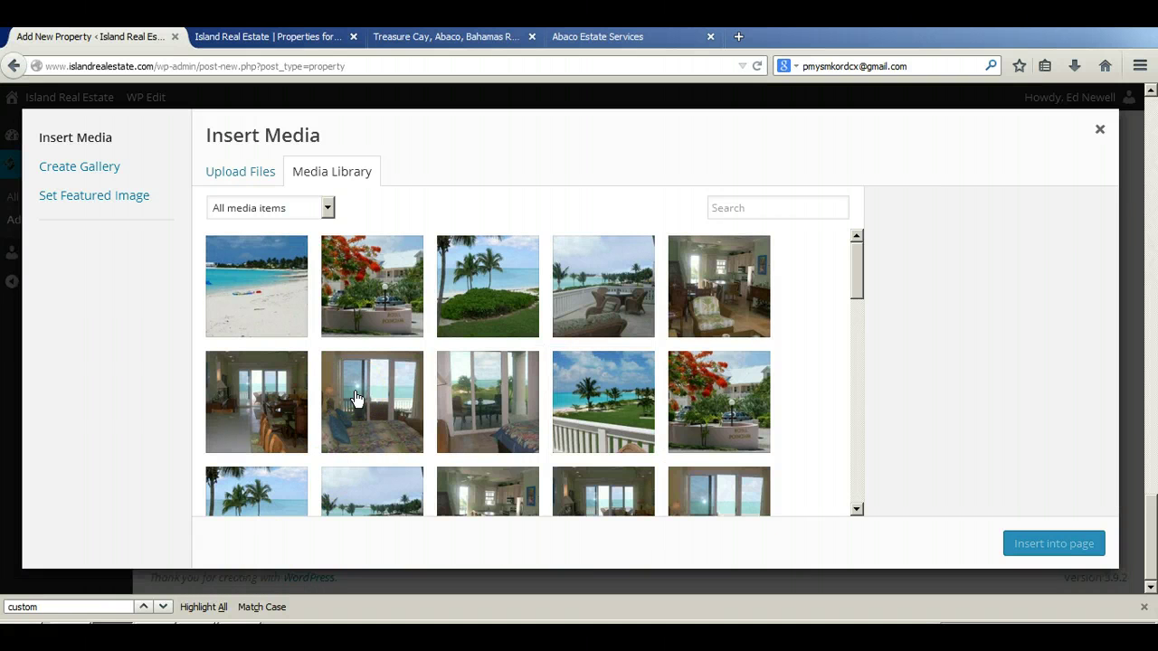
left_click(276, 208)
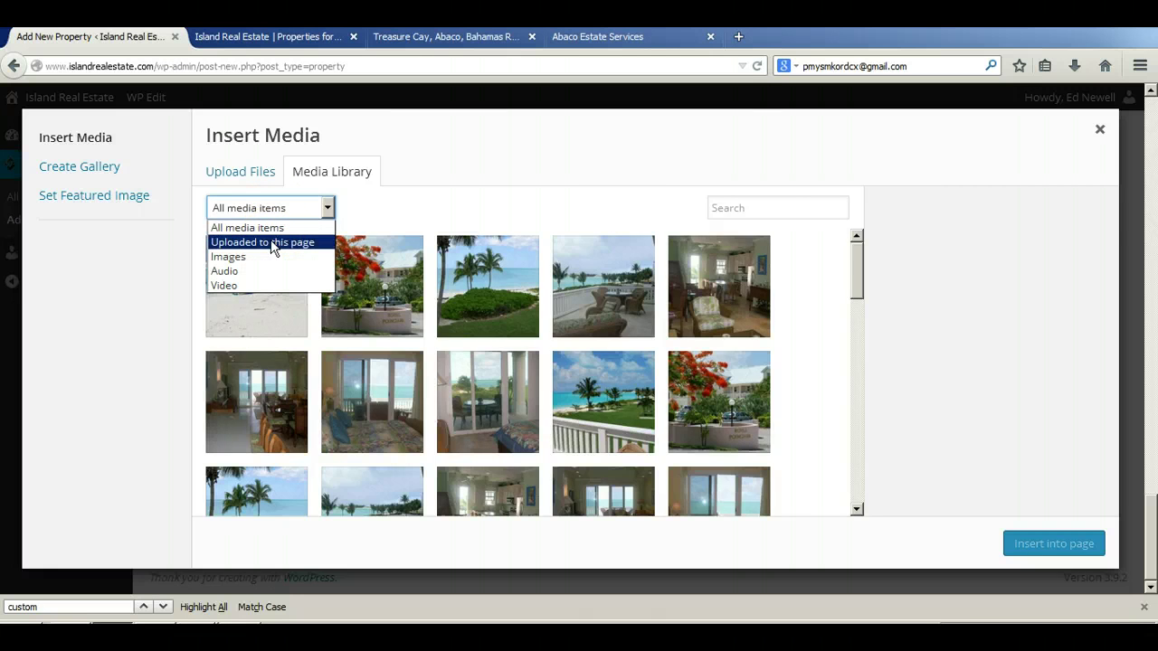
left_click(273, 242)
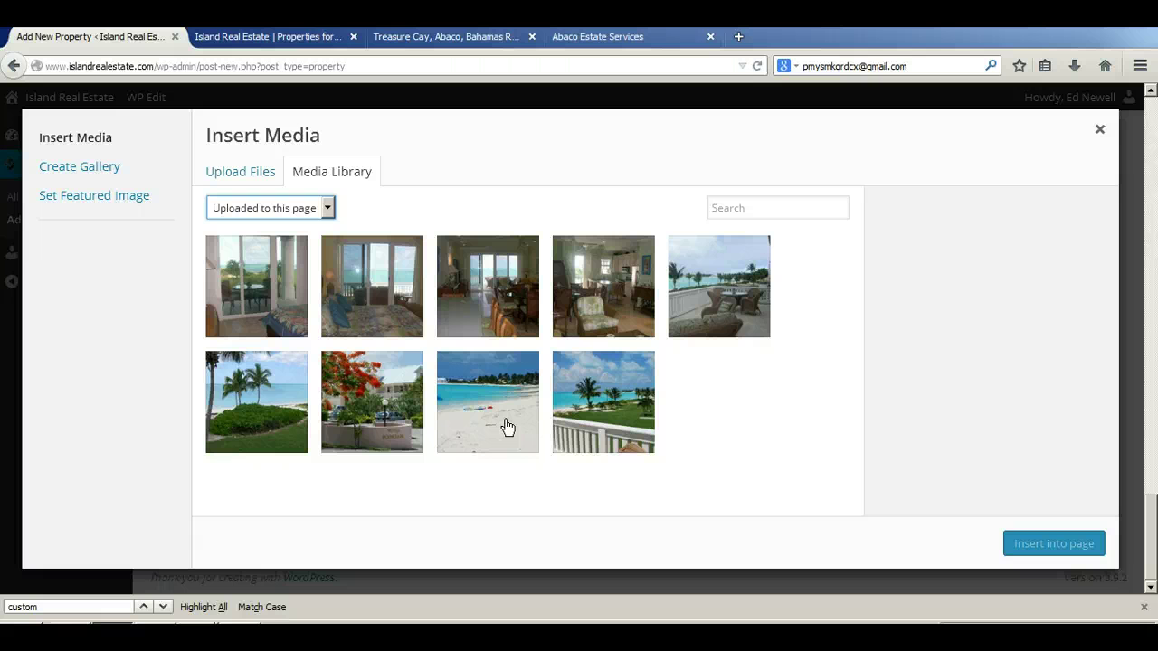
Move the beach photo to the first slot and the palm-and-railing photo second, then select the beach photo
left_click_drag(508, 427, 271, 320)
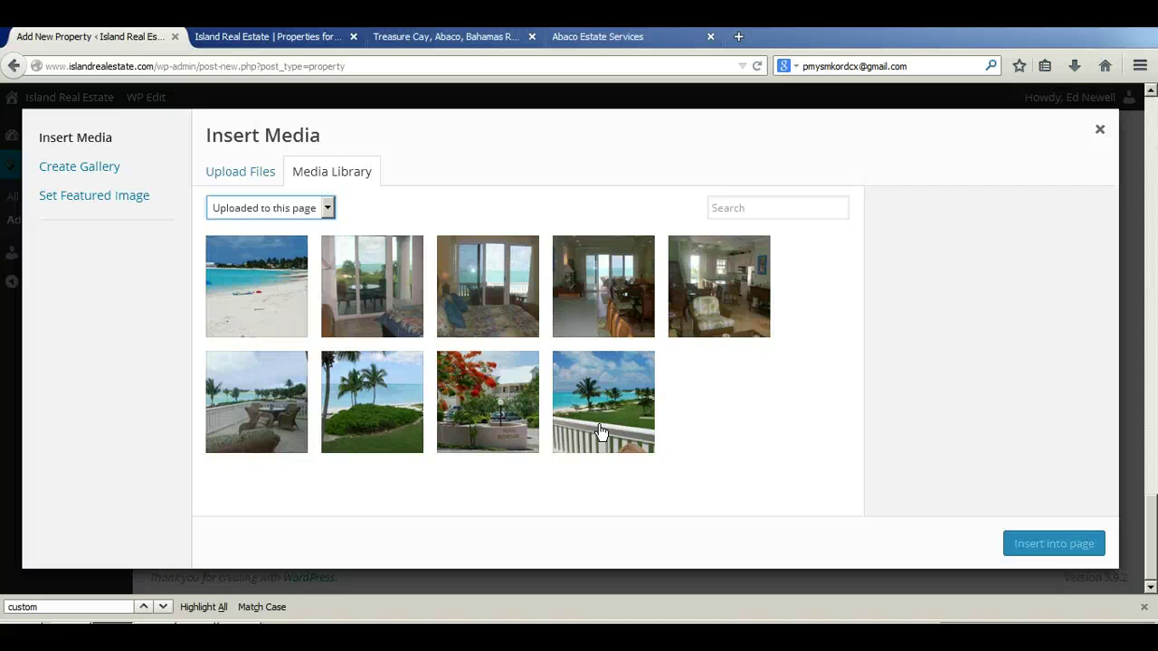
left_click_drag(601, 432, 373, 326)
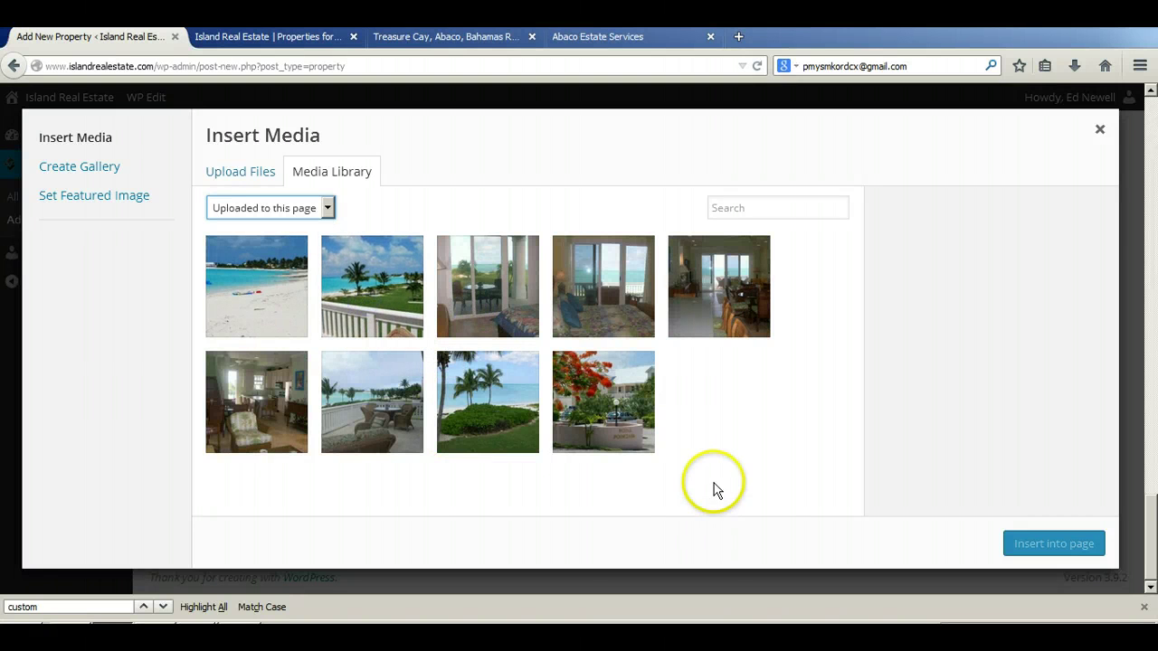
left_click(250, 287)
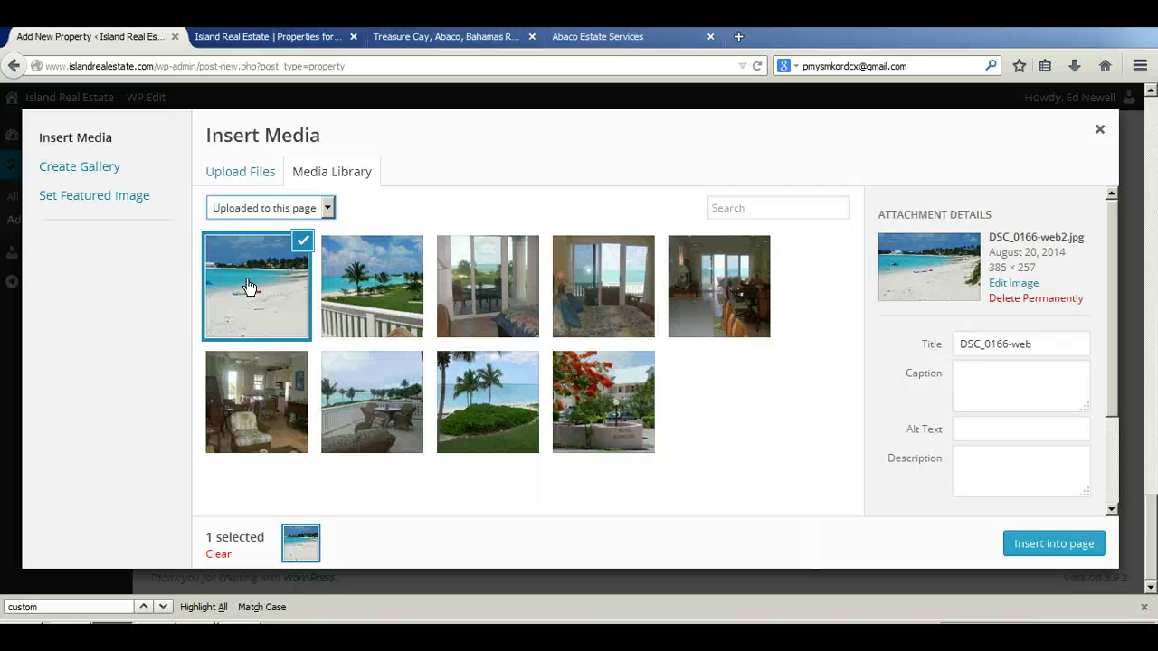
left_click(265, 276)
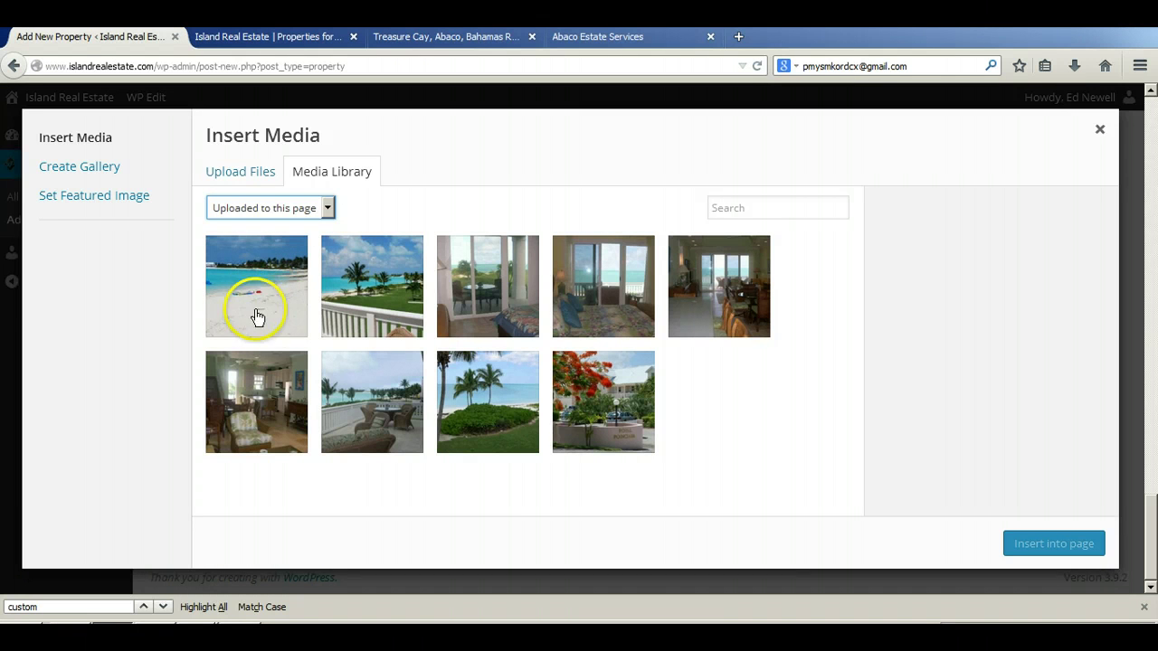
left_click(251, 285)
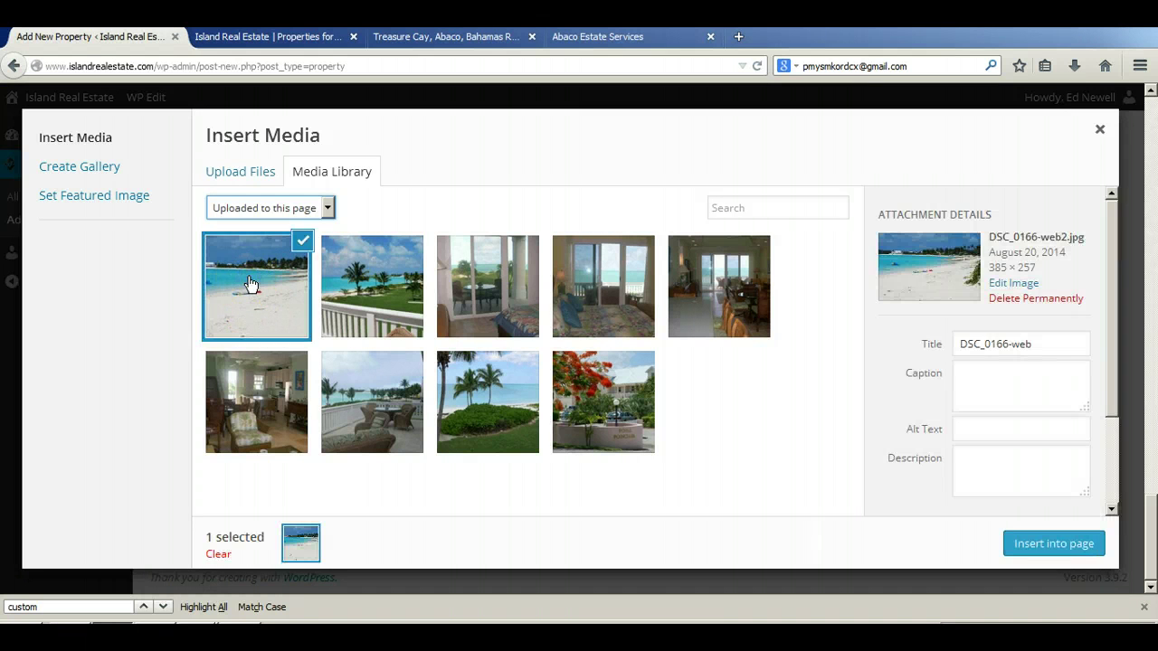
Deselect the beach photo and select the palm trees and balcony photo DSC_0173-web2.jpg instead
left_click(250, 284)
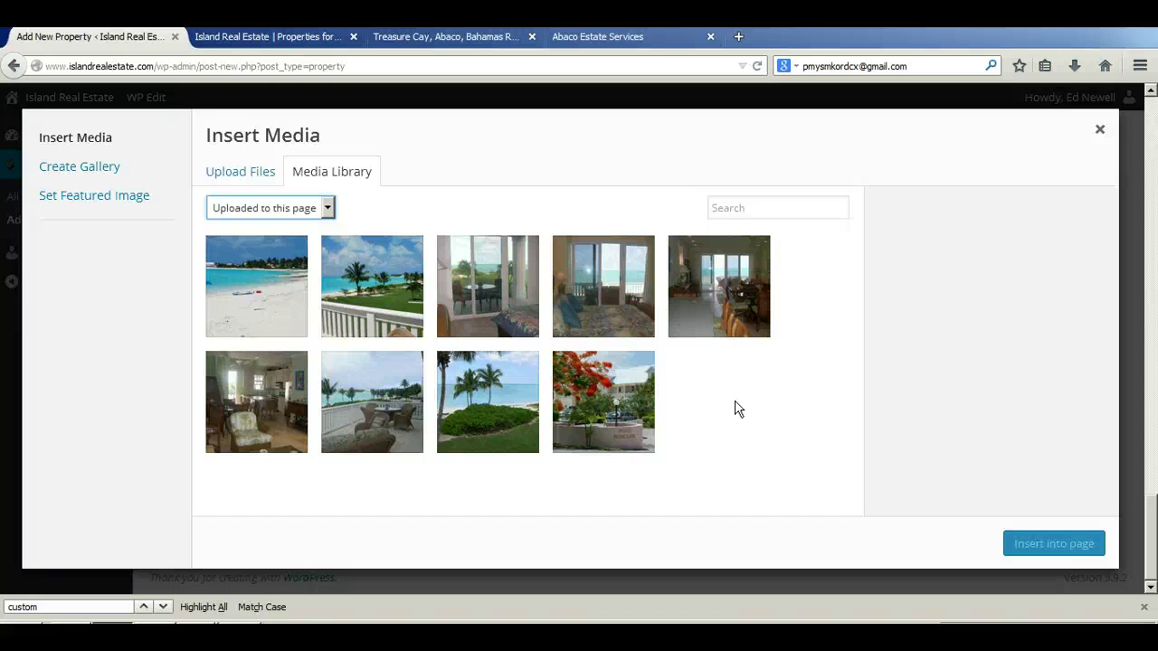
left_click(375, 271)
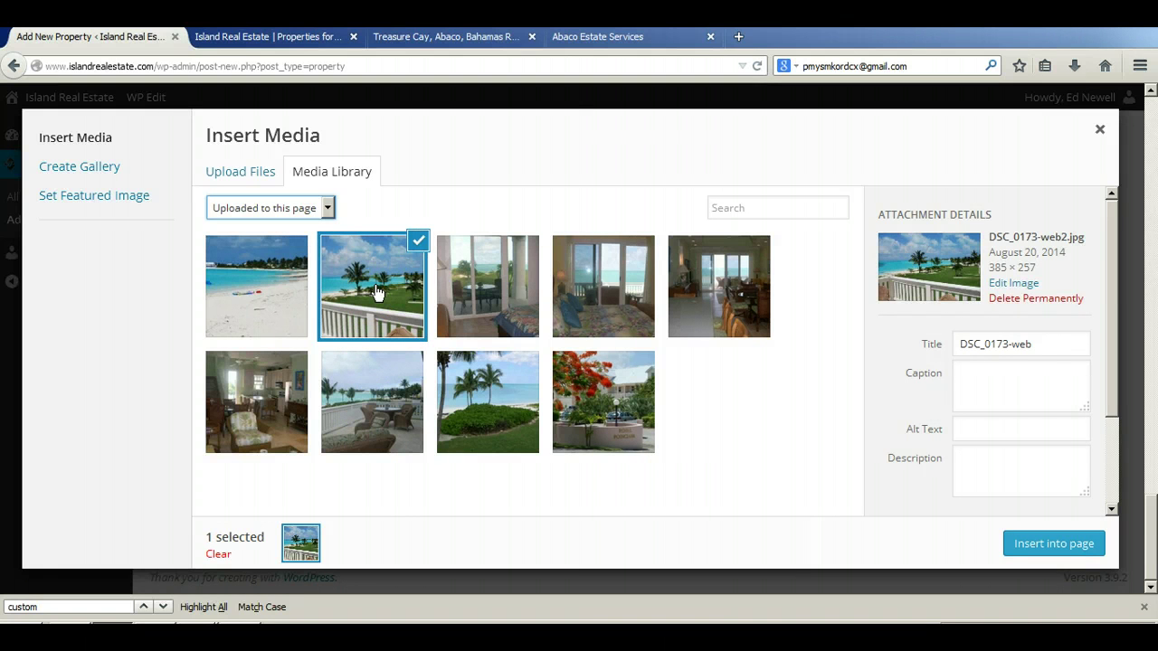
left_click(377, 283)
left_click(384, 274)
left_click(386, 270)
left_click(401, 263)
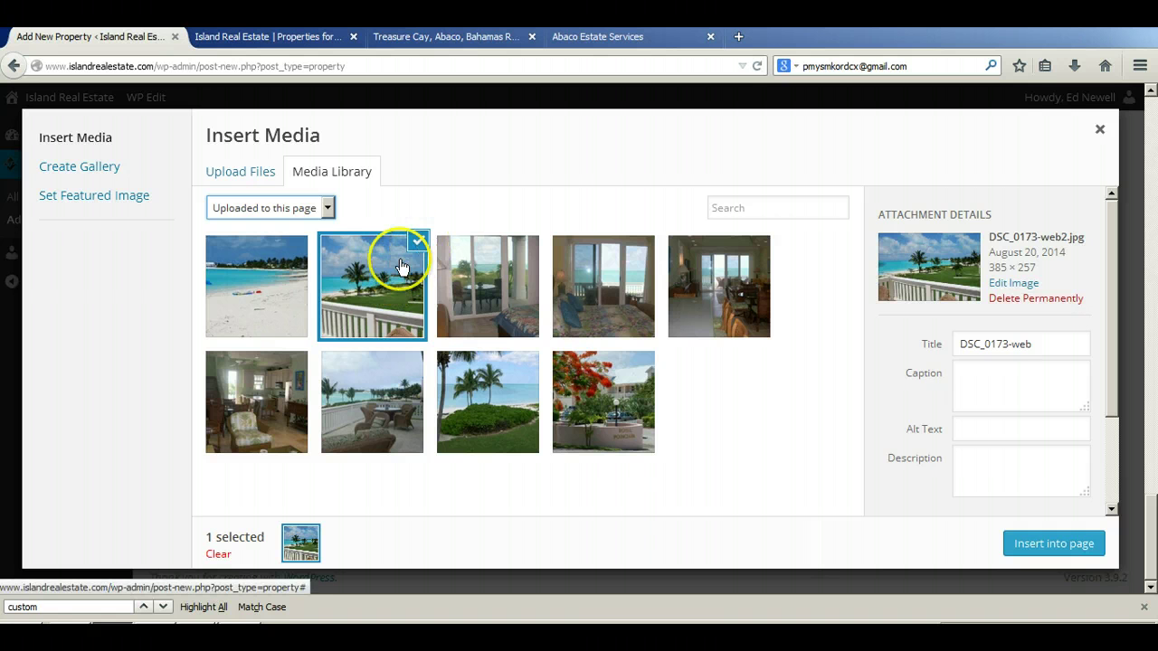
Insert the palm-and-balcony photo at the top of the listing description
left_click(1017, 540)
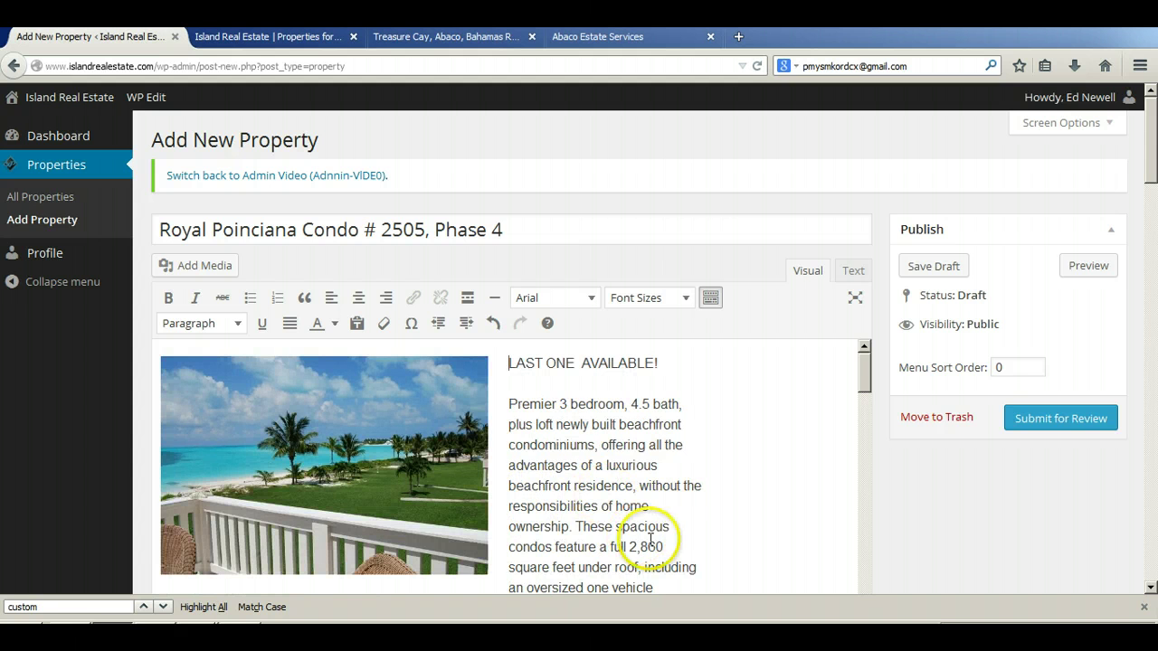
scroll(697, 439, "down", 5)
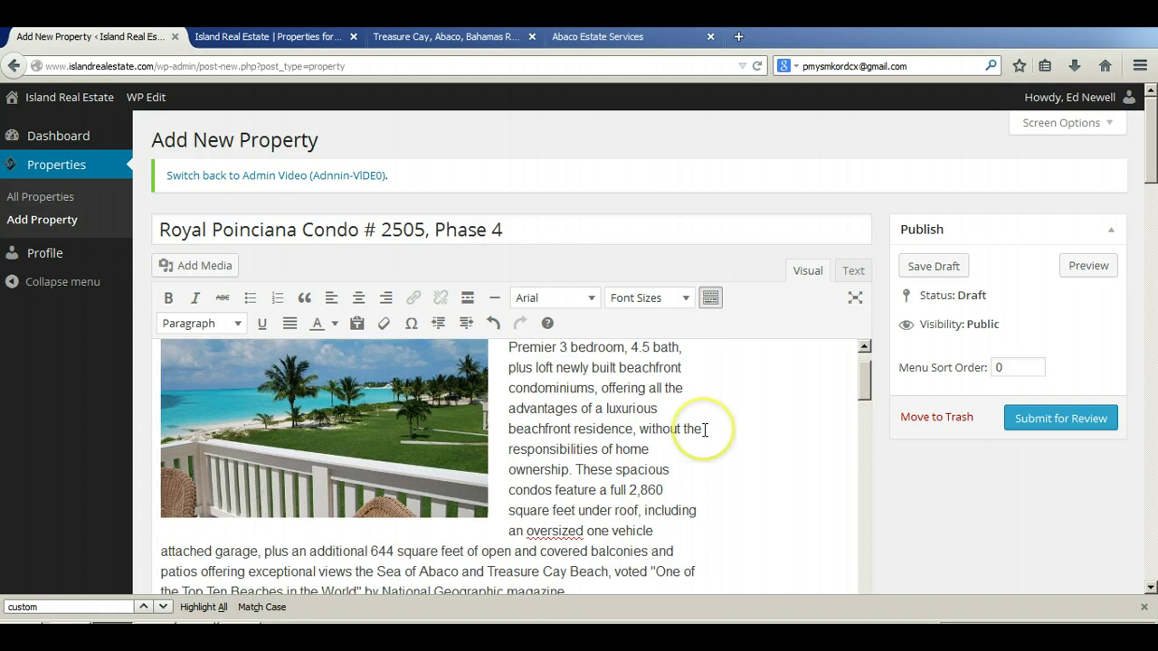
scroll(706, 431, "down", 15)
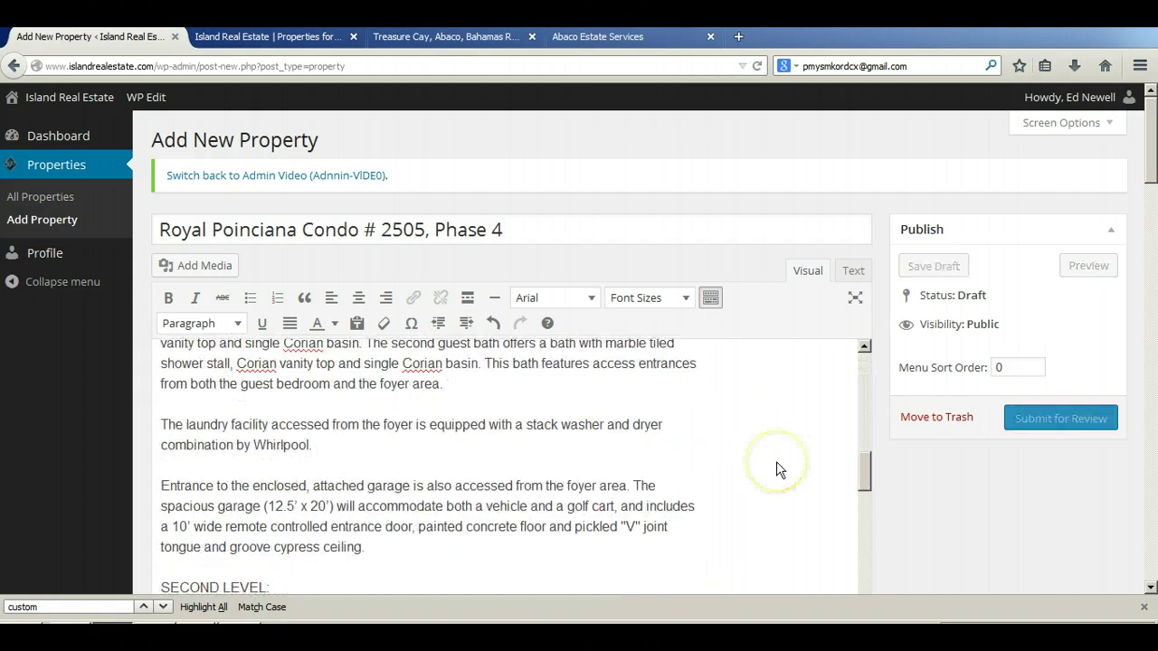
scroll(776, 461, "down", 12)
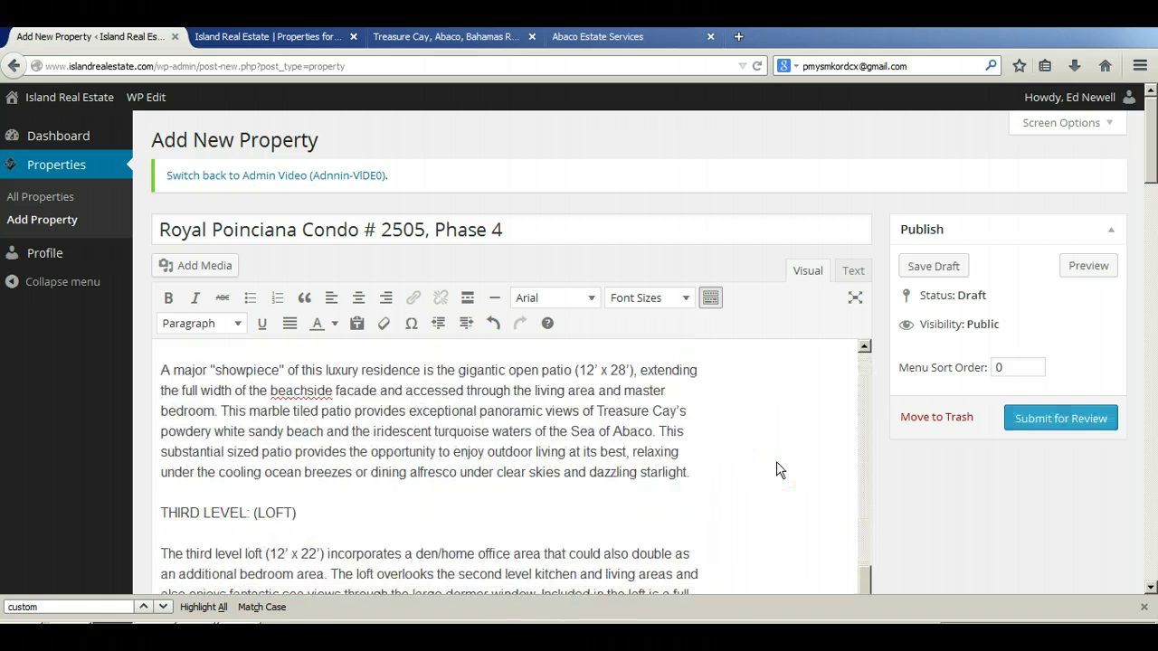
scroll(777, 471, "down", 9)
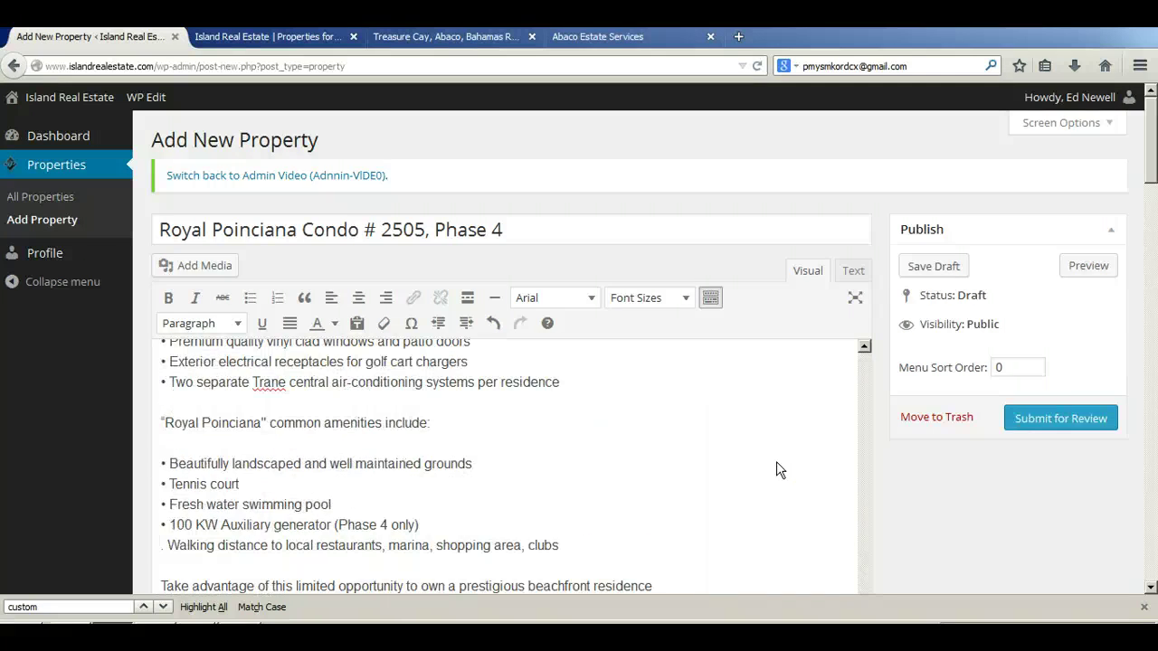
Cut the trailing '26.677156 , -77.27357' coordinates line from the description
left_click(924, 522)
scroll(924, 522, "down", 8)
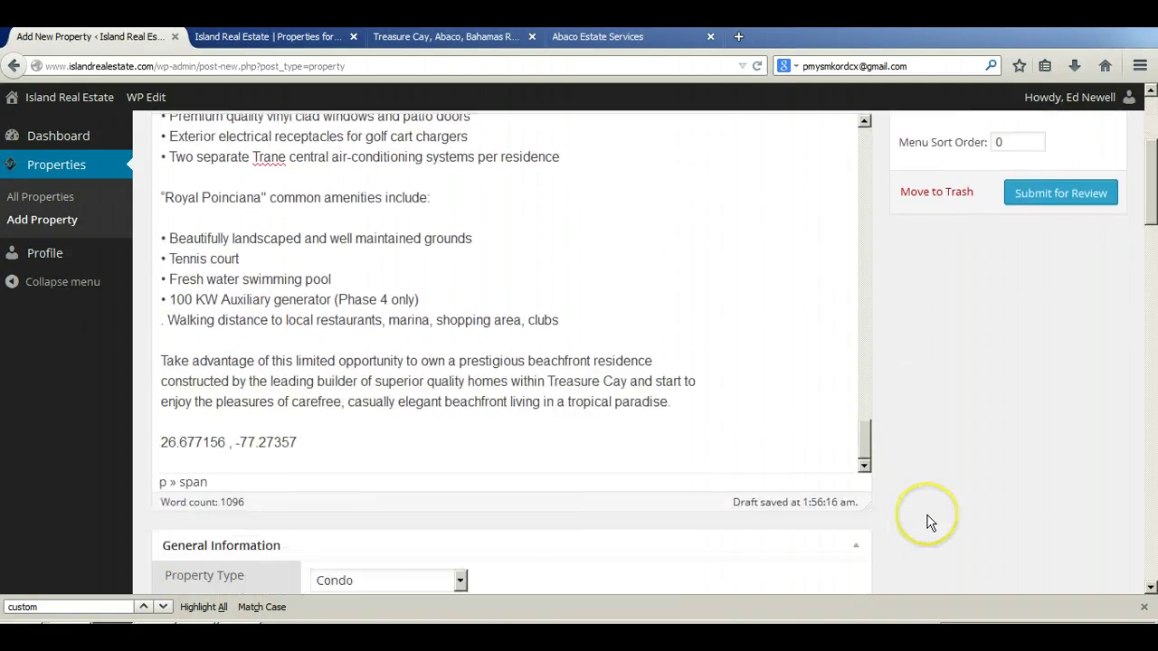
left_click_drag(332, 281, 85, 277)
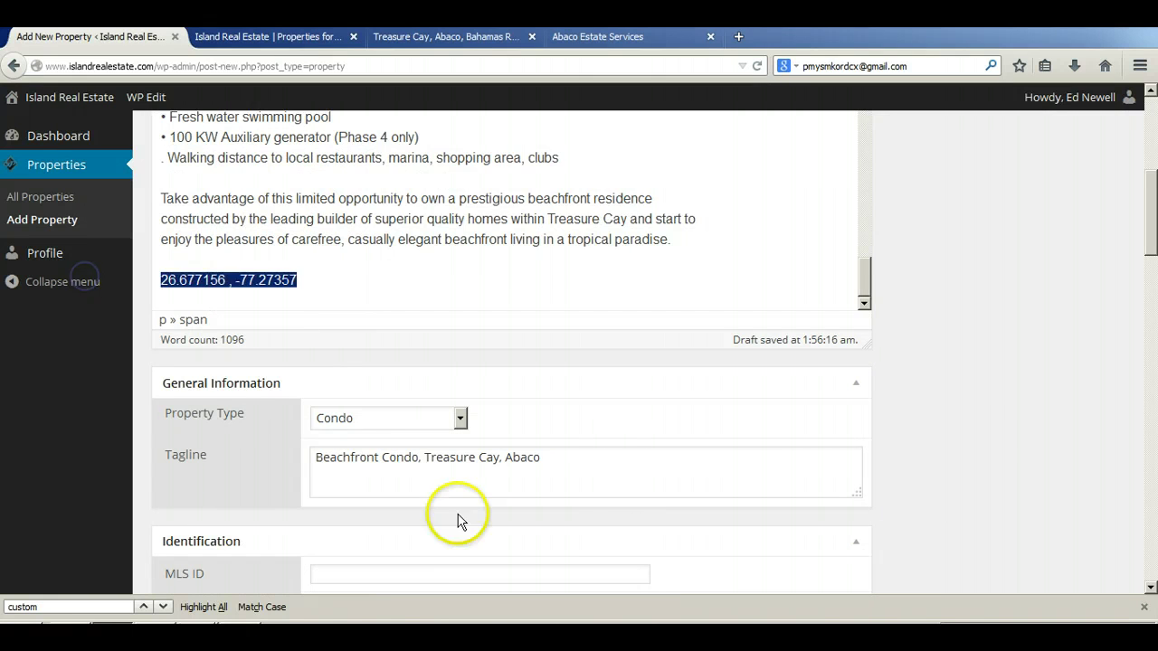
key("ctrl+x")
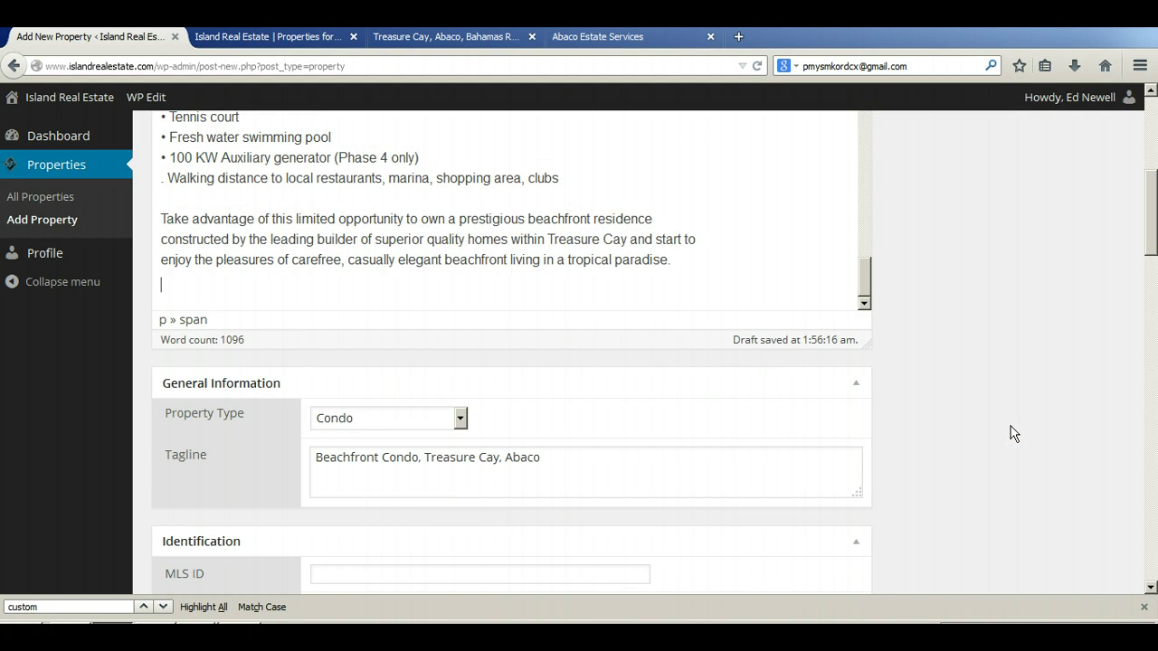
scroll(1013, 433, "down", 4)
Enter 716 as the MLS ID
left_click(574, 421)
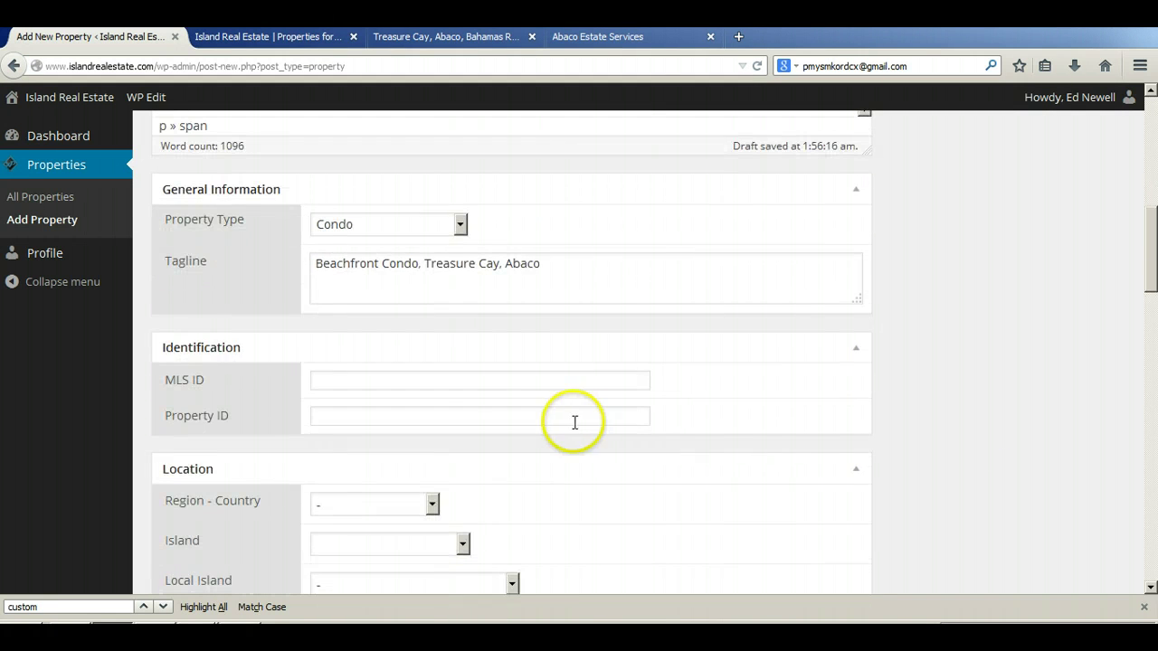
left_click(456, 380)
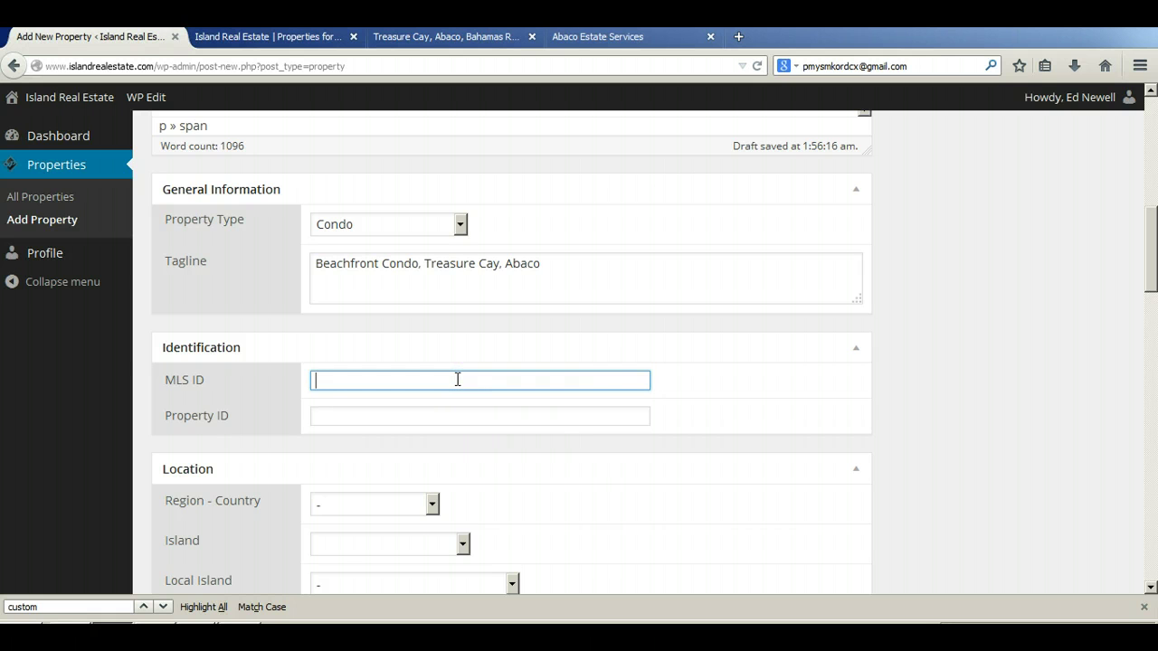
type("716")
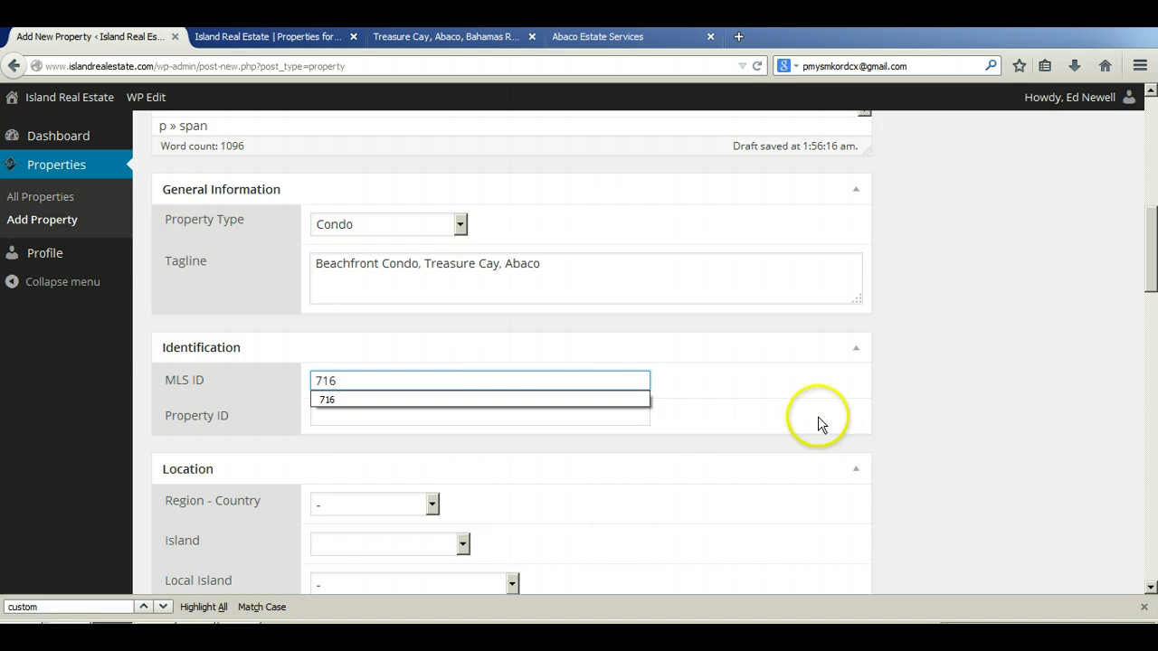
left_click(821, 421)
Set region Caribbean, island Bahamas and local island Abaco-Treasure Cay
scroll(823, 422, "down", 4)
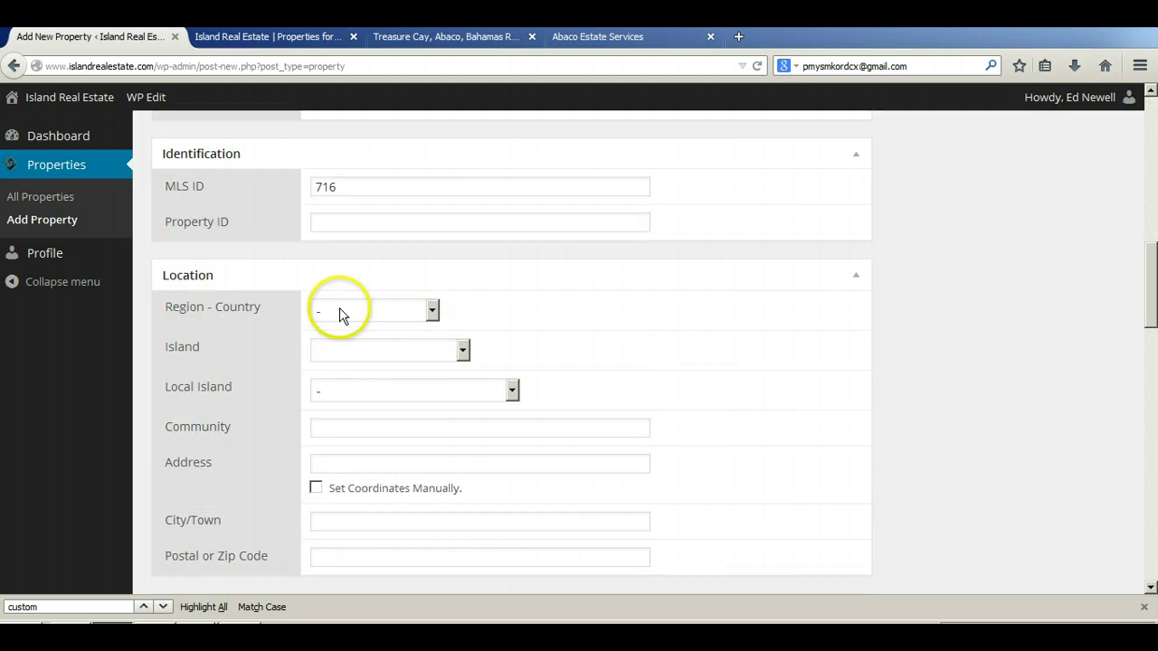
left_click(339, 308)
left_click(380, 363)
left_click(386, 350)
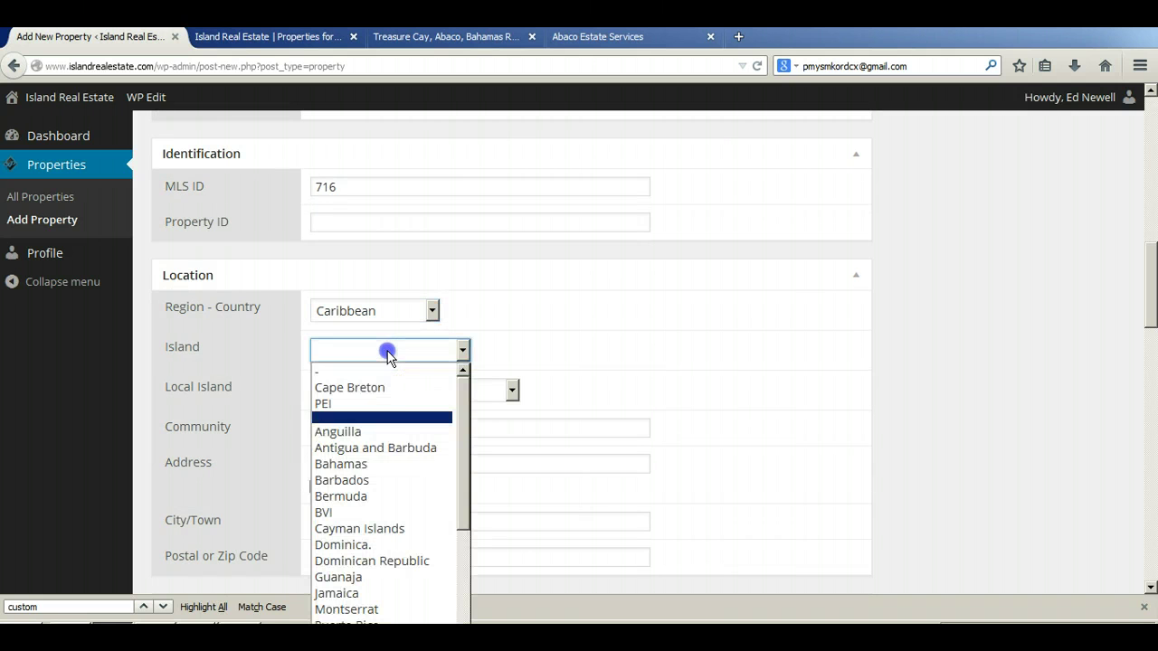
left_click(388, 465)
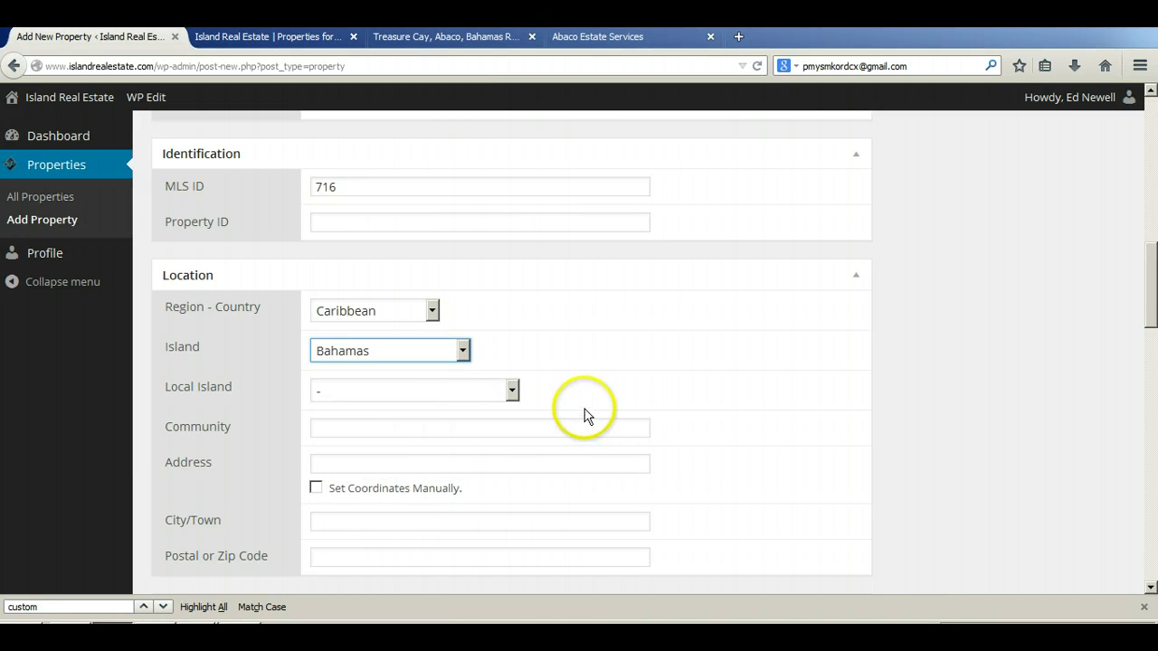
left_click(460, 392)
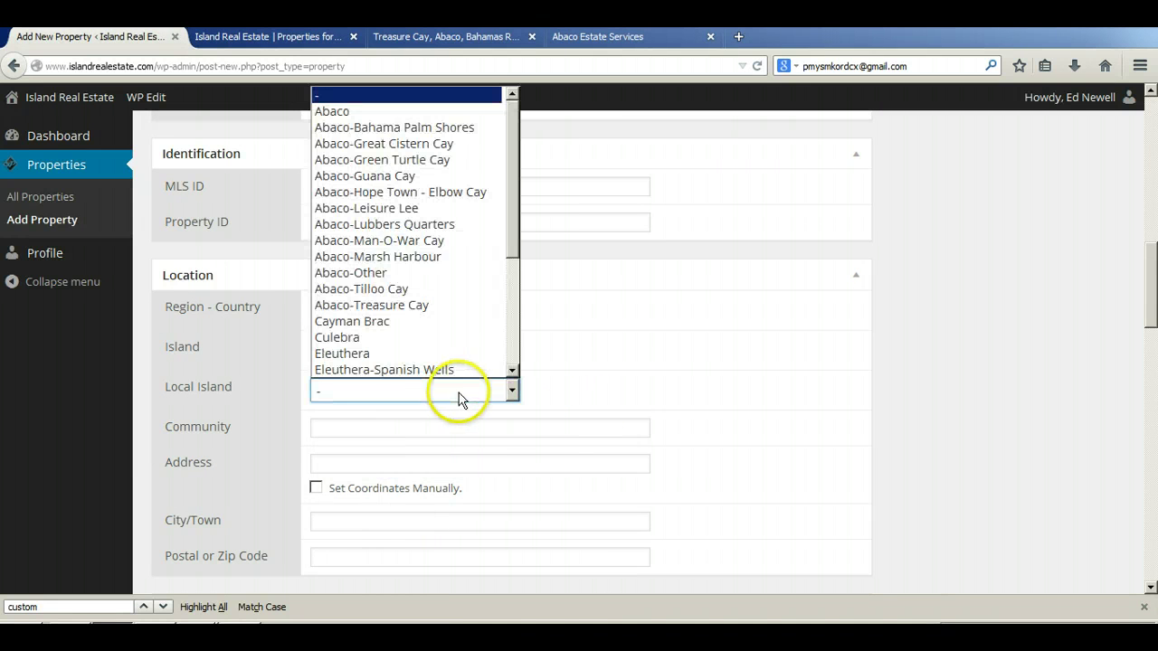
left_click(422, 307)
Set the listing to For Sale, location Beachfront, and property type Condo
scroll(648, 373, "down", 5)
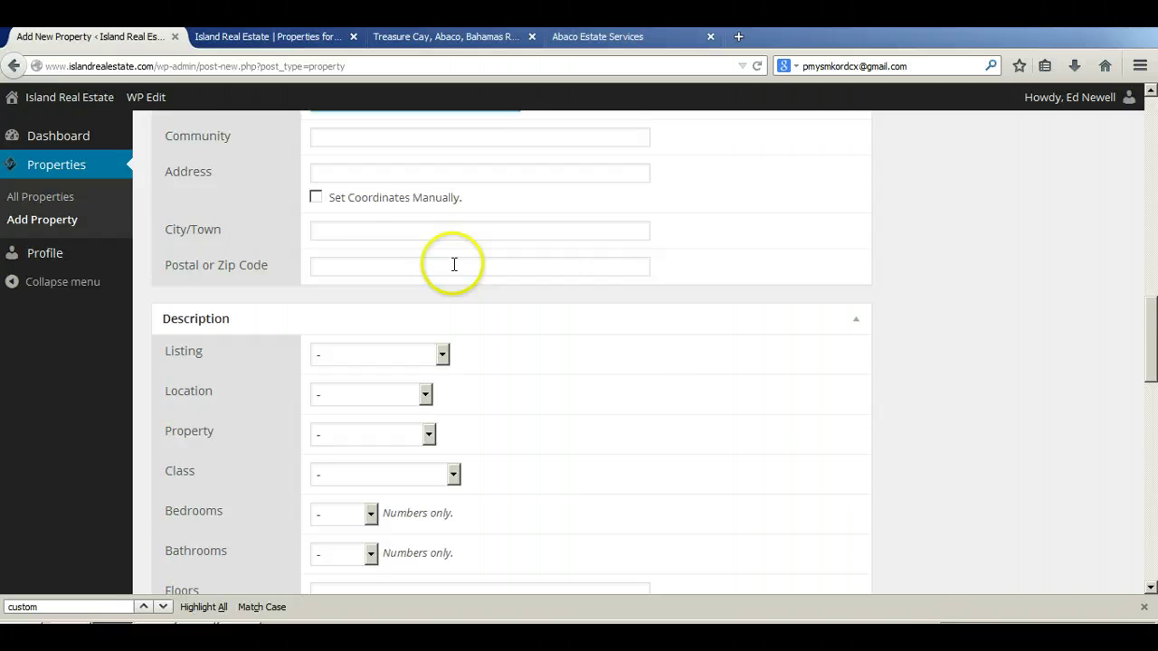
scroll(383, 392, "down", 2)
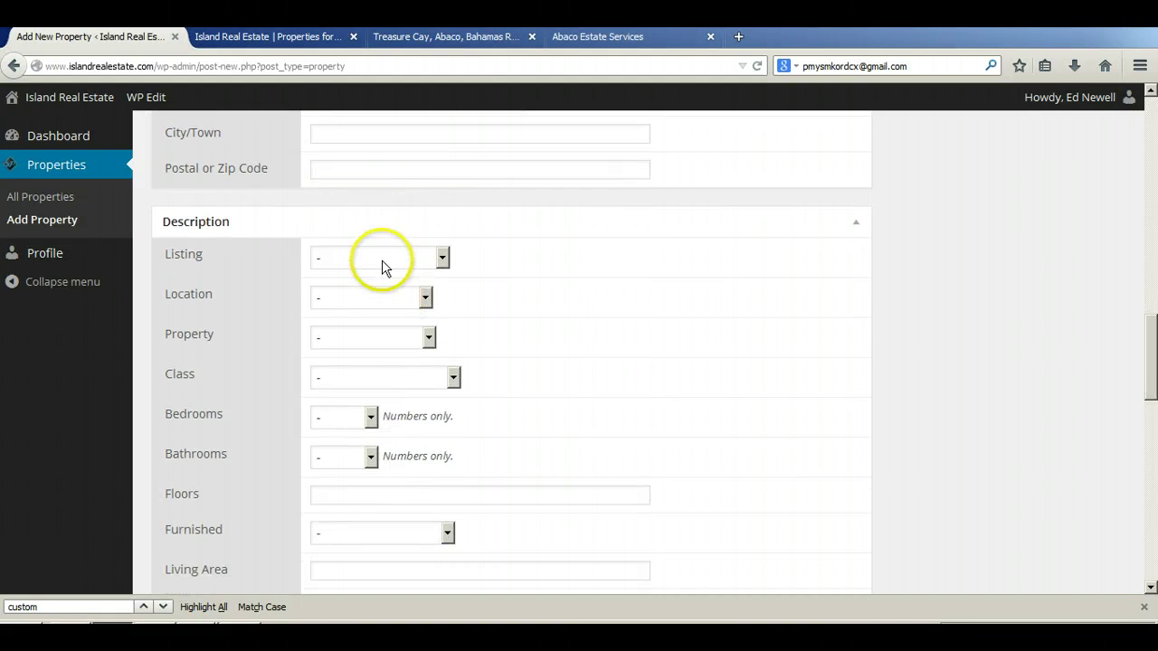
left_click(382, 260)
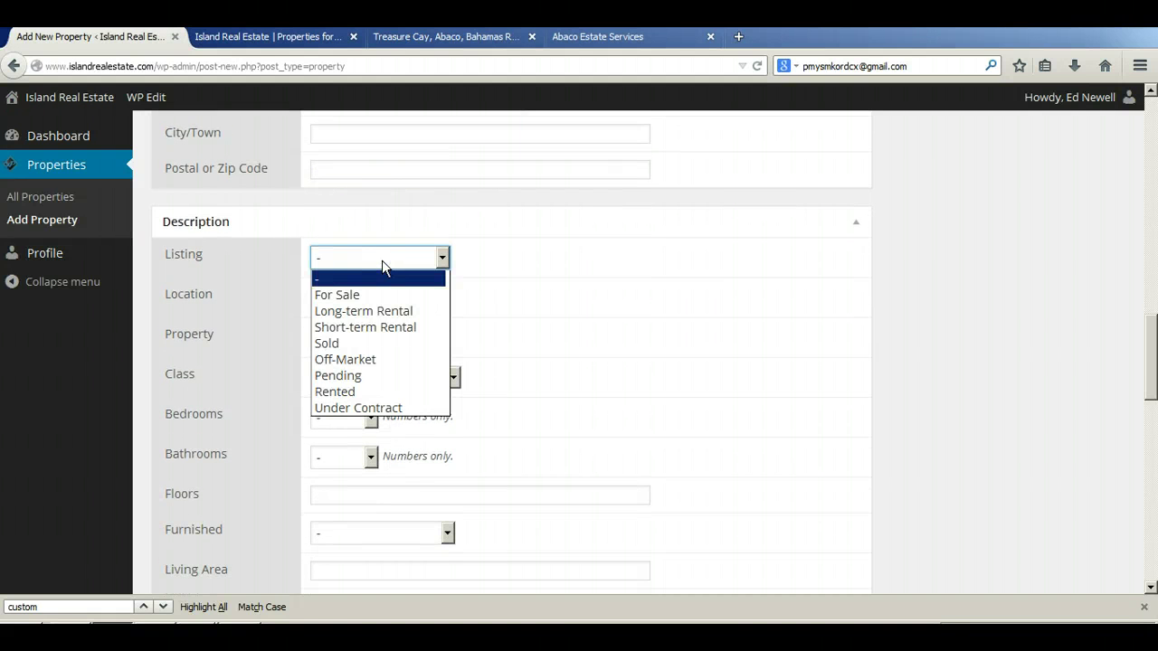
left_click(374, 295)
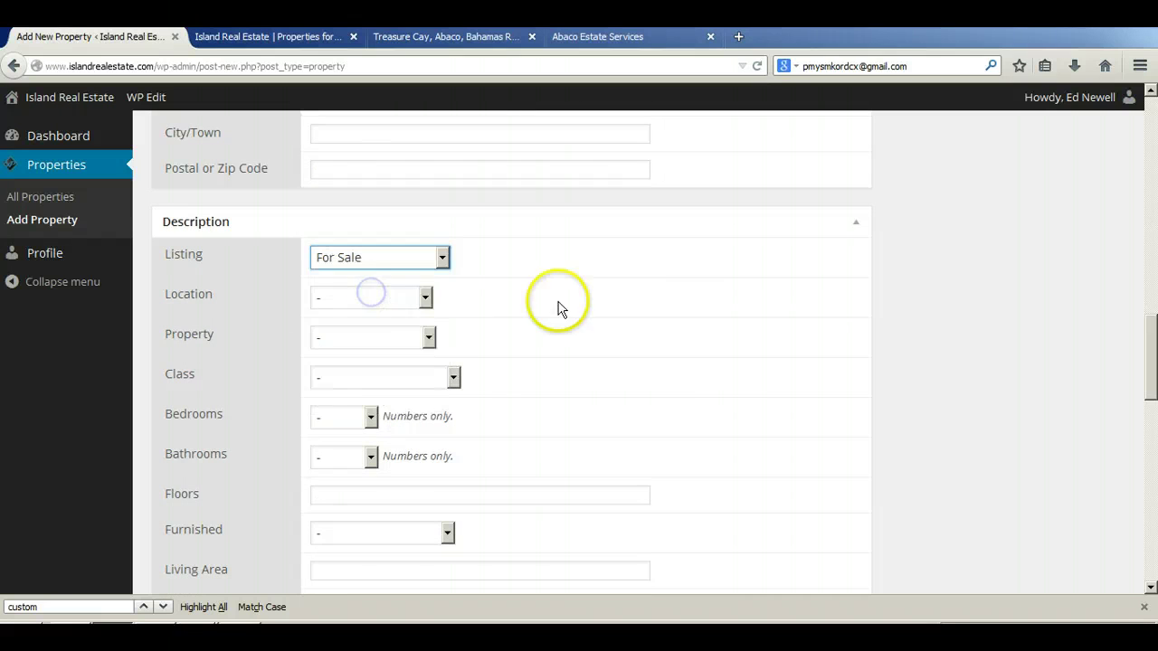
left_click(378, 301)
left_click(378, 332)
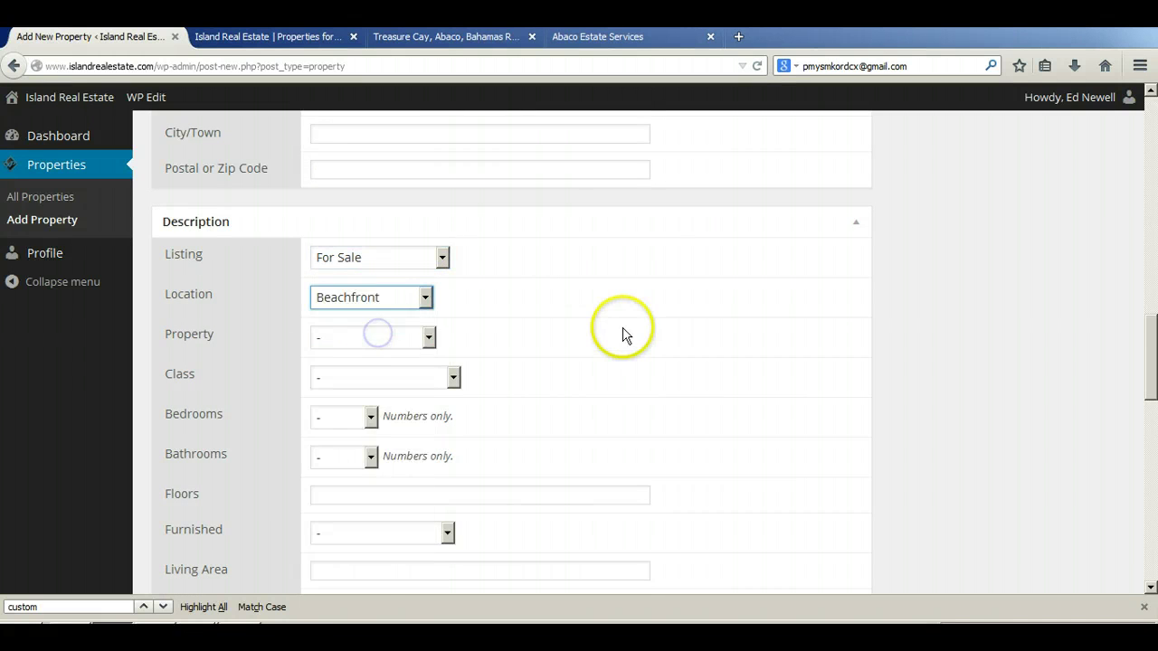
scroll(623, 335, "down", 2)
left_click(380, 237)
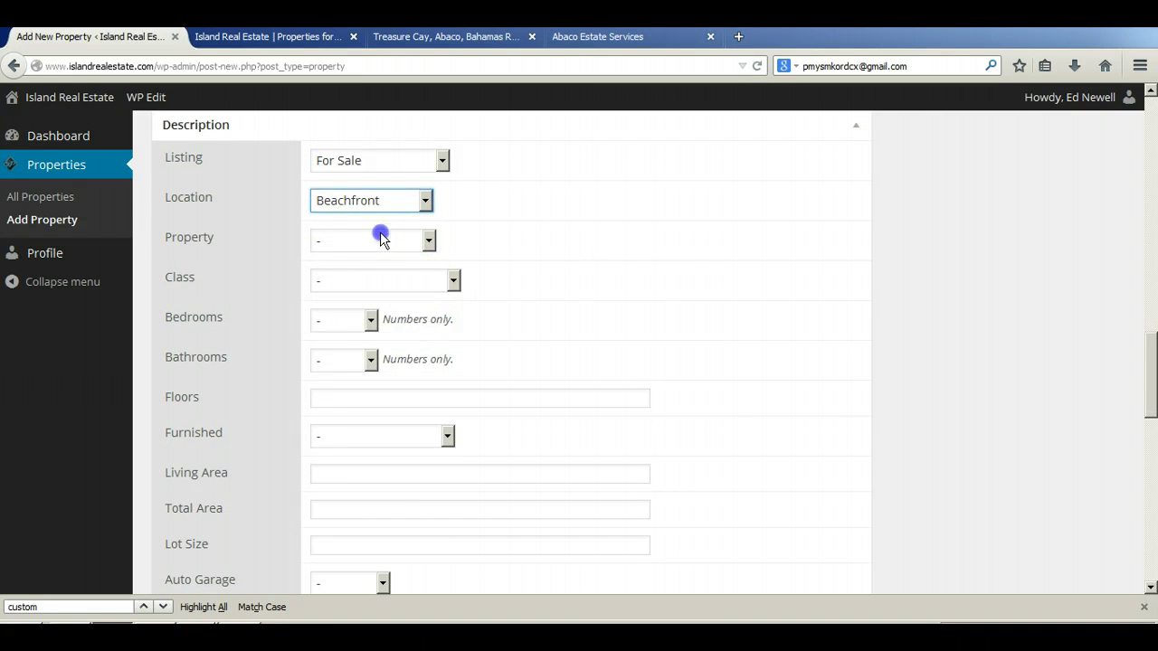
left_click(380, 312)
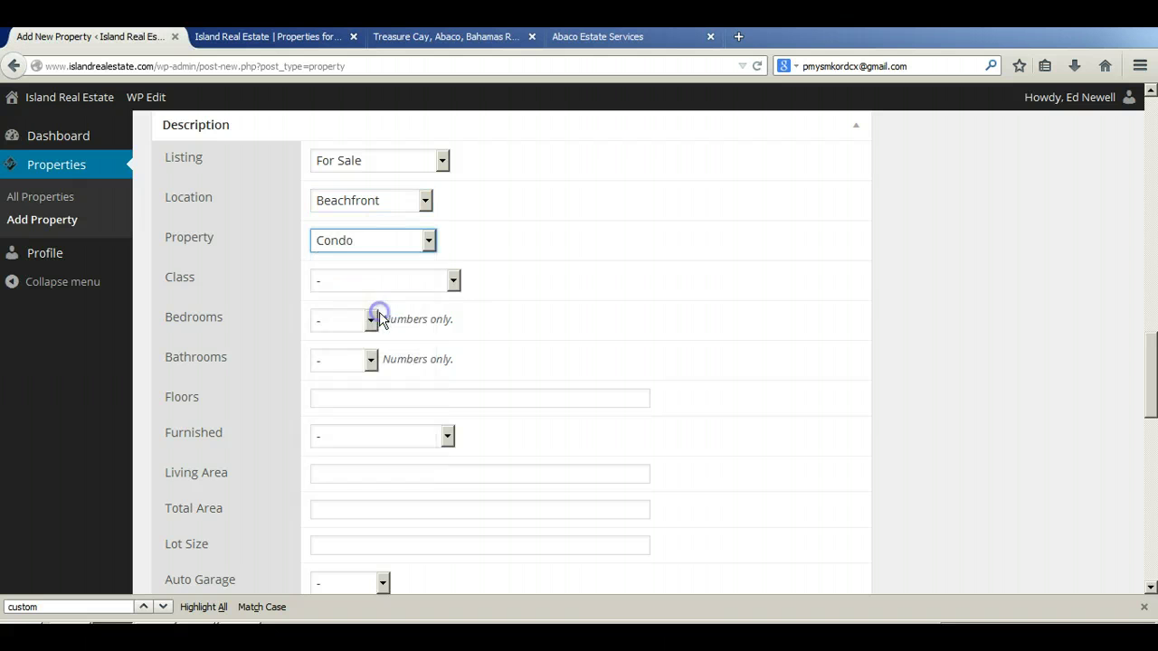
Set 4 bedrooms and 3 bathrooms
scroll(621, 321, "down", 2)
left_click(344, 224)
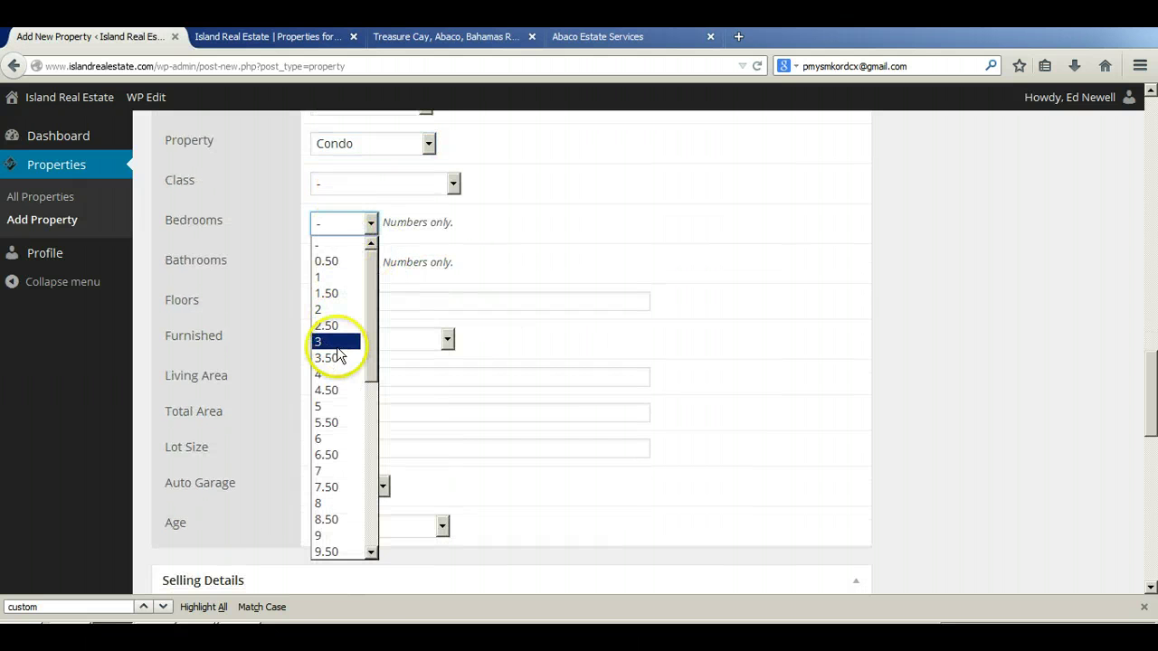
left_click(331, 373)
left_click(335, 264)
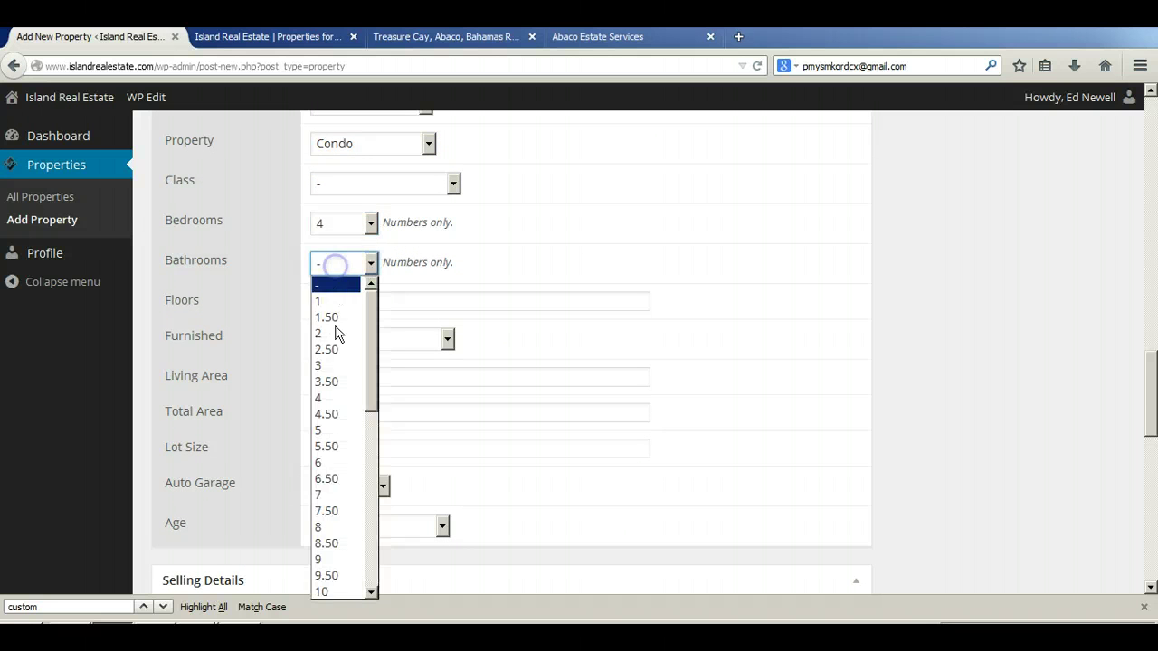
left_click(331, 366)
Enter 3 floors, 2,860 sq ft living area and 3,504 sq ft total area, leaving lot size empty
scroll(659, 342, "down", 2)
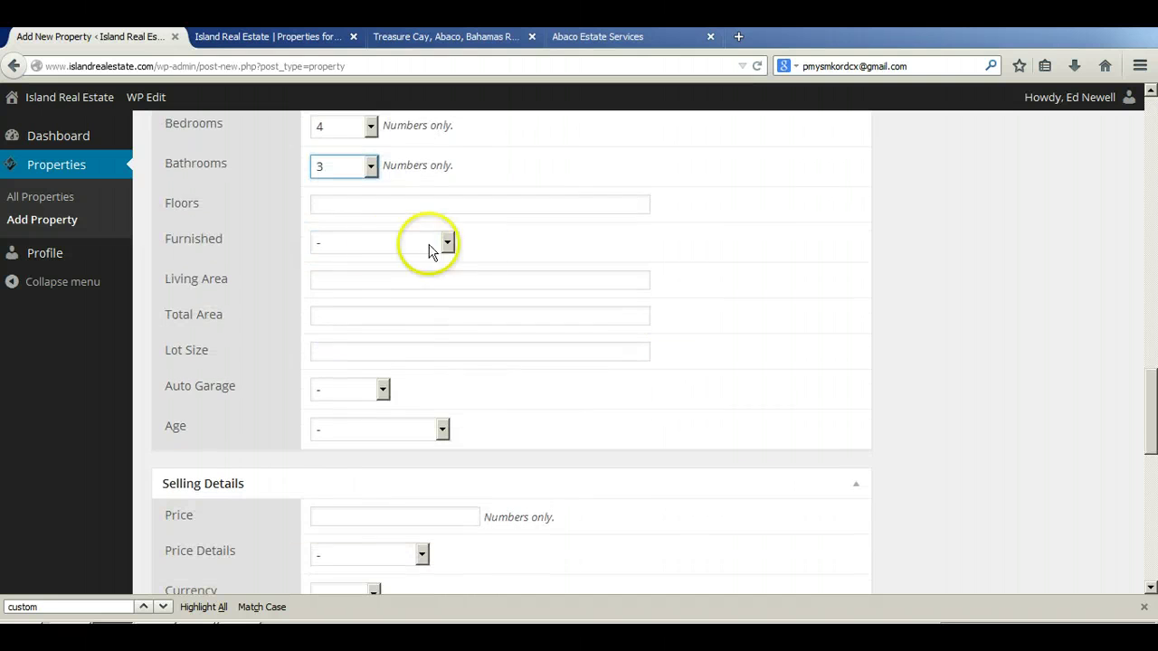
left_click(328, 205)
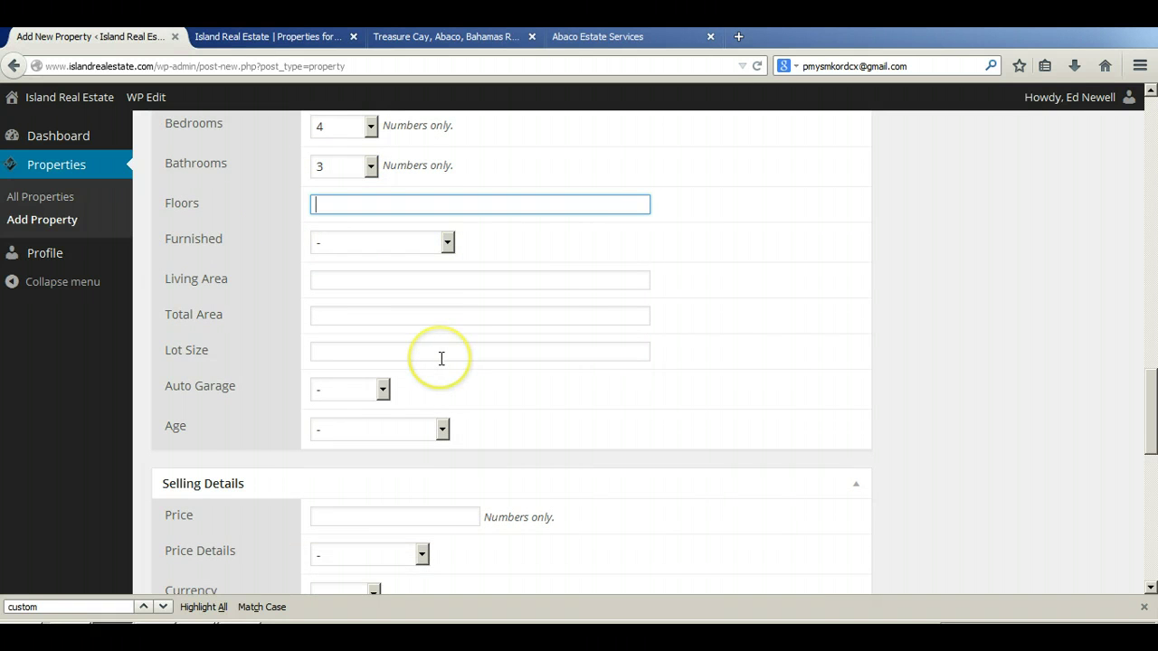
type("3")
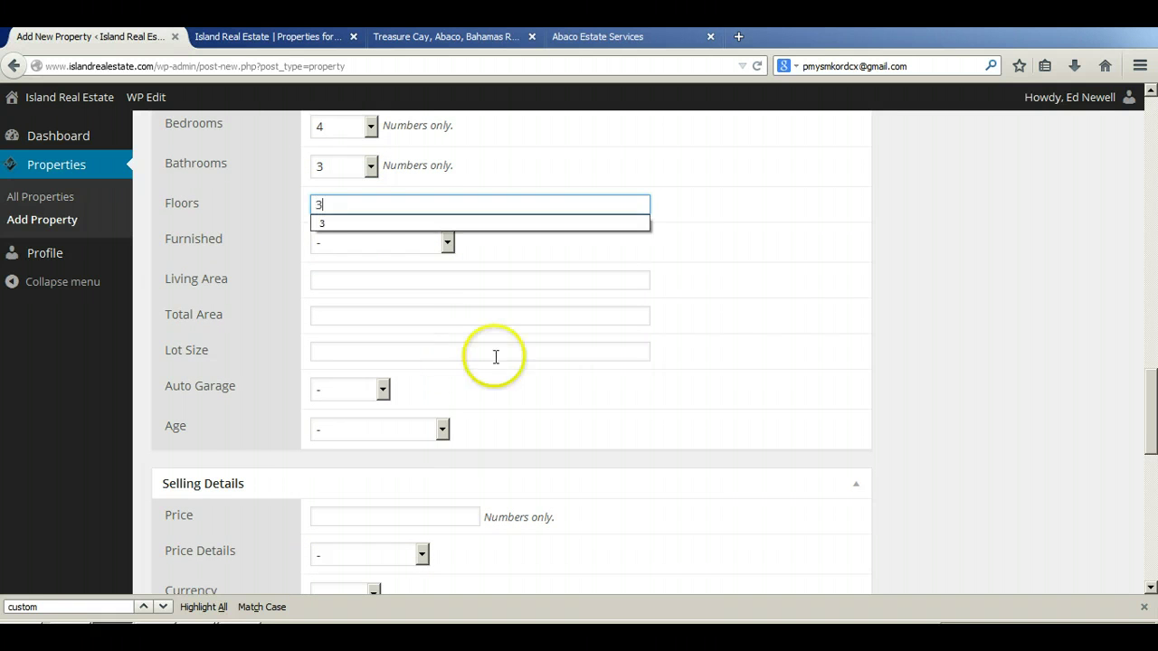
left_click(821, 292)
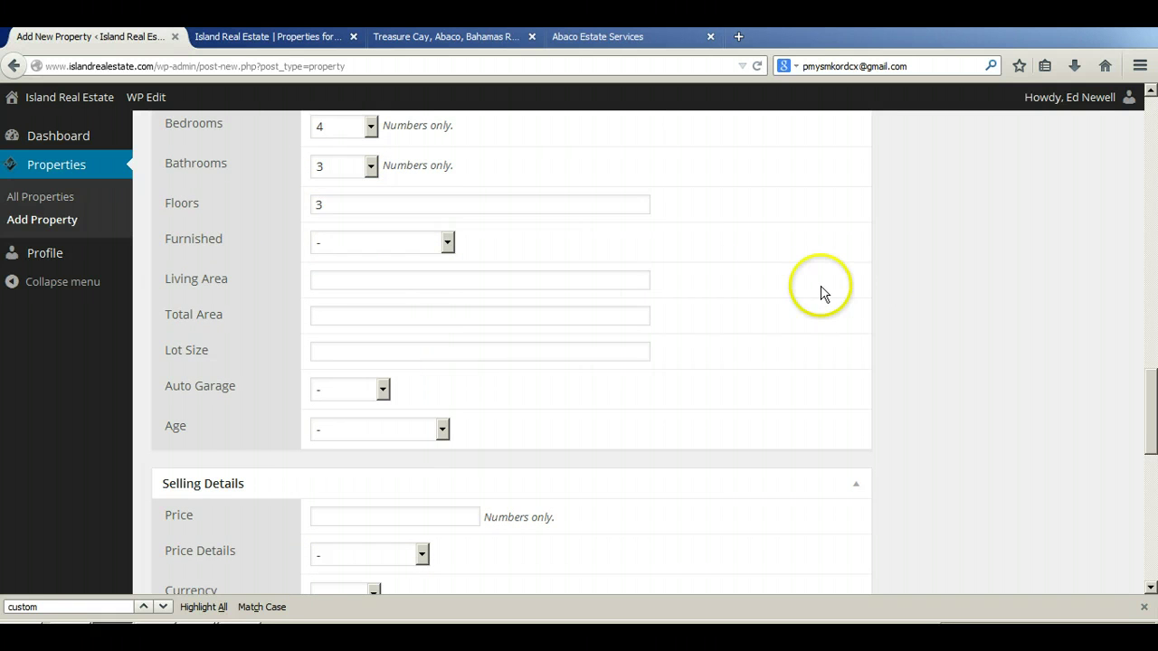
left_click(388, 284)
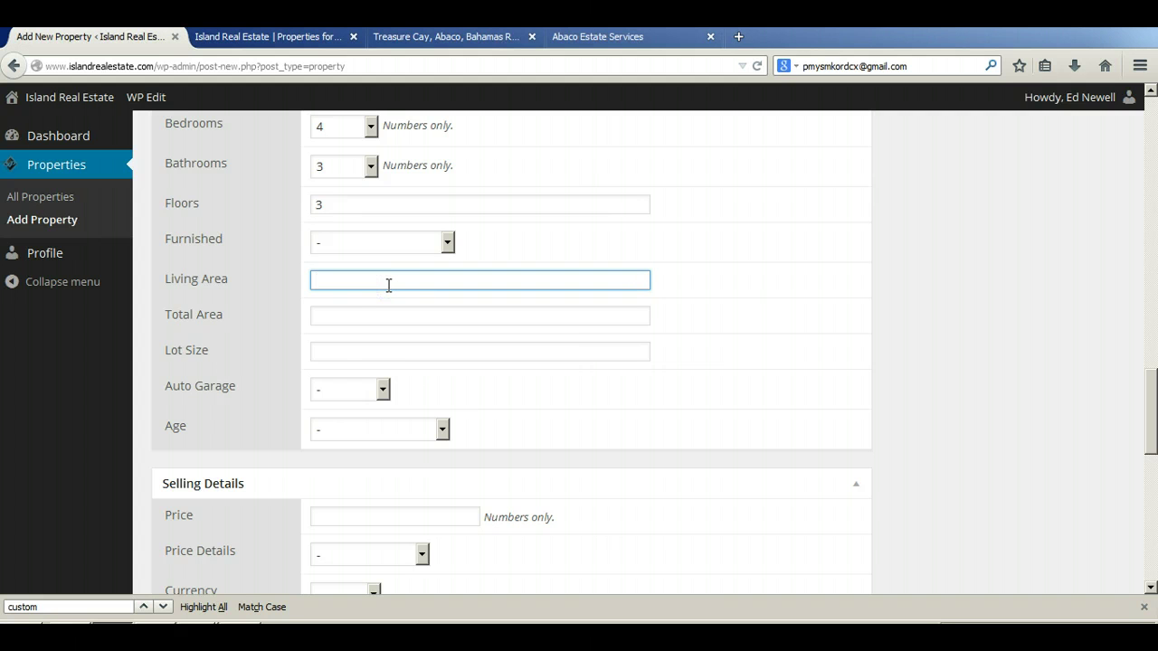
type("2,8")
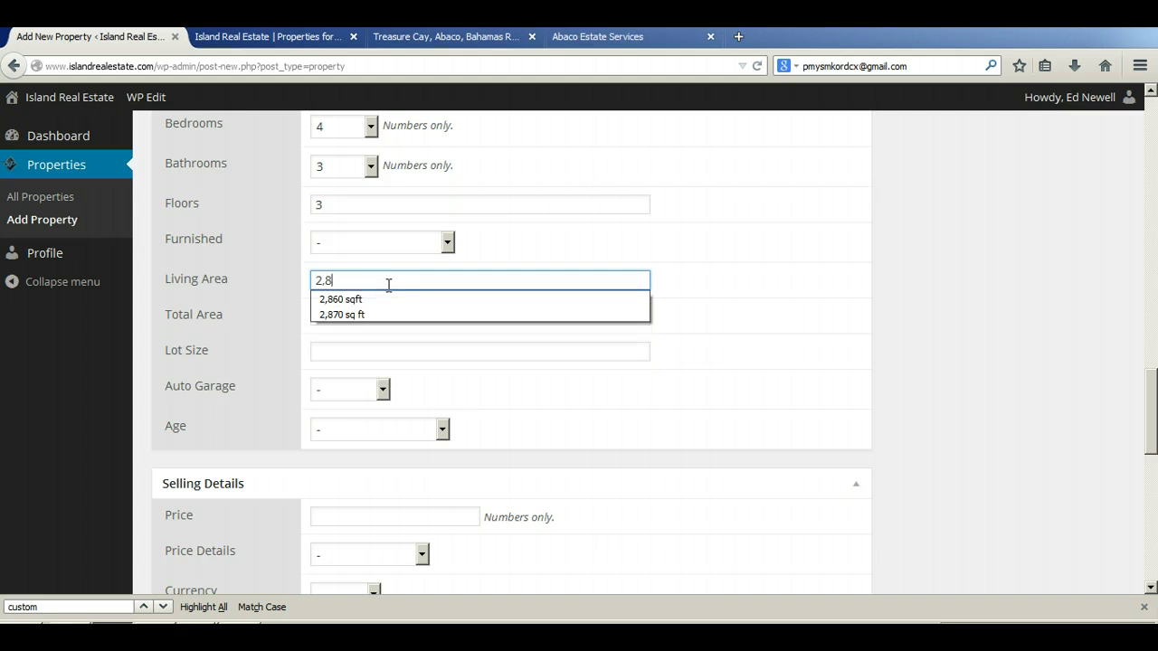
type("60 sq ft")
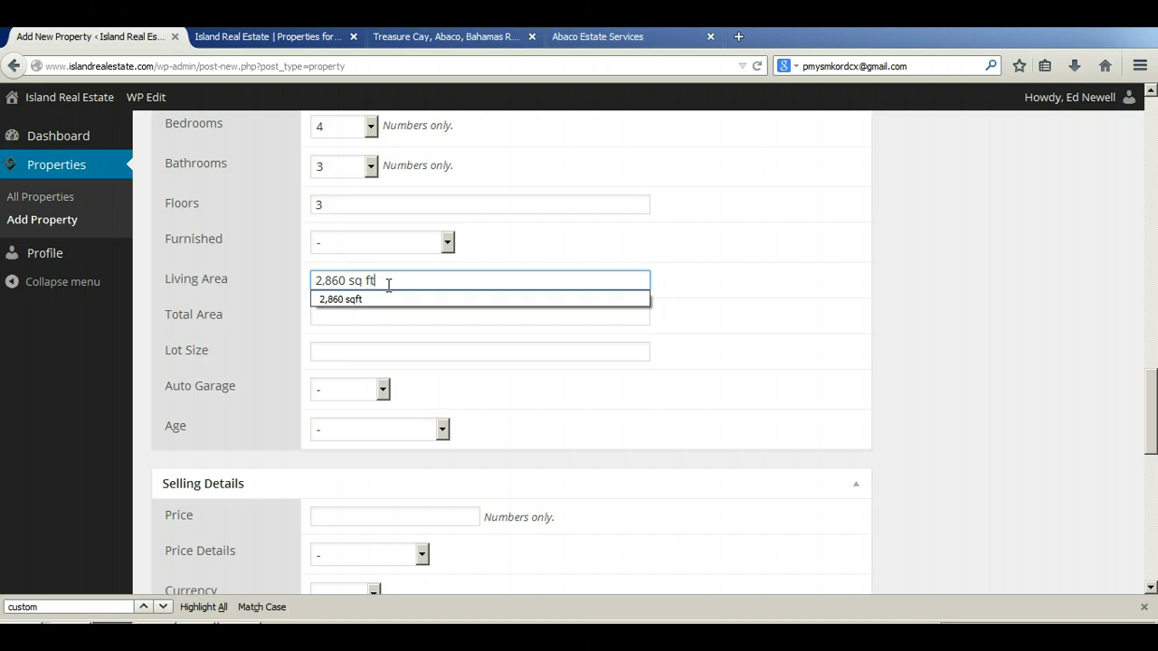
key("Tab")
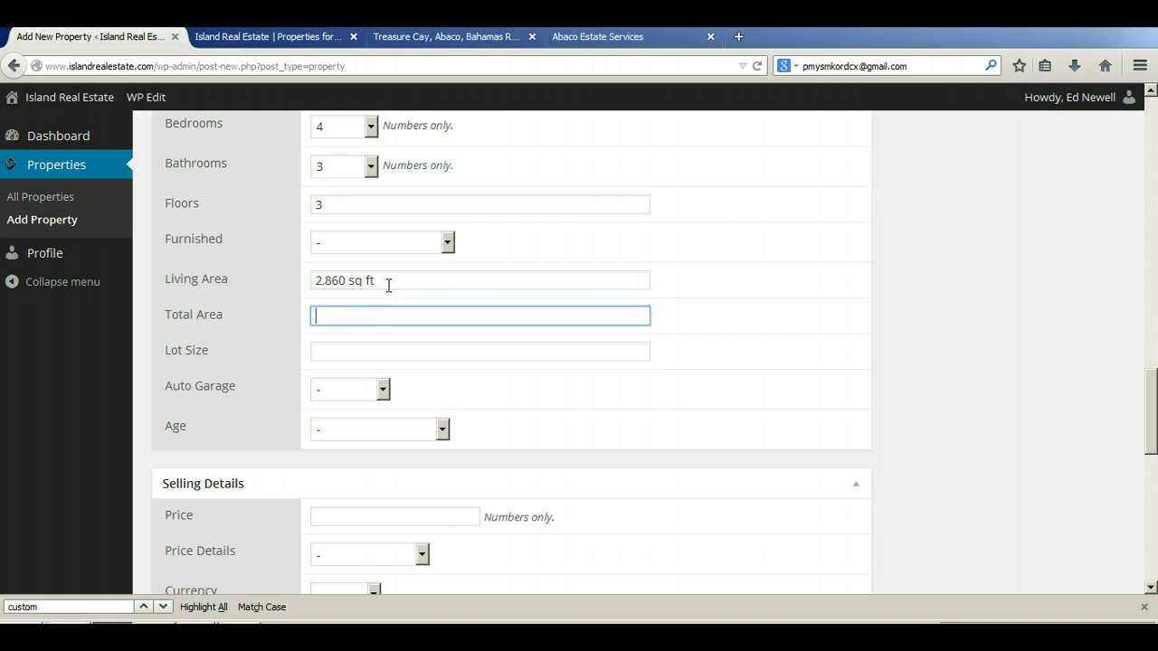
left_click(325, 323)
type("3,504 ")
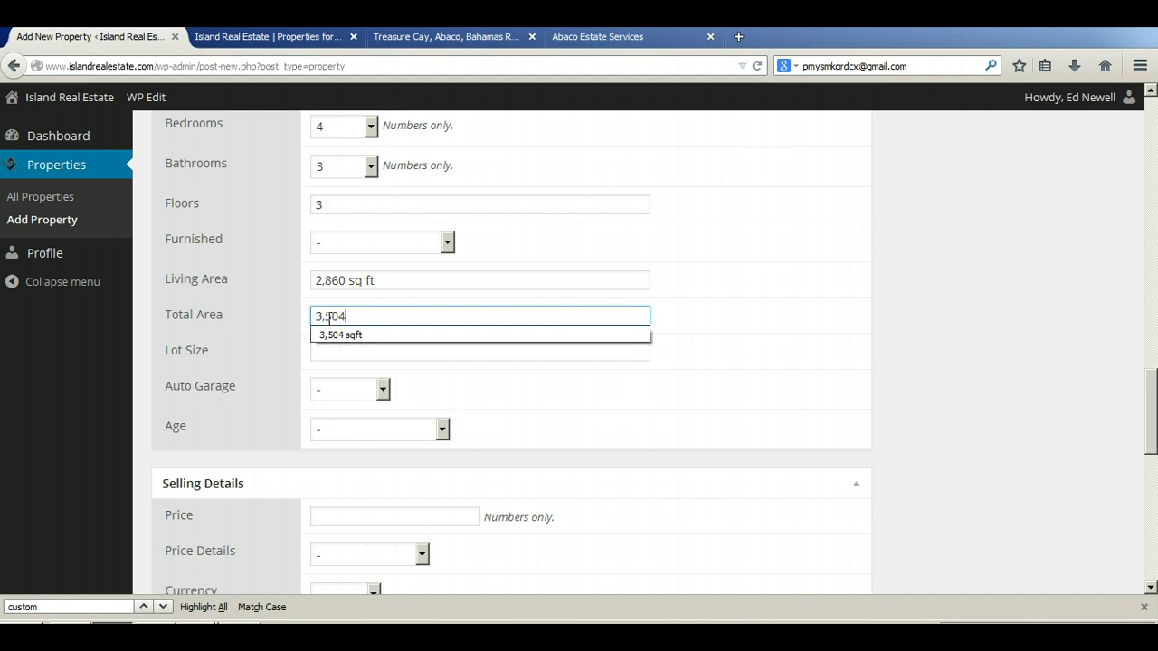
type("sq ft")
key("Tab")
left_click(421, 359)
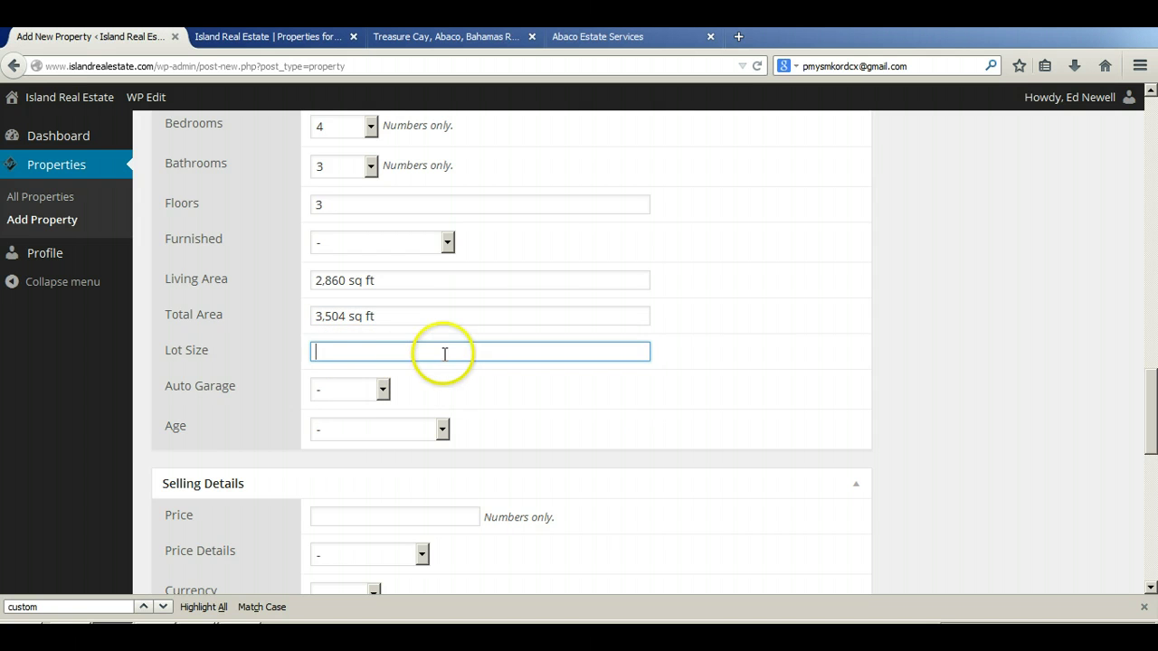
Set the auto garage to 1 Car and the age to Less Than 5 Years
scroll(445, 354, "down", 2)
left_click(349, 292)
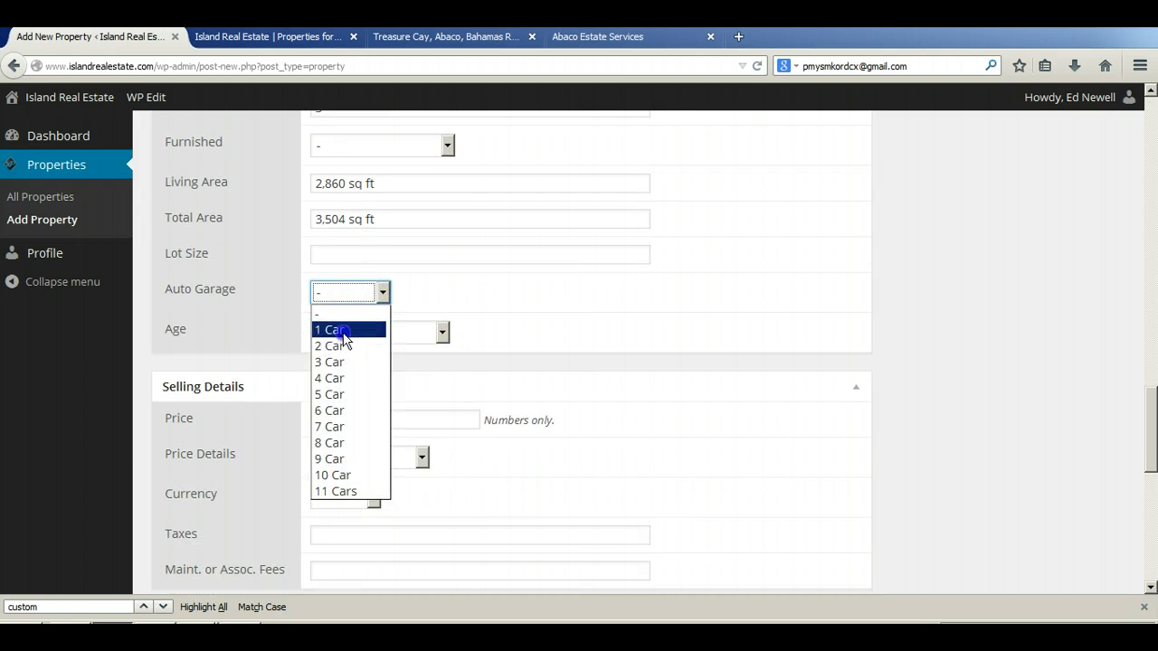
left_click(344, 331)
left_click(349, 335)
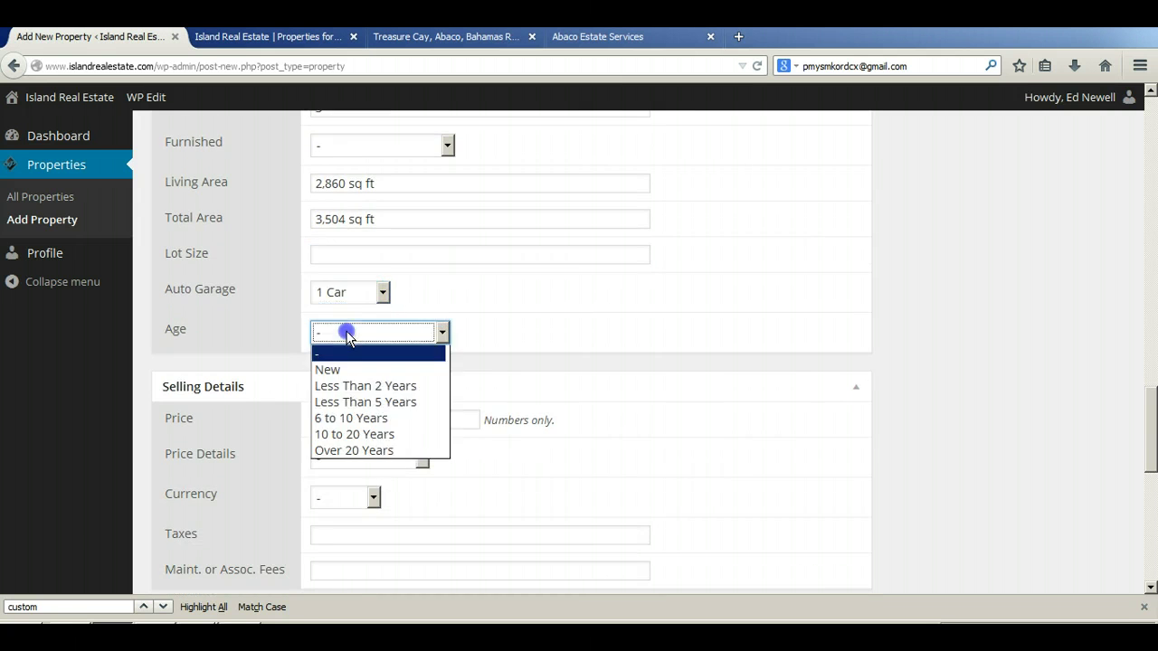
left_click(399, 407)
scroll(729, 416, "down", 4)
Enter a selling price of 1995000 with USD currency, leaving Price Details blank
left_click(348, 226)
type("1")
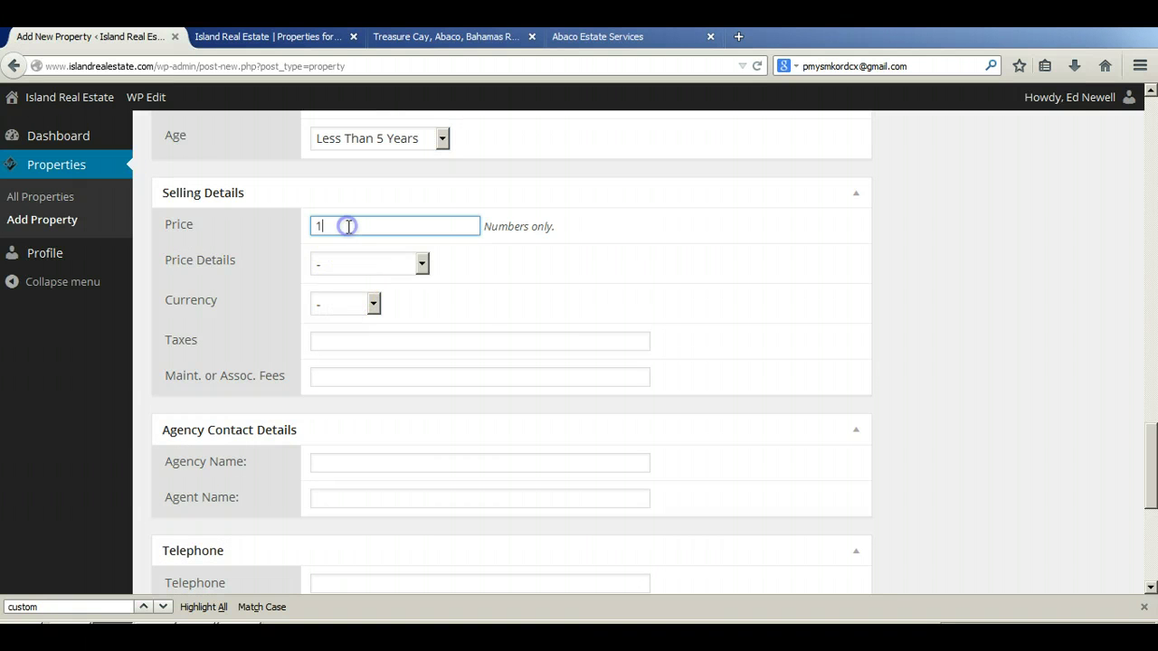
type("950")
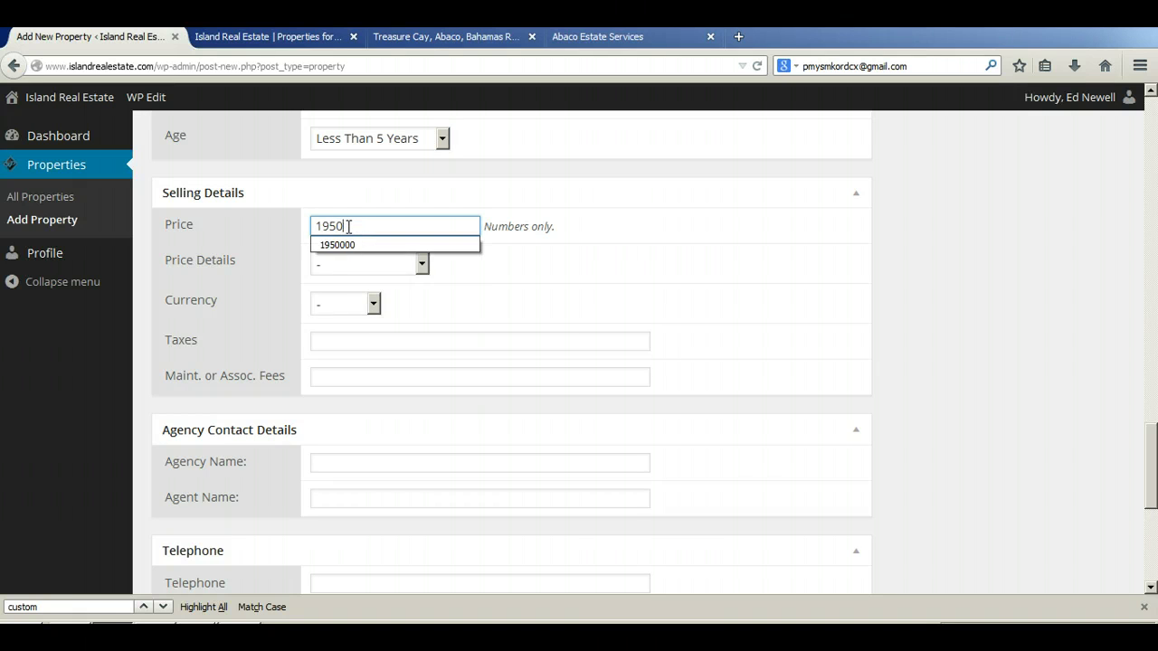
key("BackSpace")
key("BackSpace")
type("95000")
key("Tab")
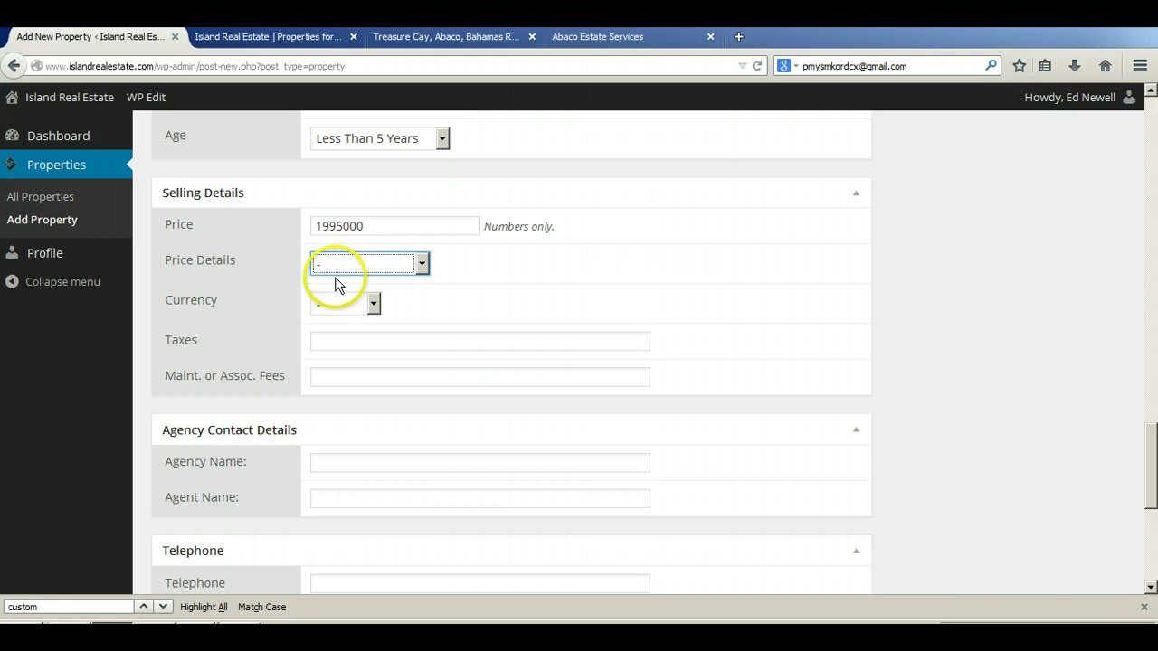
left_click(337, 262)
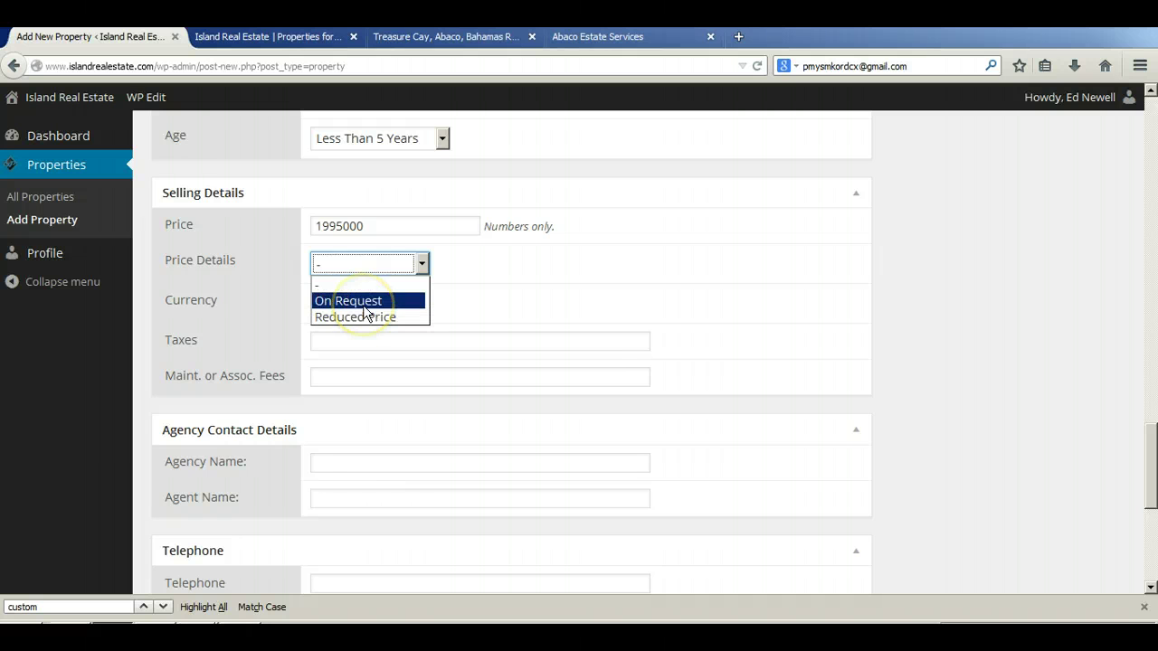
left_click(374, 264)
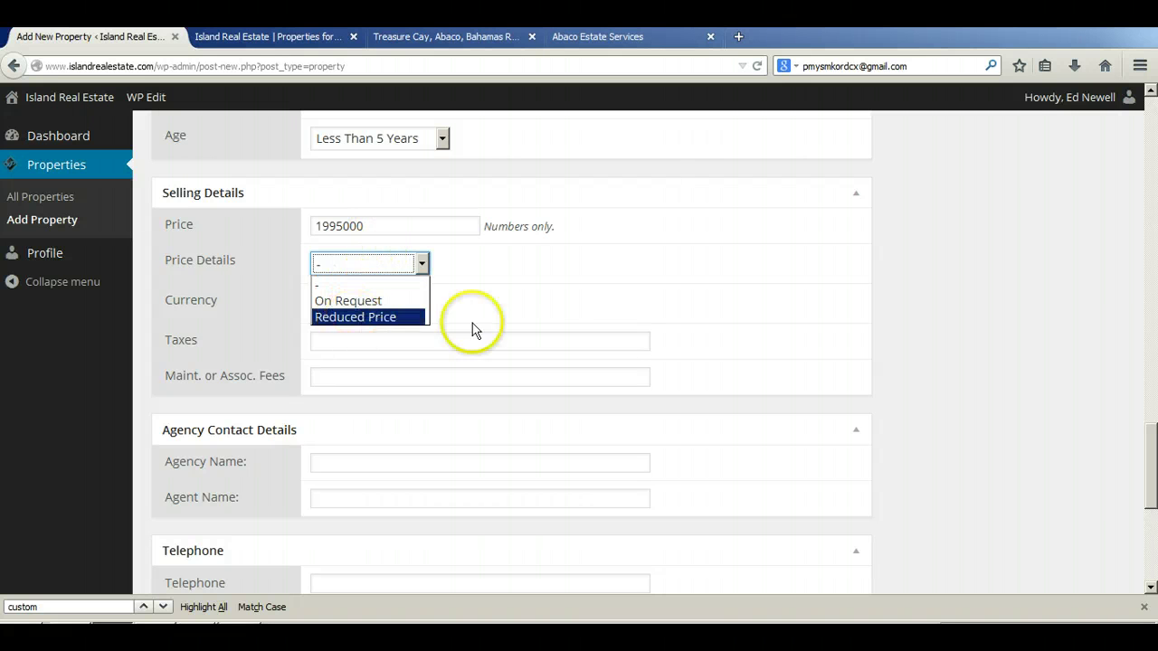
left_click(549, 317)
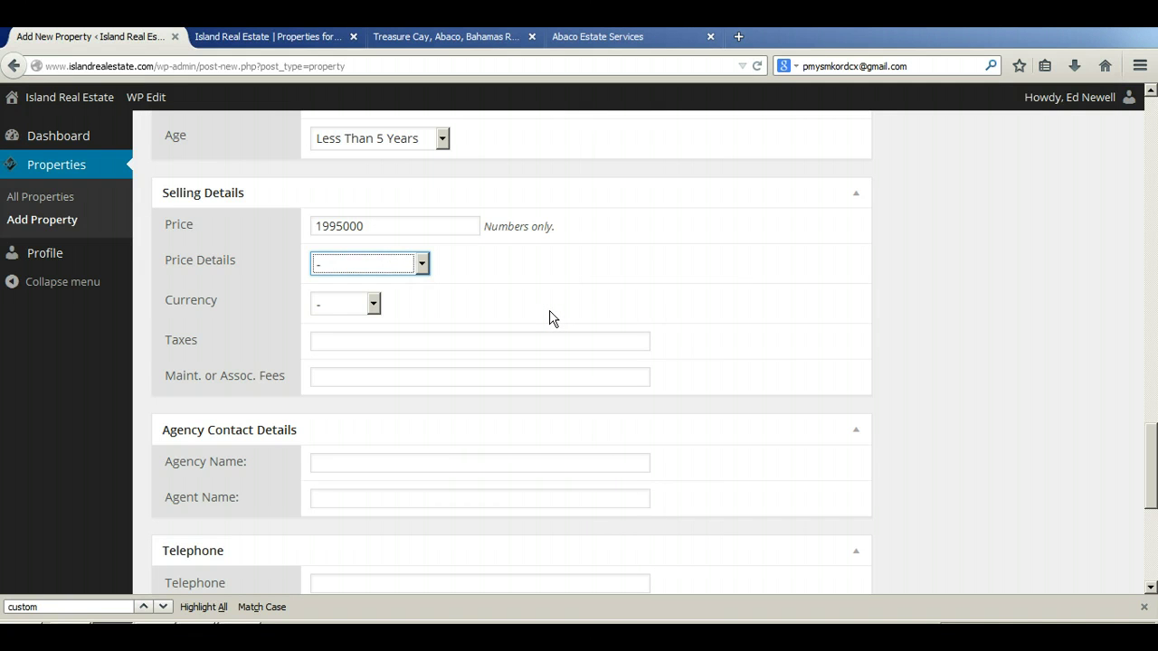
left_click(348, 306)
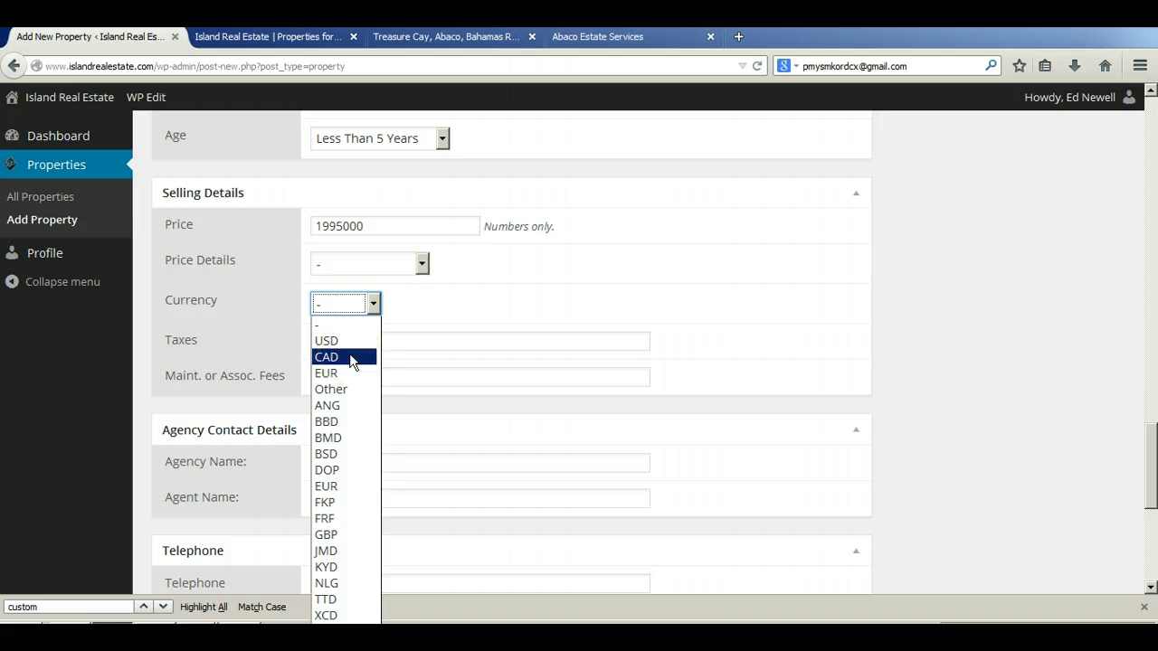
left_click(328, 340)
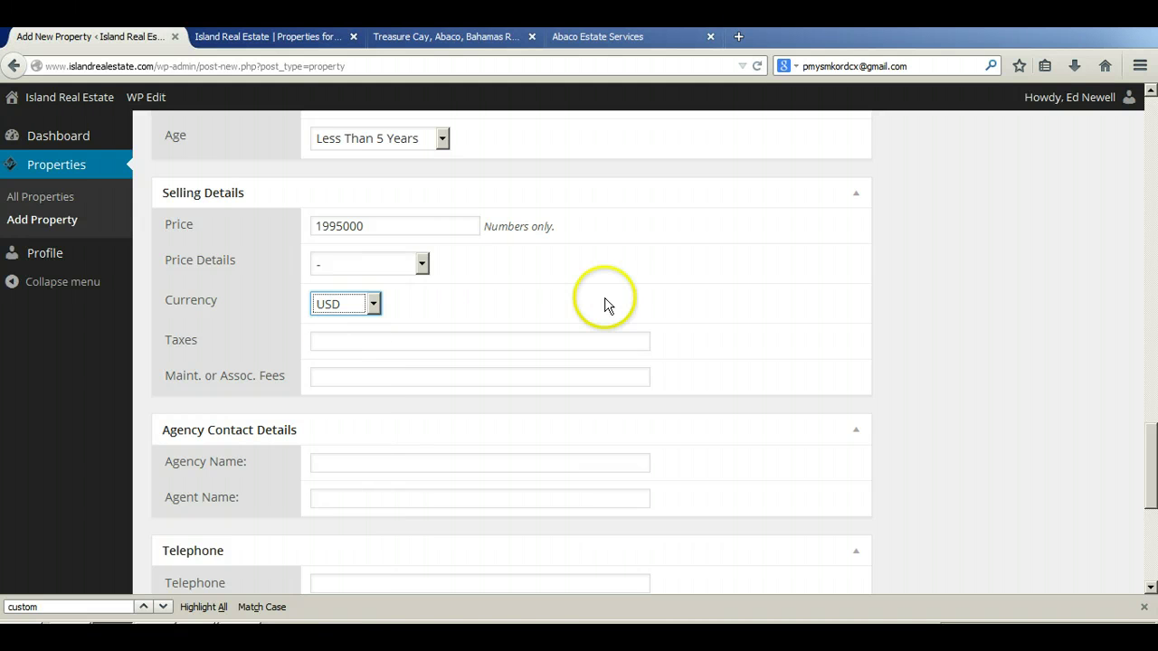
scroll(597, 305, "down", 2)
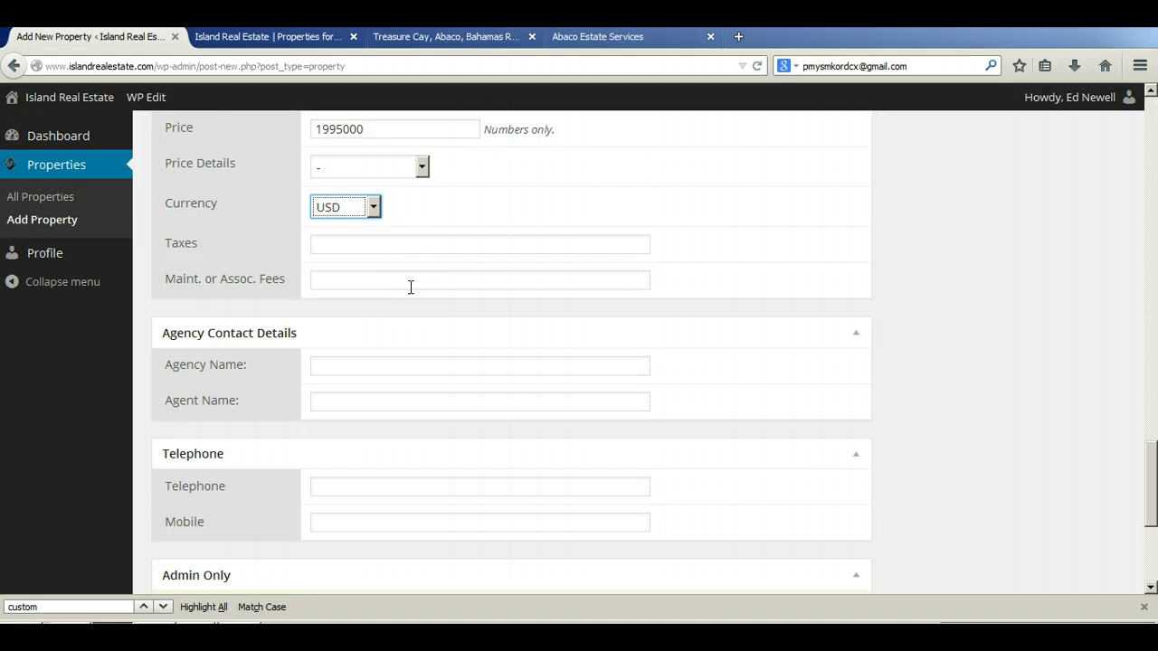
Fill in agency Abaco Estate Services, the agent's name and the office telephone from suggestions
scroll(411, 287, "down", 2)
left_click(370, 272)
type("aba")
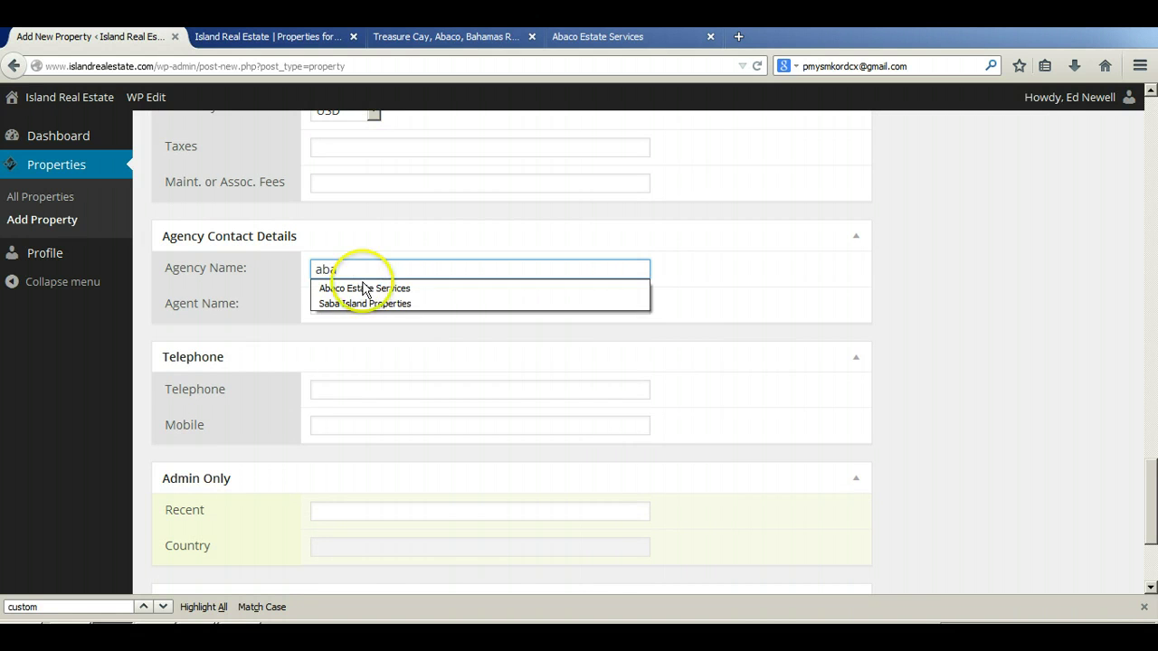
left_click(361, 288)
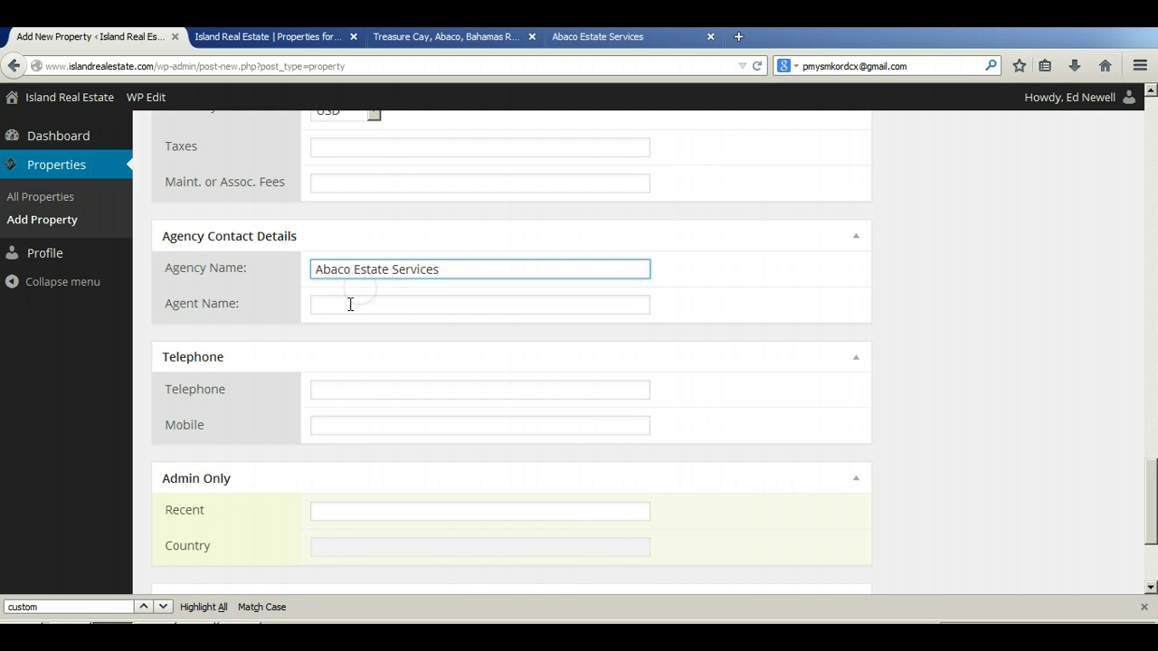
left_click(350, 304)
type("ed")
left_click(362, 322)
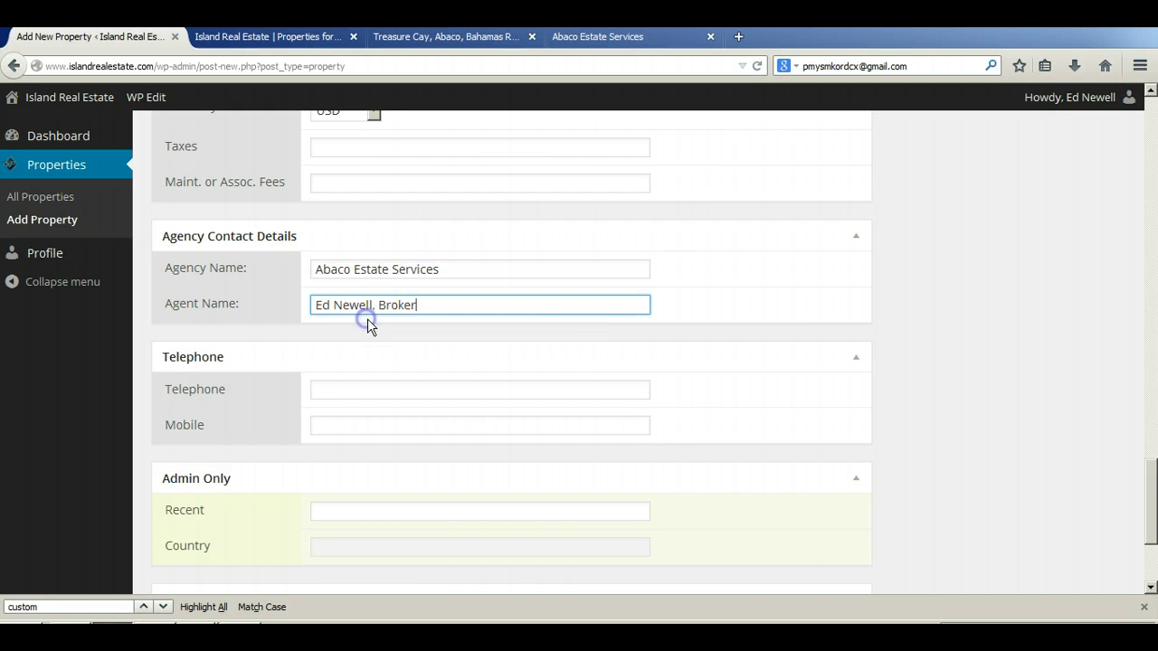
scroll(355, 316, "down", 2)
left_click(349, 293)
type("242")
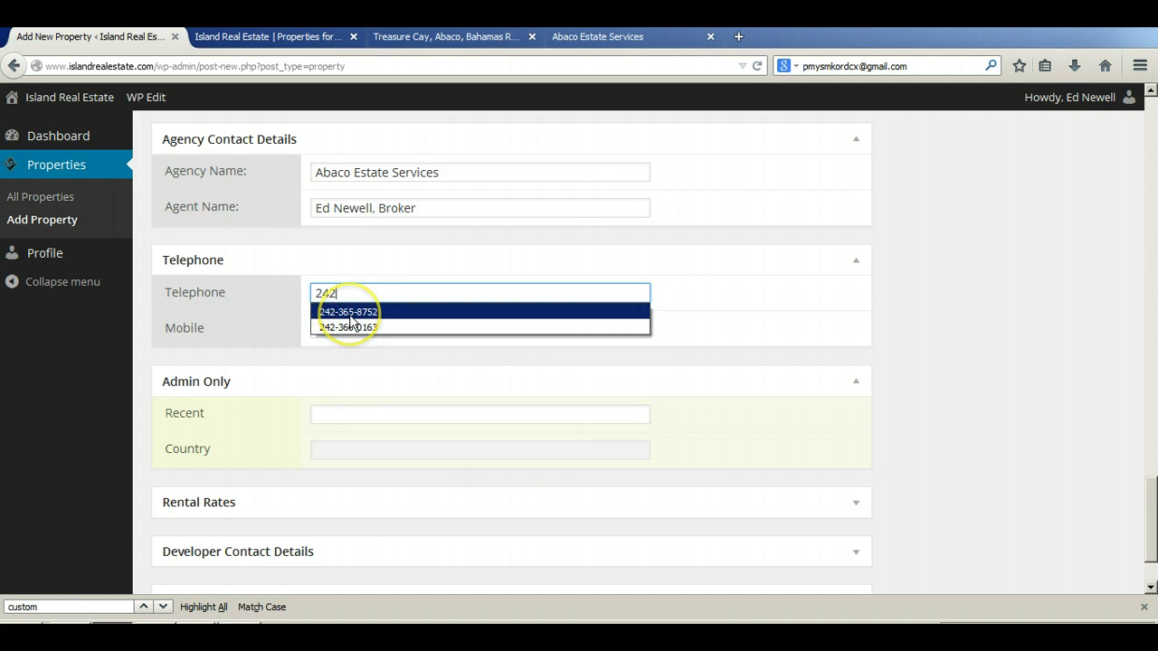
left_click(351, 314)
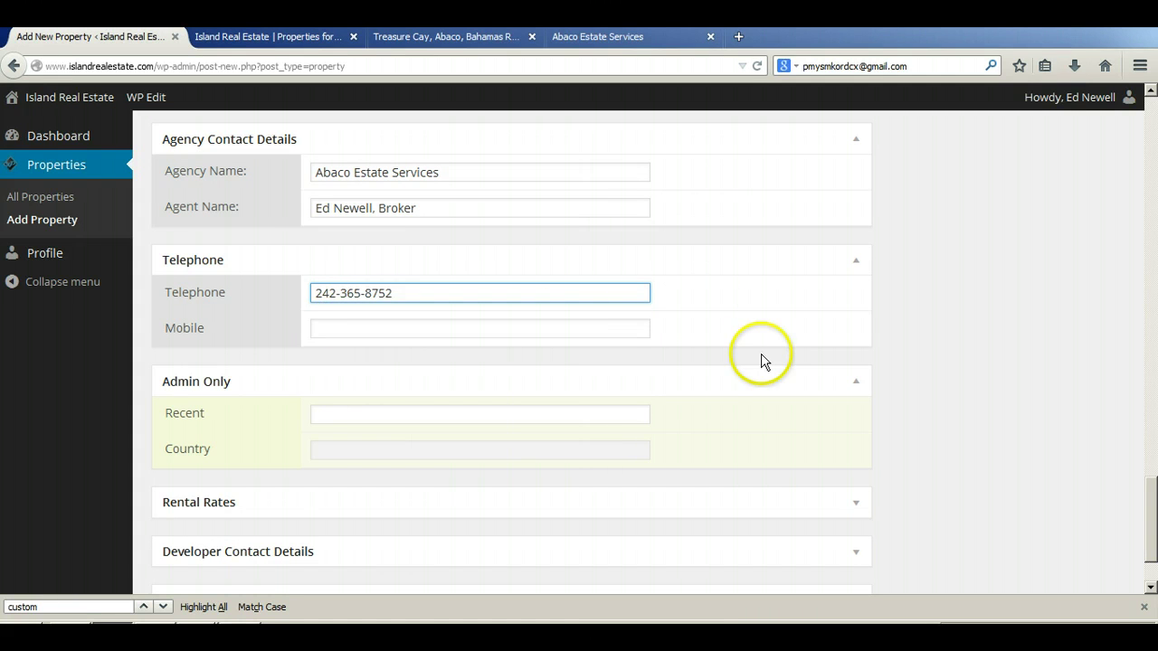
Scroll back up the editor to the Publish box
scroll(620, 378, "down", 2)
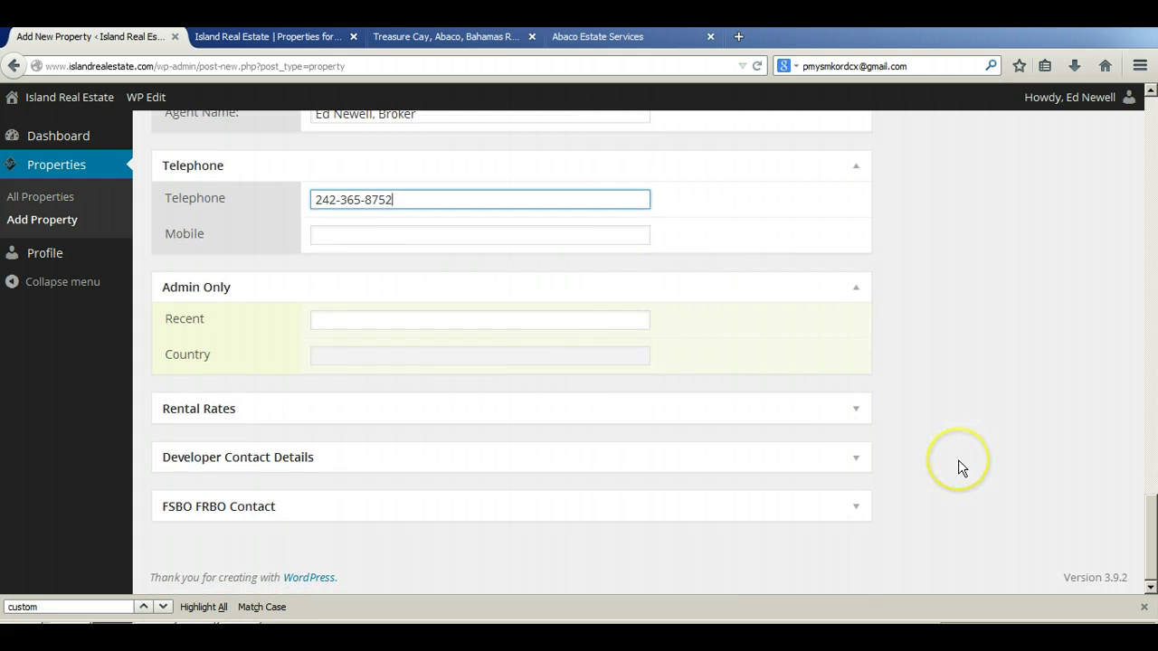
scroll(965, 418, "up", 4)
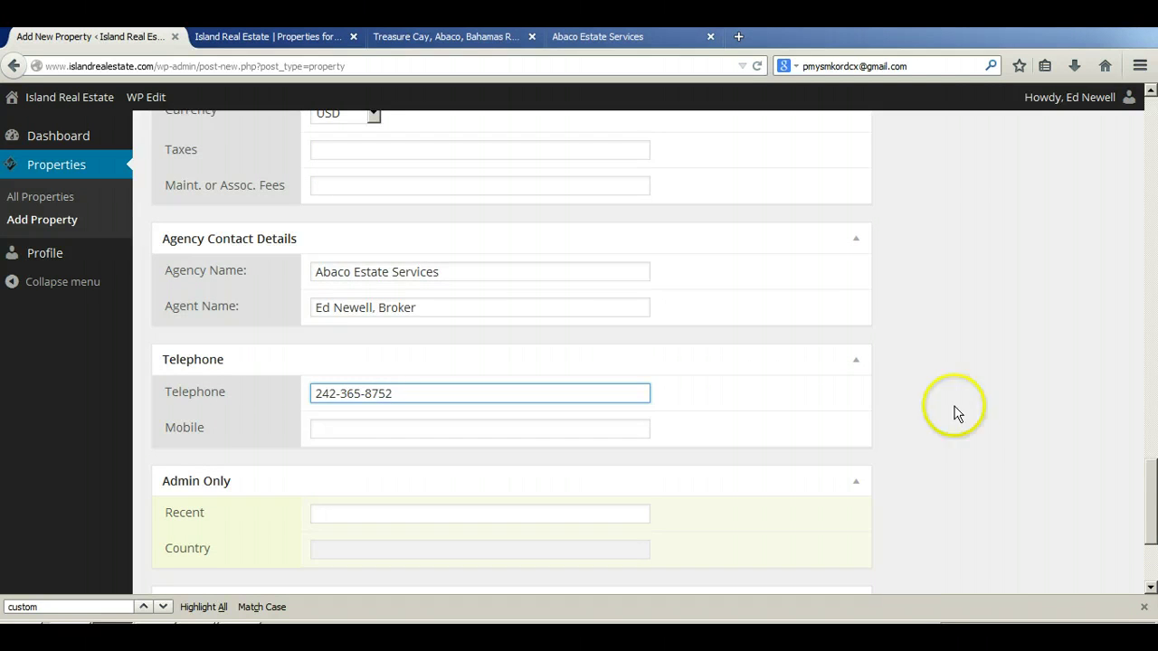
scroll(769, 367, "up", 2)
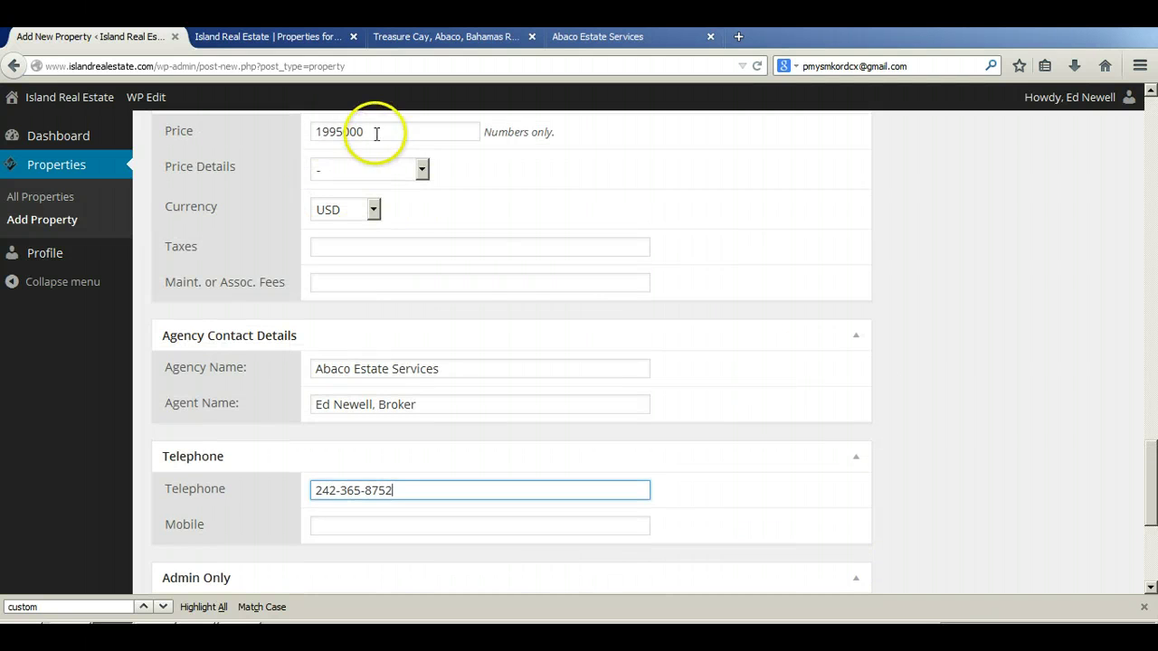
scroll(697, 339, "up", 2)
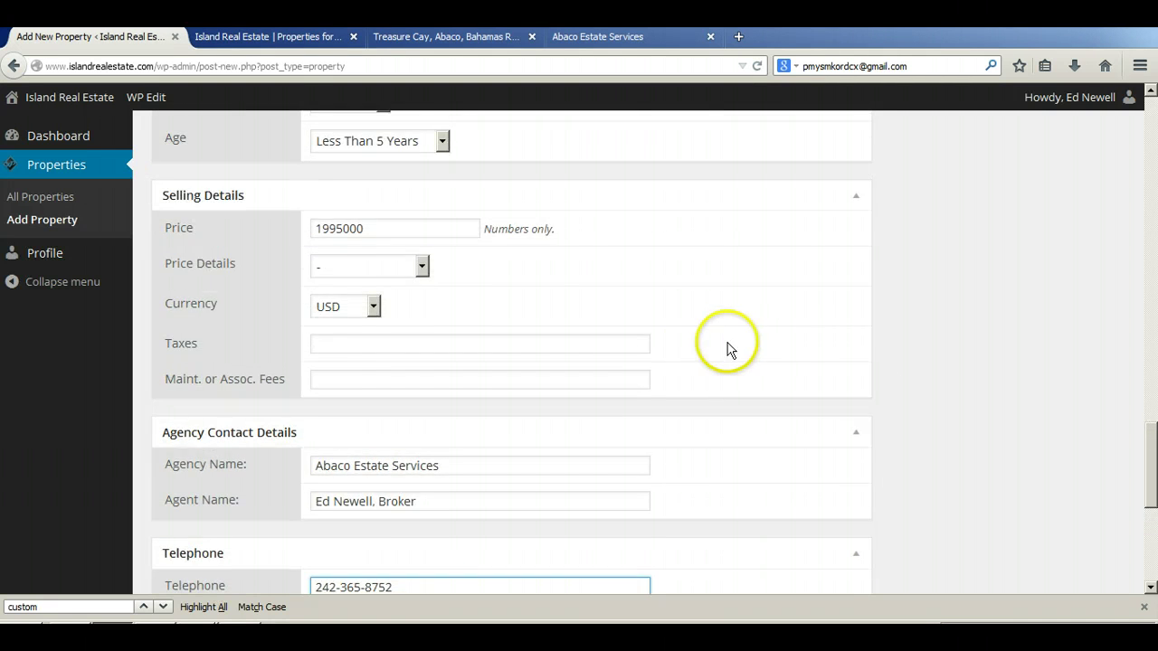
scroll(714, 340, "up", 4)
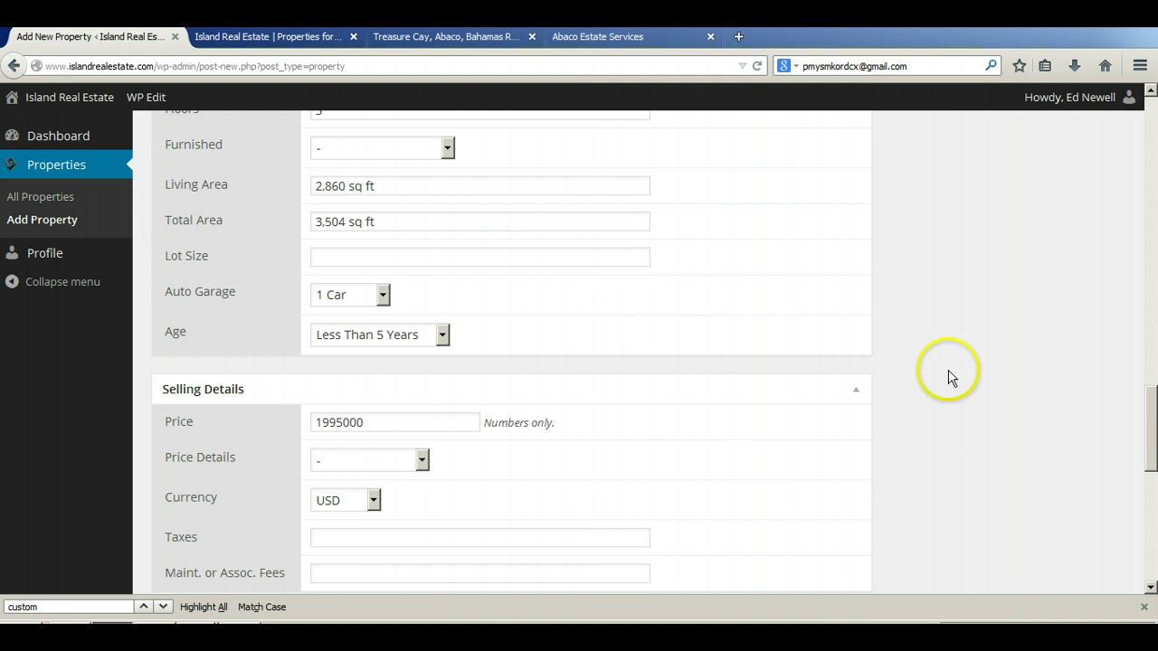
scroll(990, 365, "up", 20)
scroll(925, 413, "up", 5)
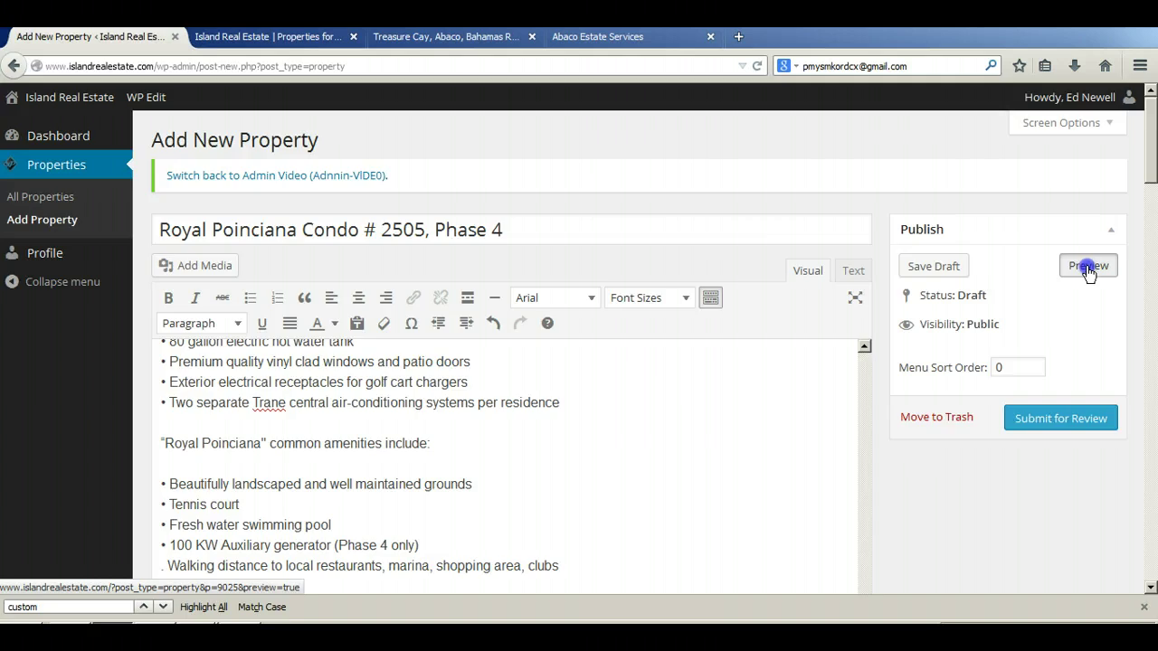
Preview the draft listing and scroll through its photo, description and details table
left_click(1087, 265)
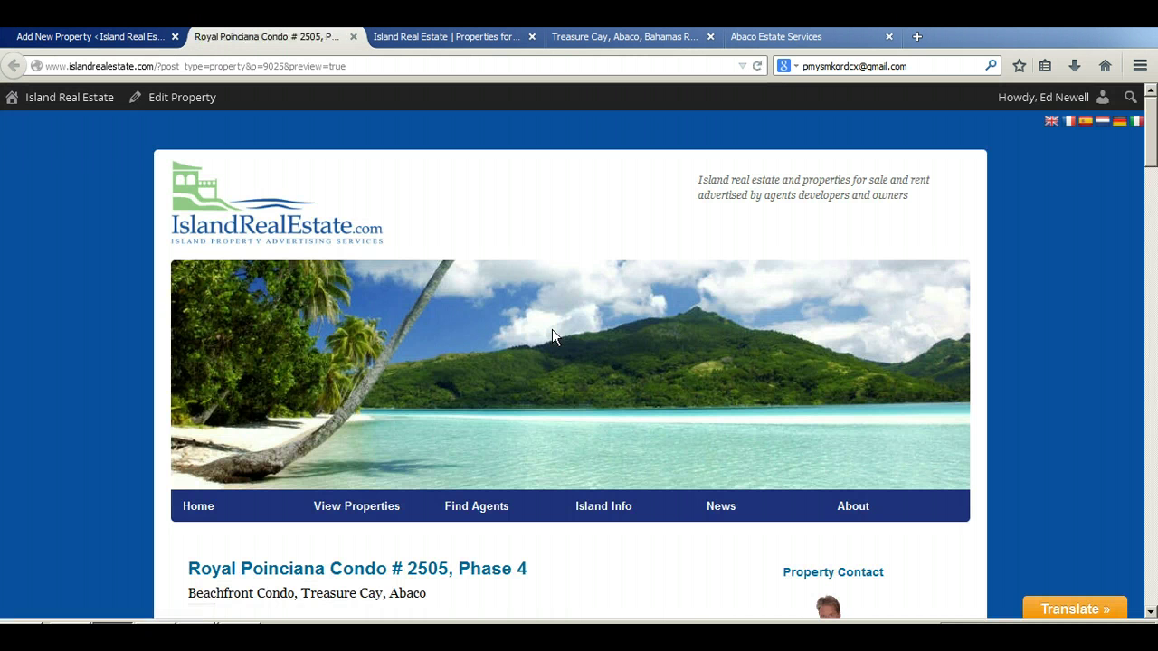
scroll(552, 329, "down", 10)
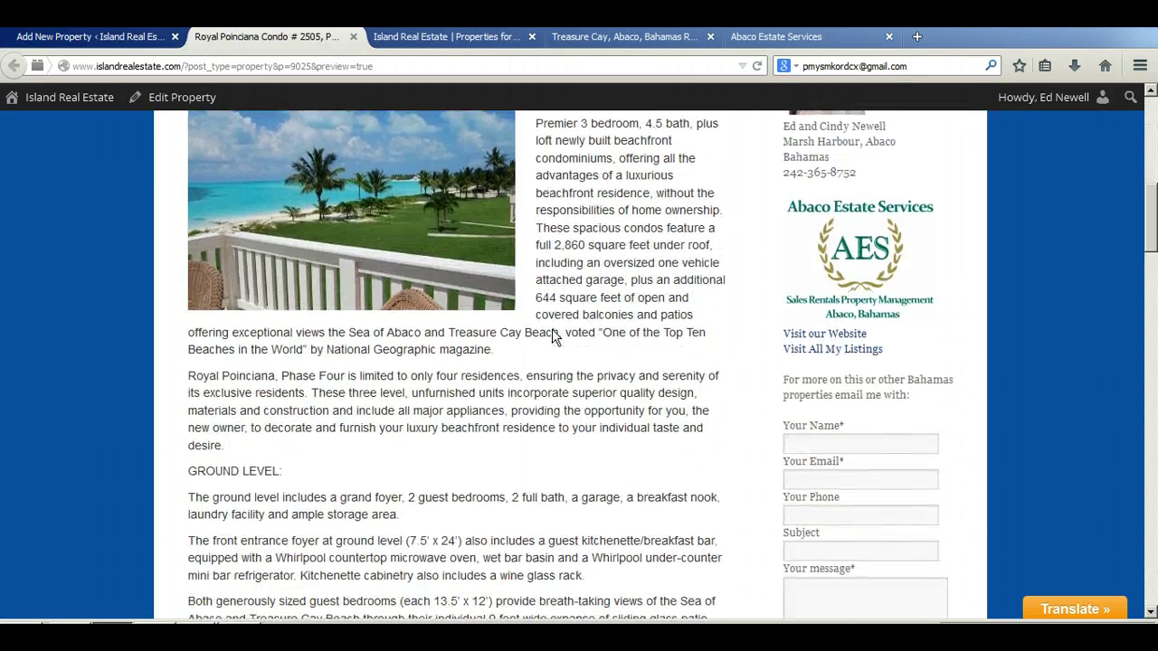
scroll(552, 335, "down", 7)
scroll(554, 329, "up", 10)
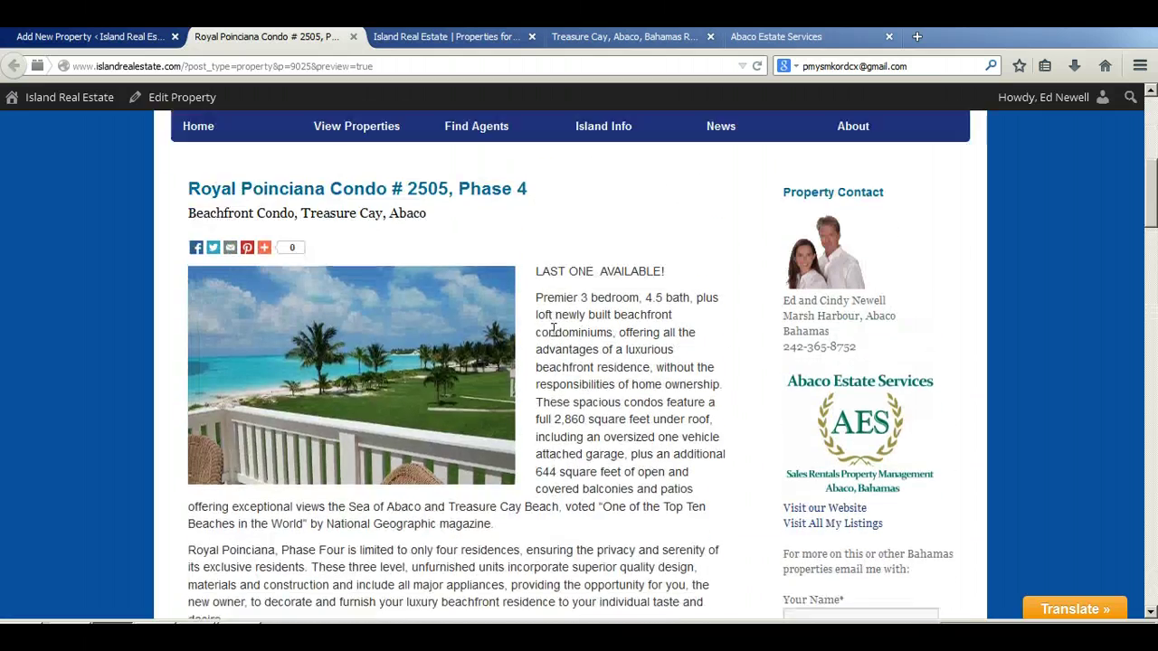
scroll(553, 330, "up", 1)
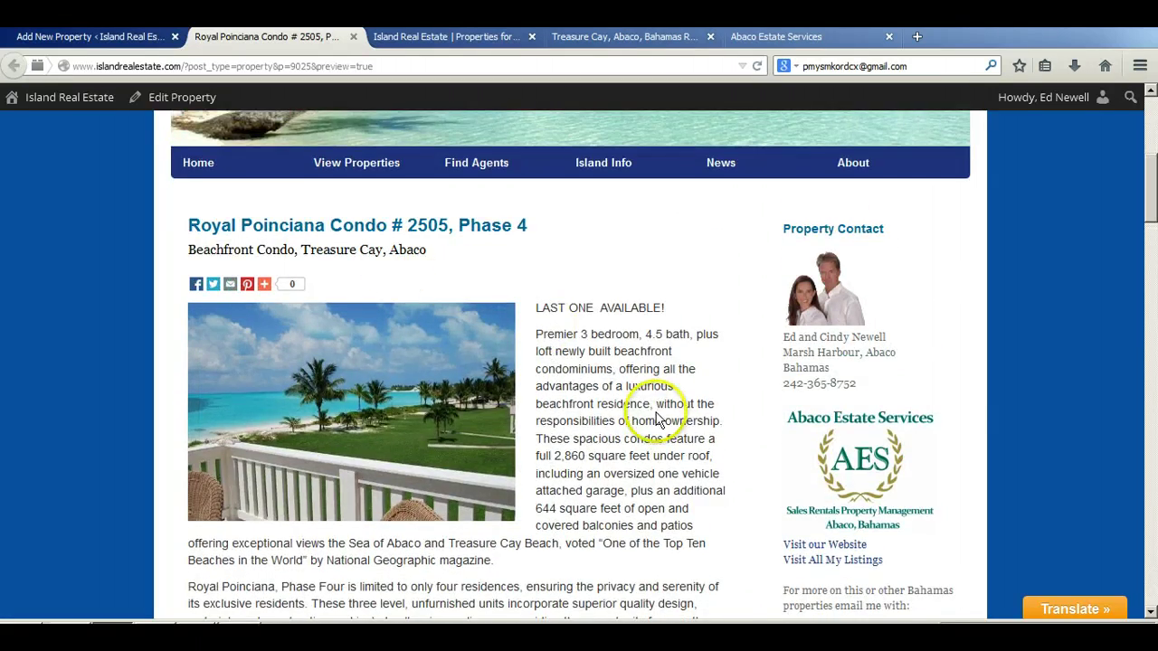
scroll(659, 409, "down", 5)
scroll(659, 409, "down", 12)
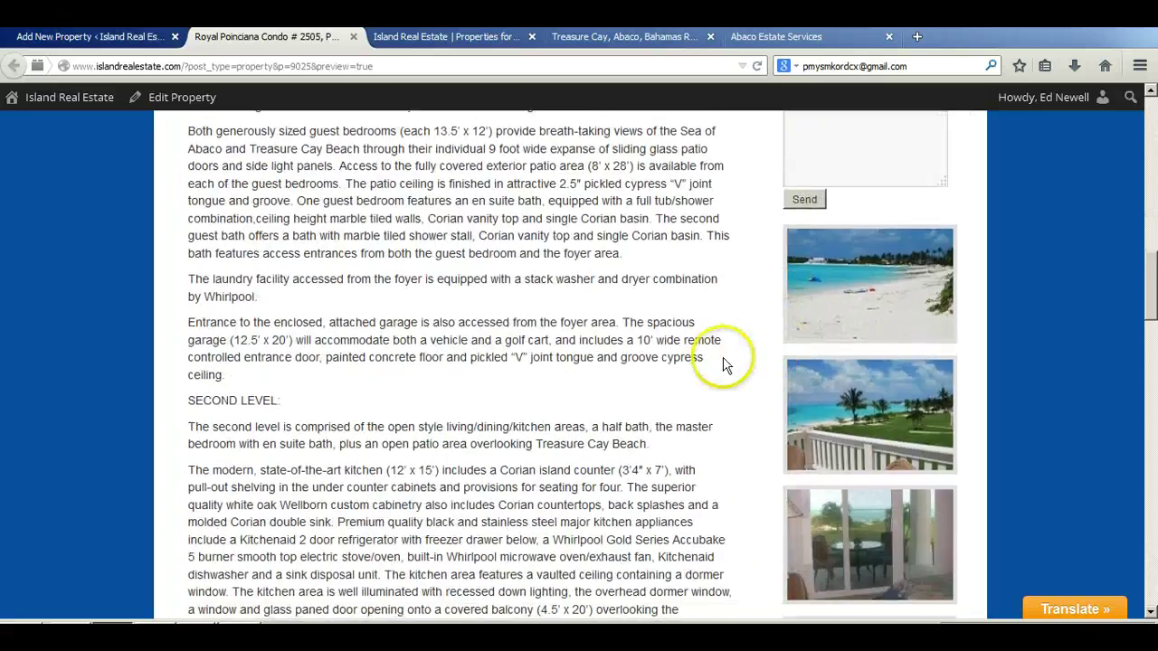
scroll(814, 362, "down", 20)
scroll(903, 384, "down", 20)
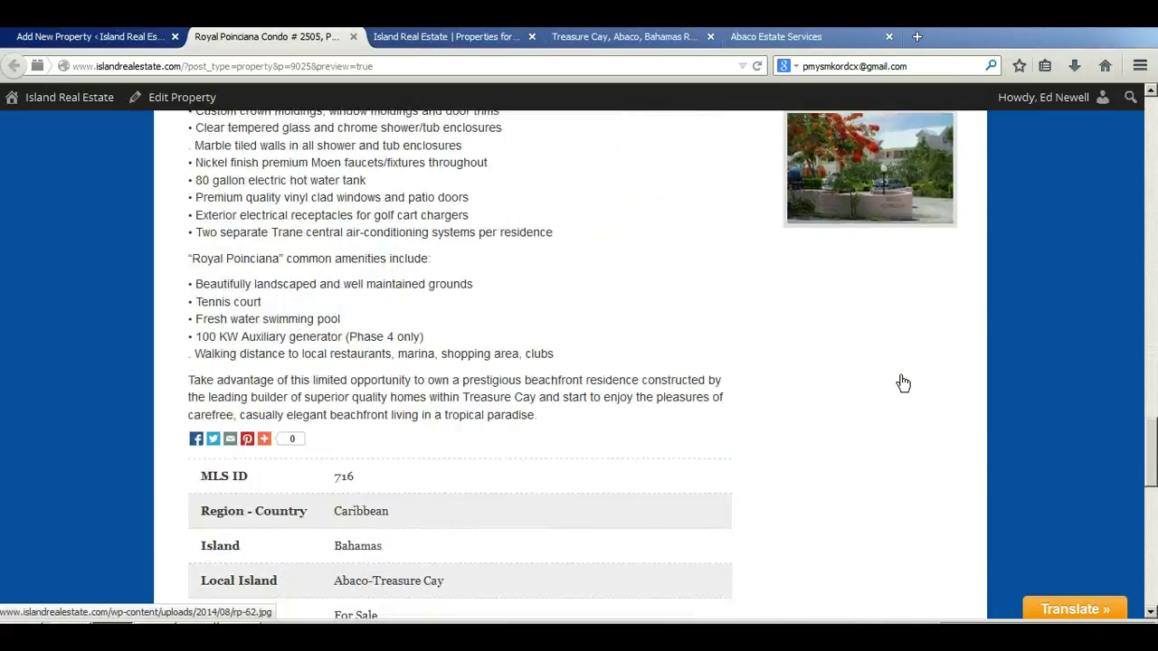
scroll(903, 383, "down", 2)
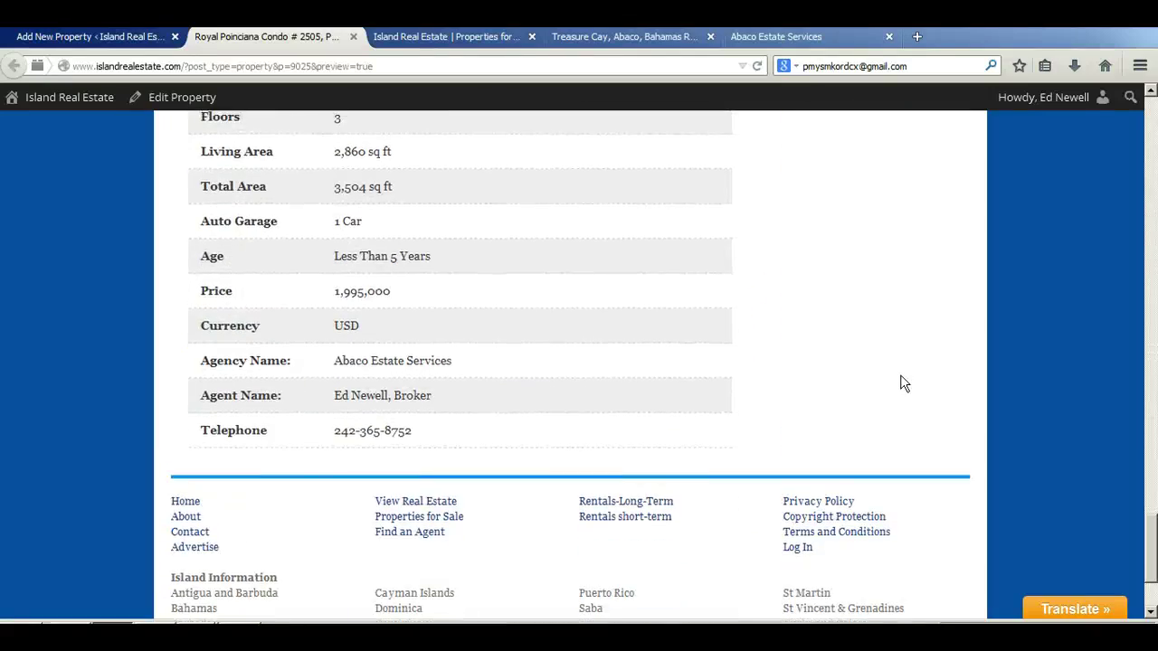
scroll(903, 384, "up", 20)
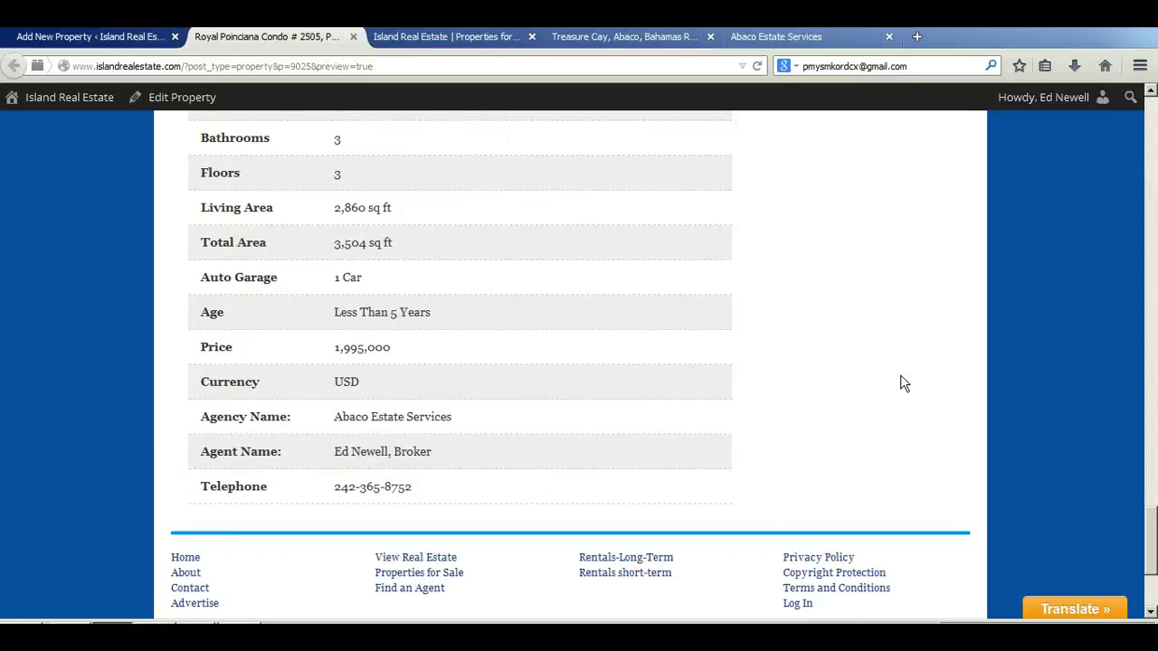
Back in the editor, enable manual entry of the map coordinates
left_click(91, 37)
scroll(990, 378, "down", 20)
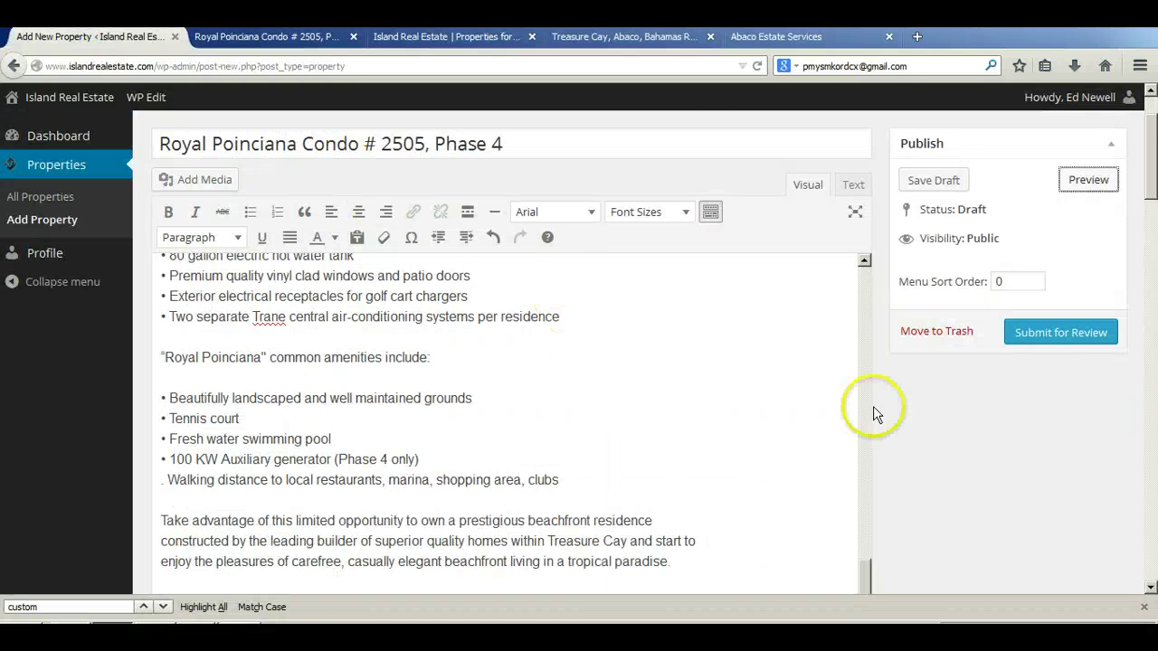
scroll(638, 369, "down", 9)
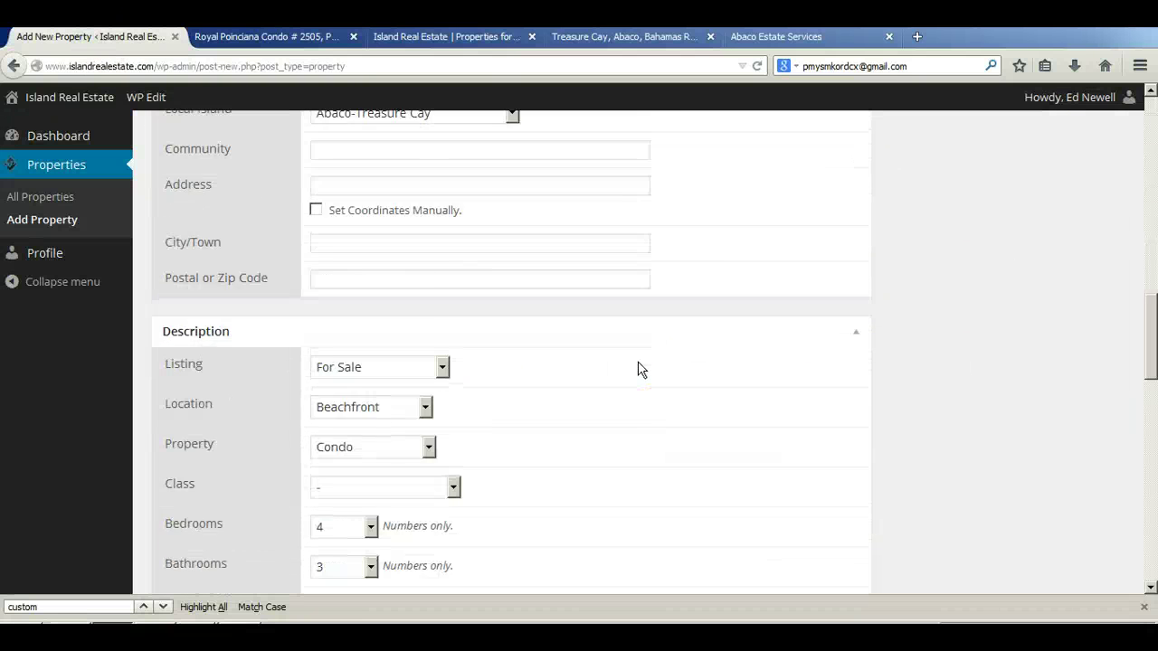
scroll(638, 370, "up", 2)
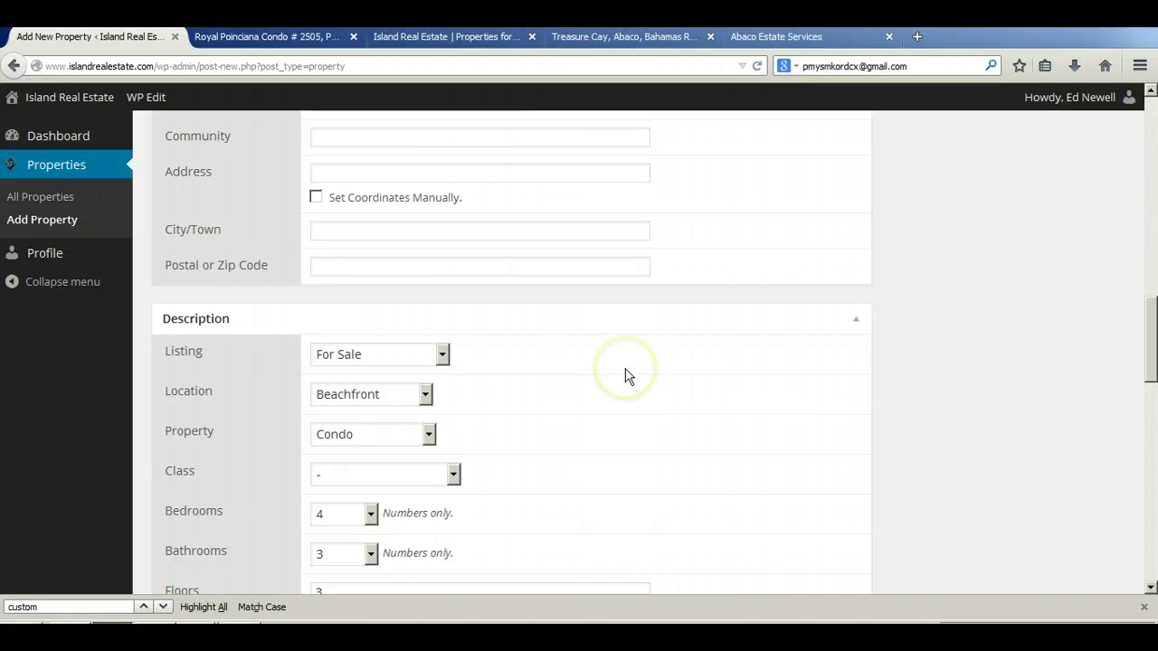
scroll(628, 376, "up", 3)
left_click(316, 485)
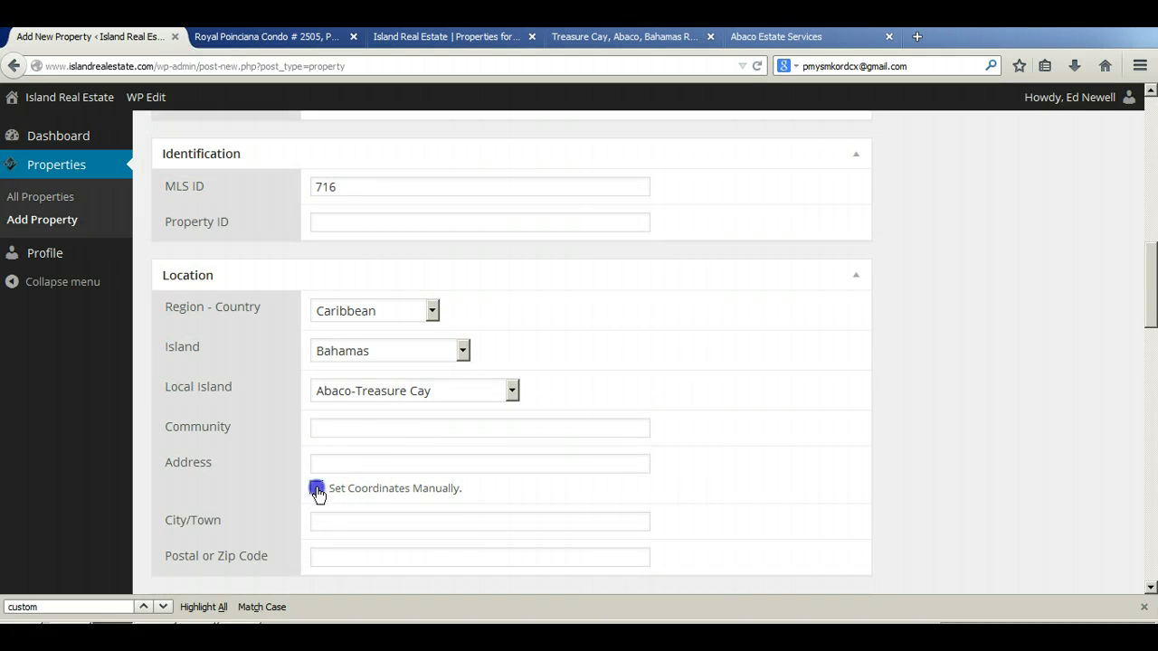
scroll(604, 455, "down", 1)
scroll(604, 455, "down", 1)
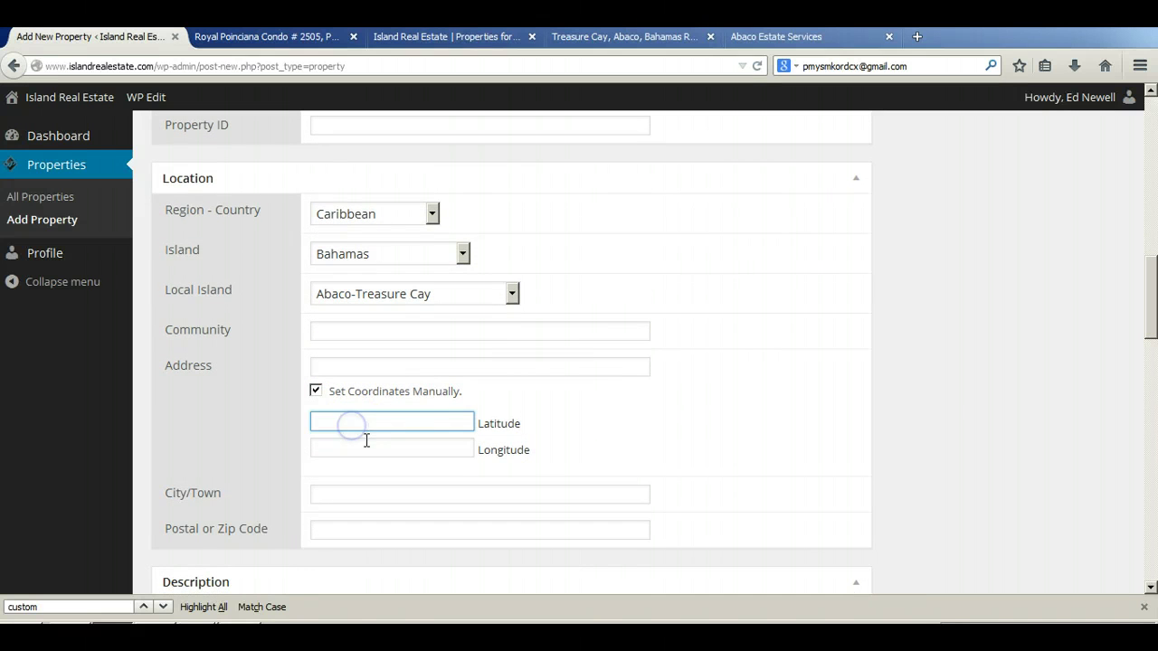
Move -77.27357 into Longitude, leaving 26.677156 as Latitude, and save the draft
left_click_drag(382, 422, 491, 421)
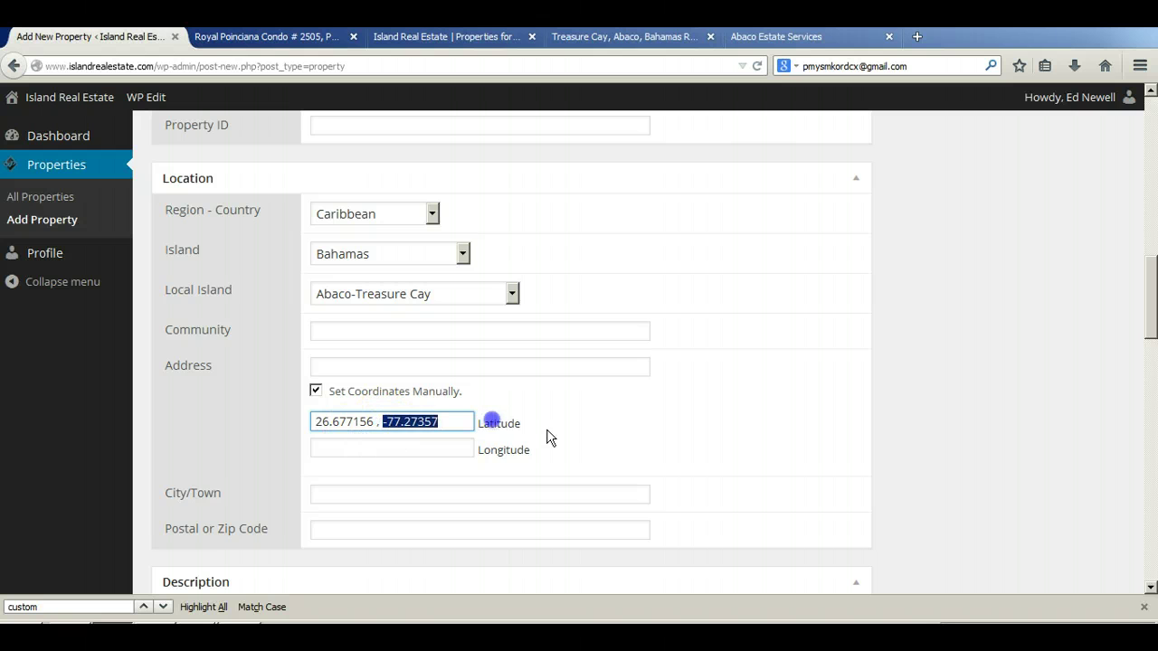
key("ctrl+x")
left_click(339, 444)
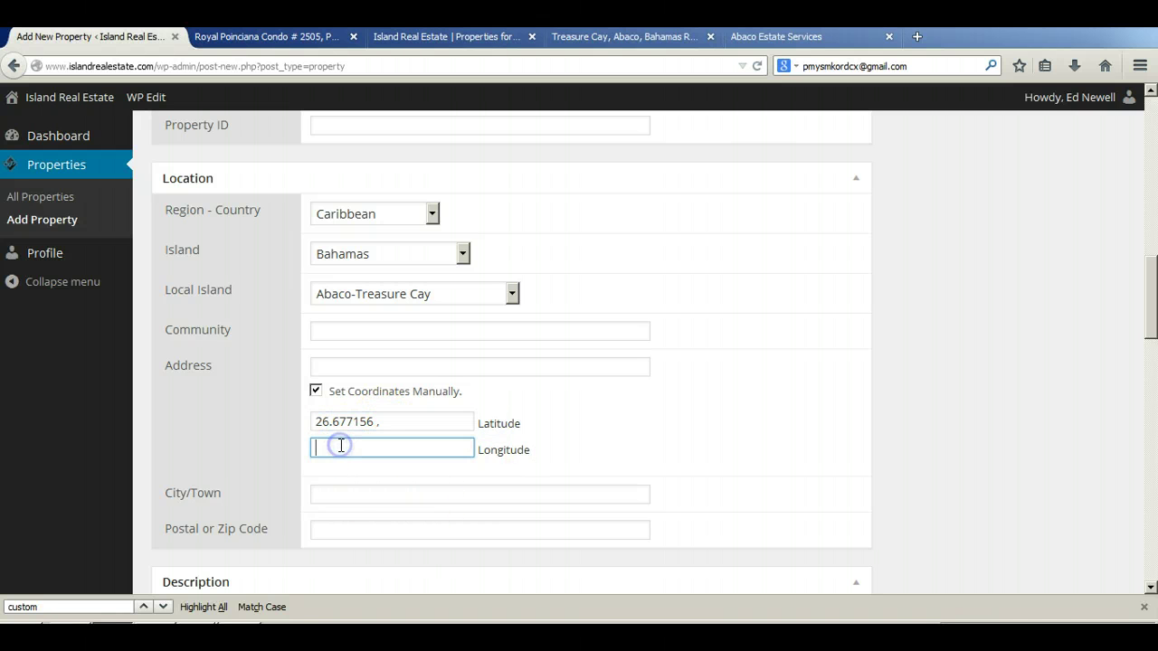
key("ctrl+v")
left_click(406, 426)
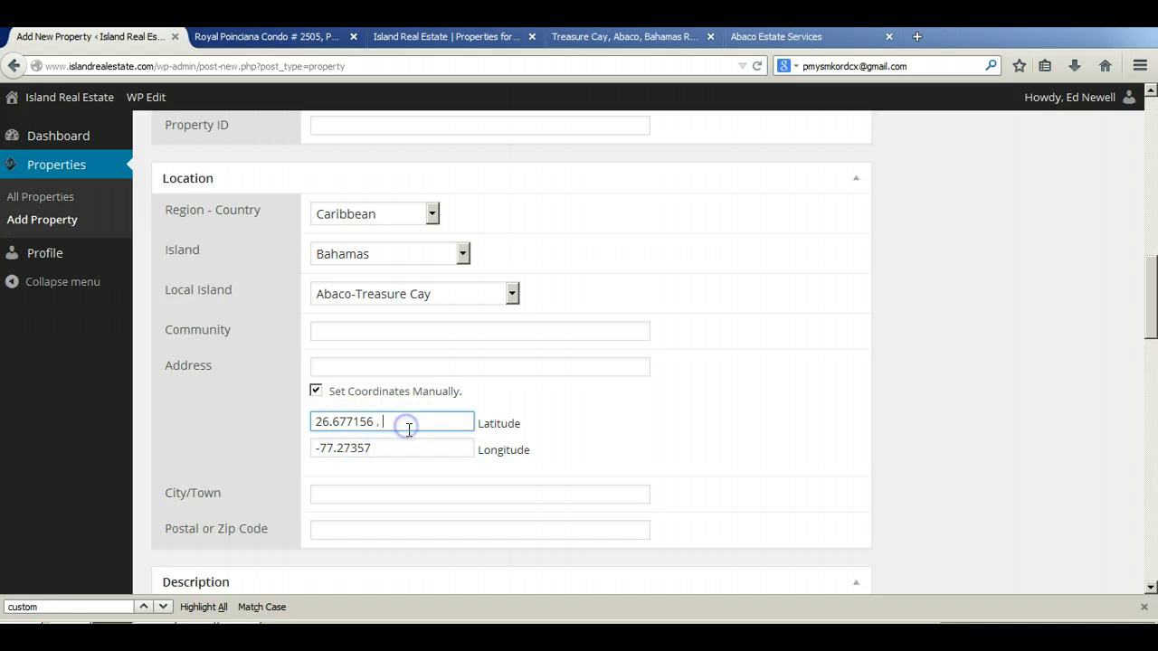
left_click(313, 449)
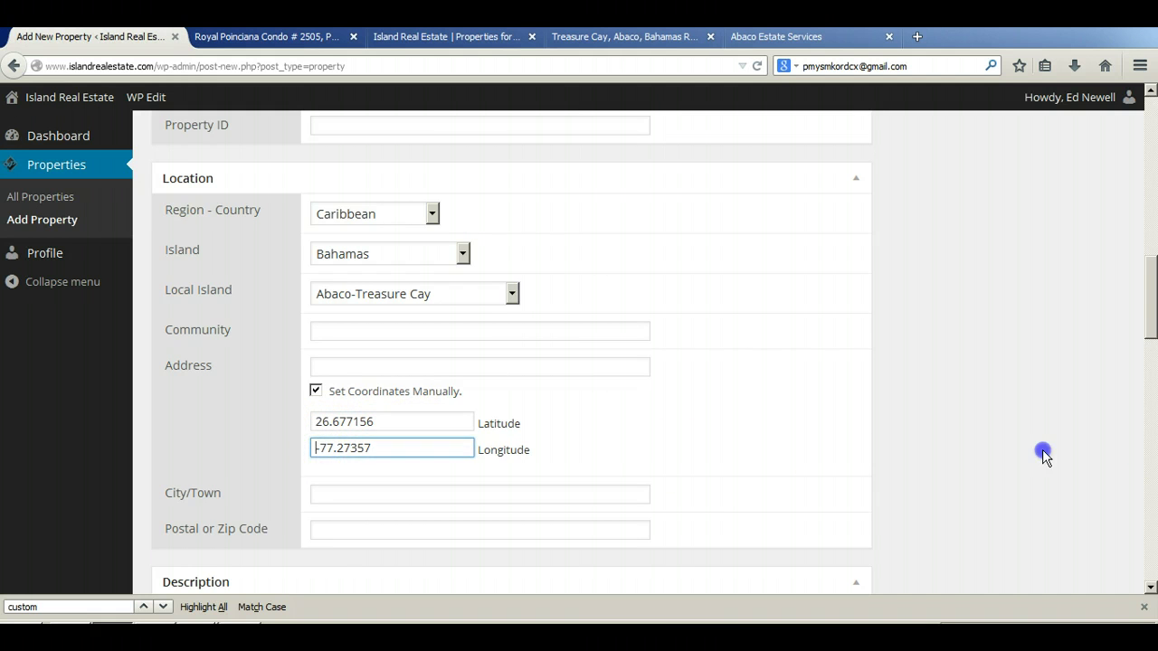
scroll(1043, 449, "up", 15)
left_click(930, 266)
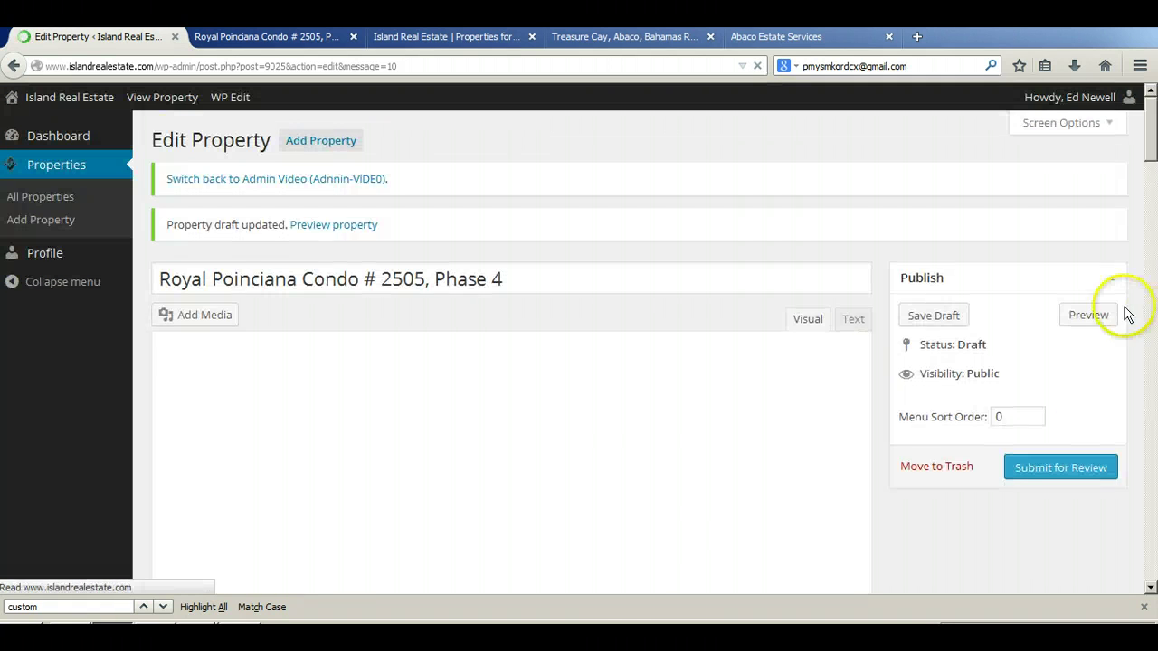
Preview the saved draft and scroll through its details and map marker
left_click(1075, 314)
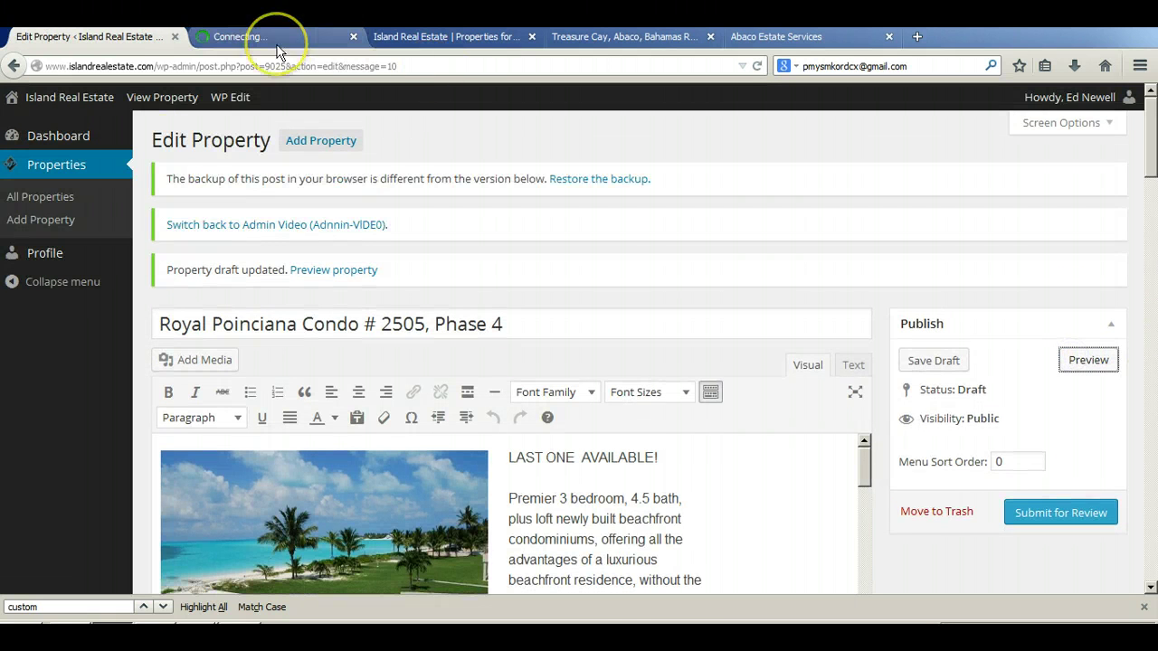
left_click(286, 40)
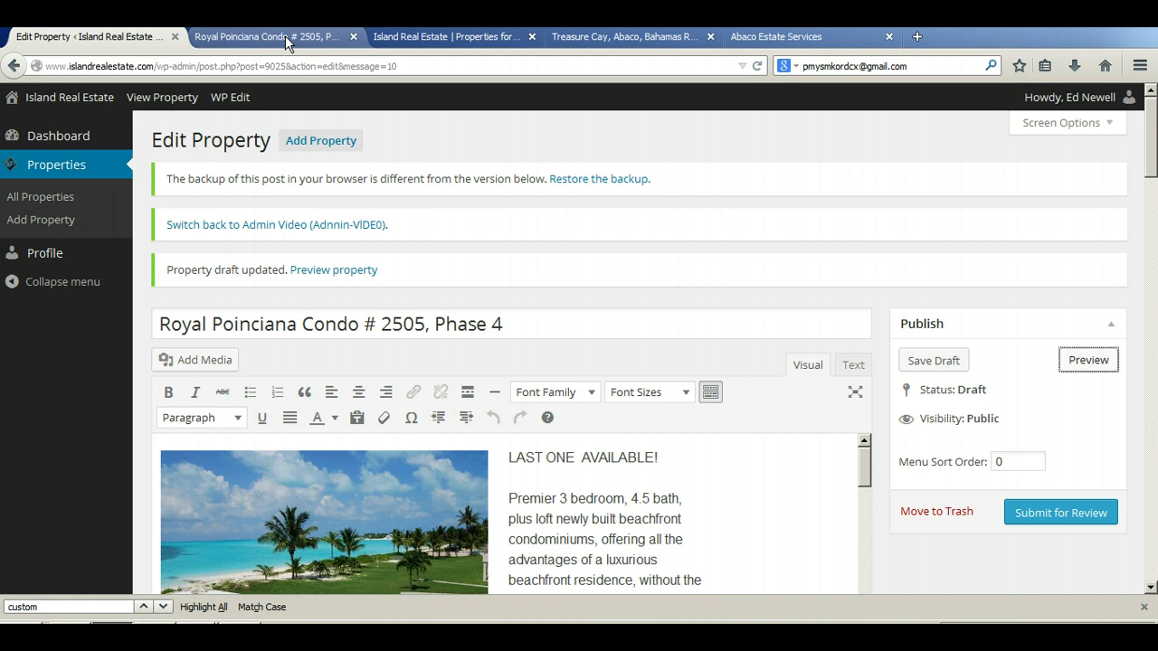
left_click(285, 35)
scroll(607, 413, "down", 5)
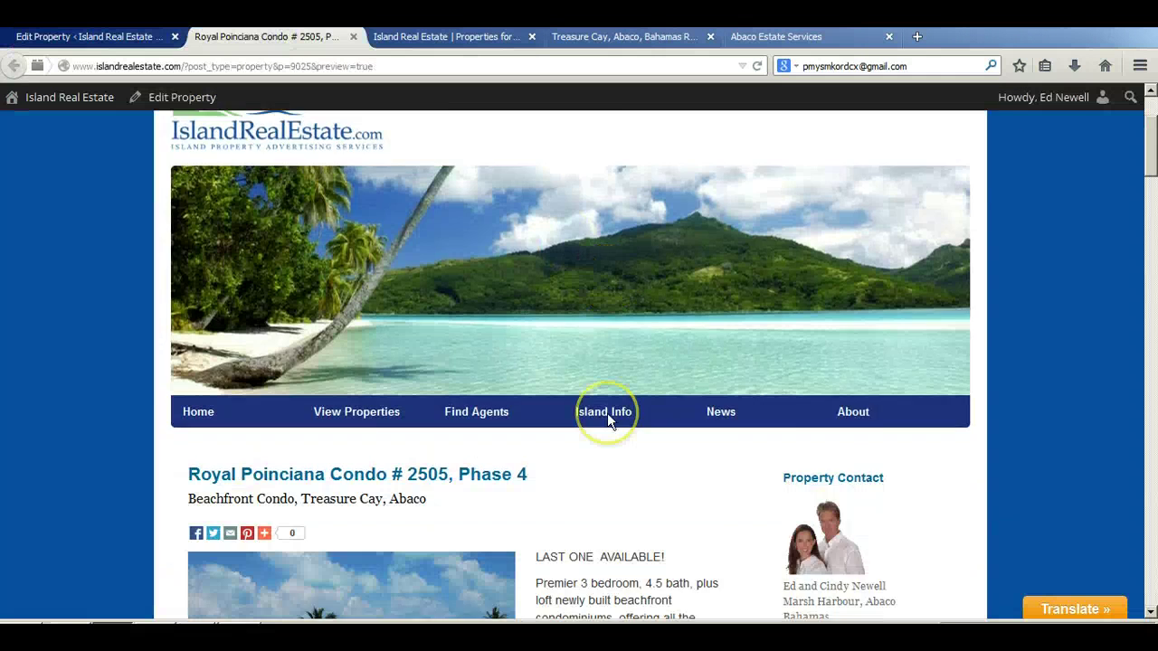
scroll(607, 421, "down", 15)
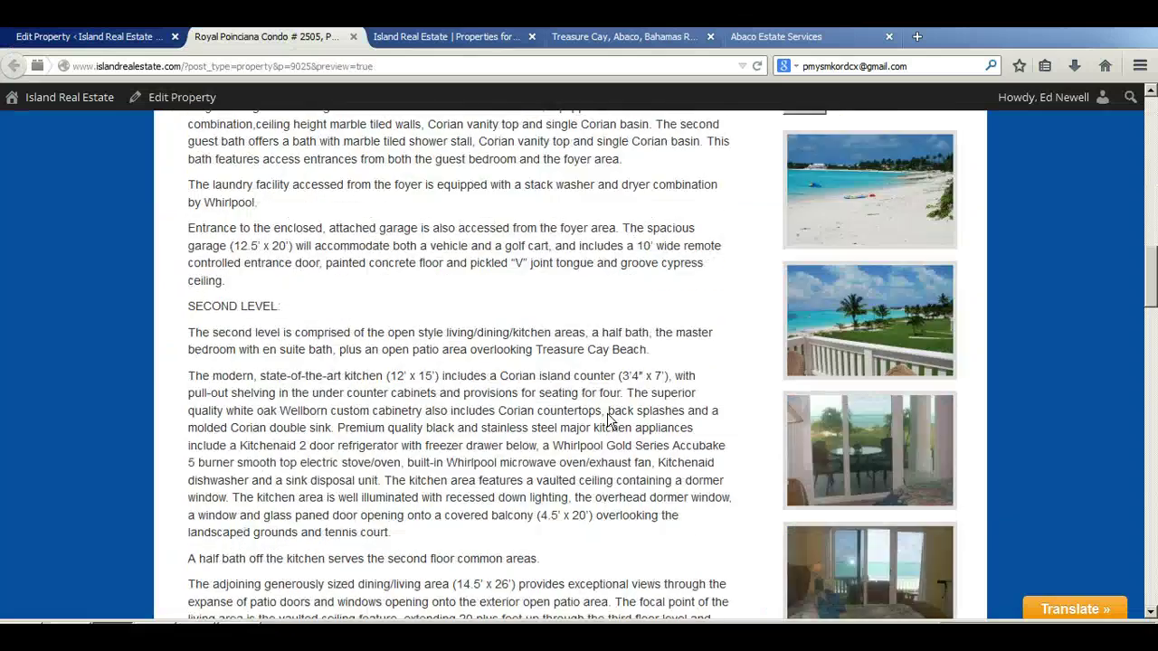
left_click(645, 401)
scroll(685, 392, "down", 15)
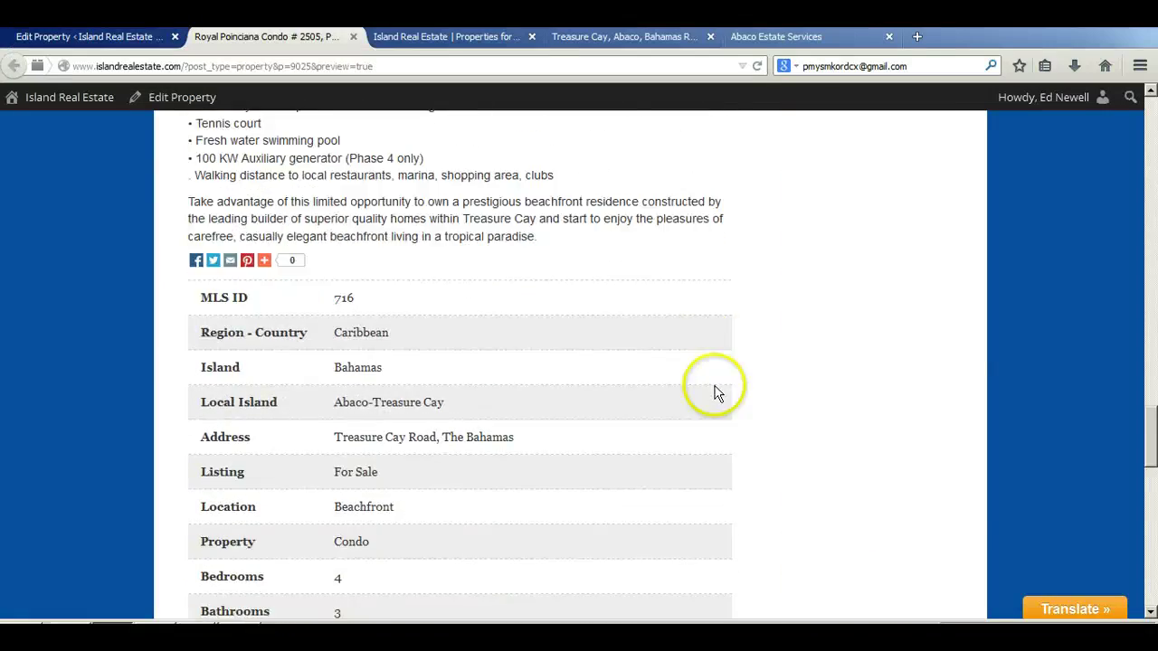
scroll(740, 385, "down", 10)
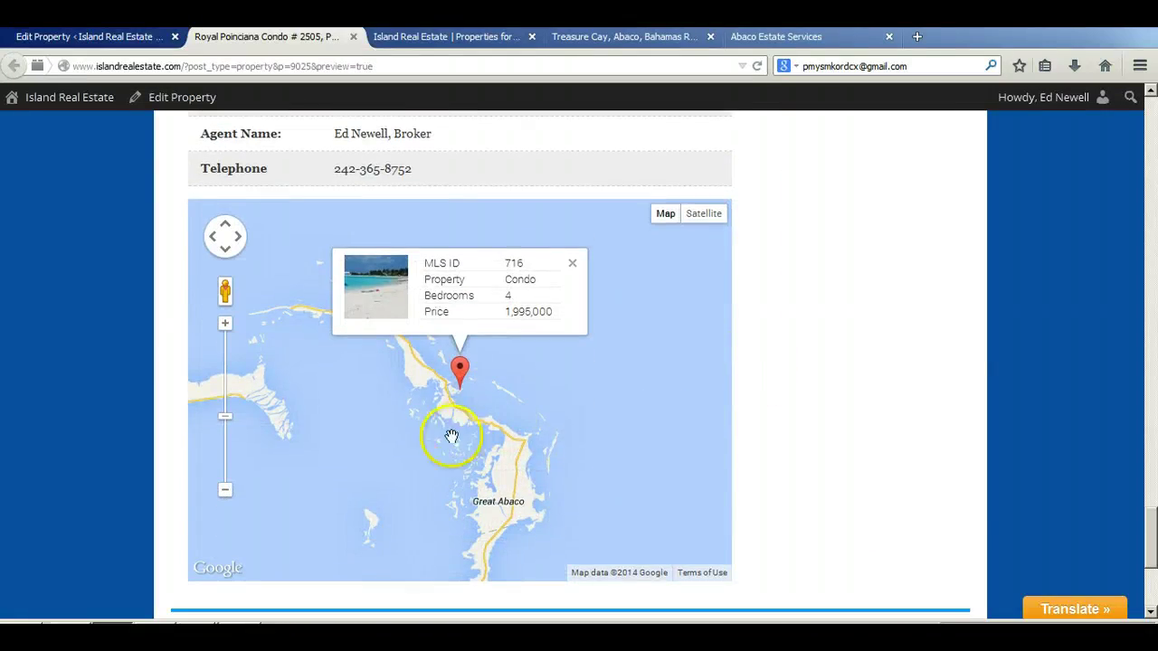
scroll(450, 417, "up", 2)
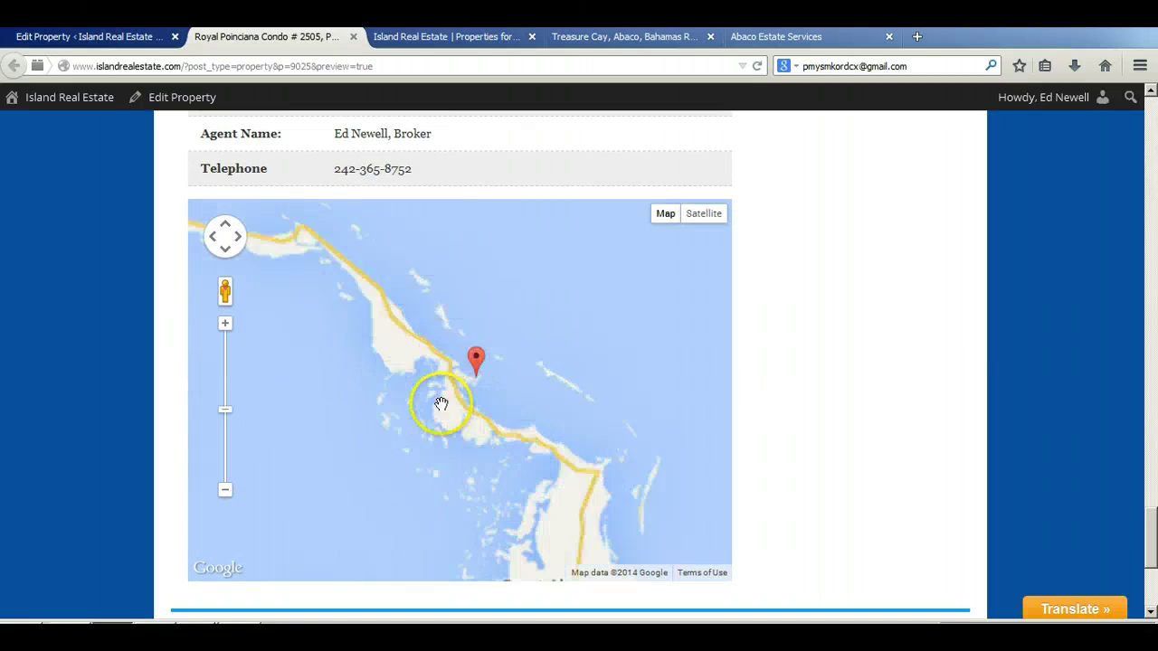
scroll(508, 355, "up", 1)
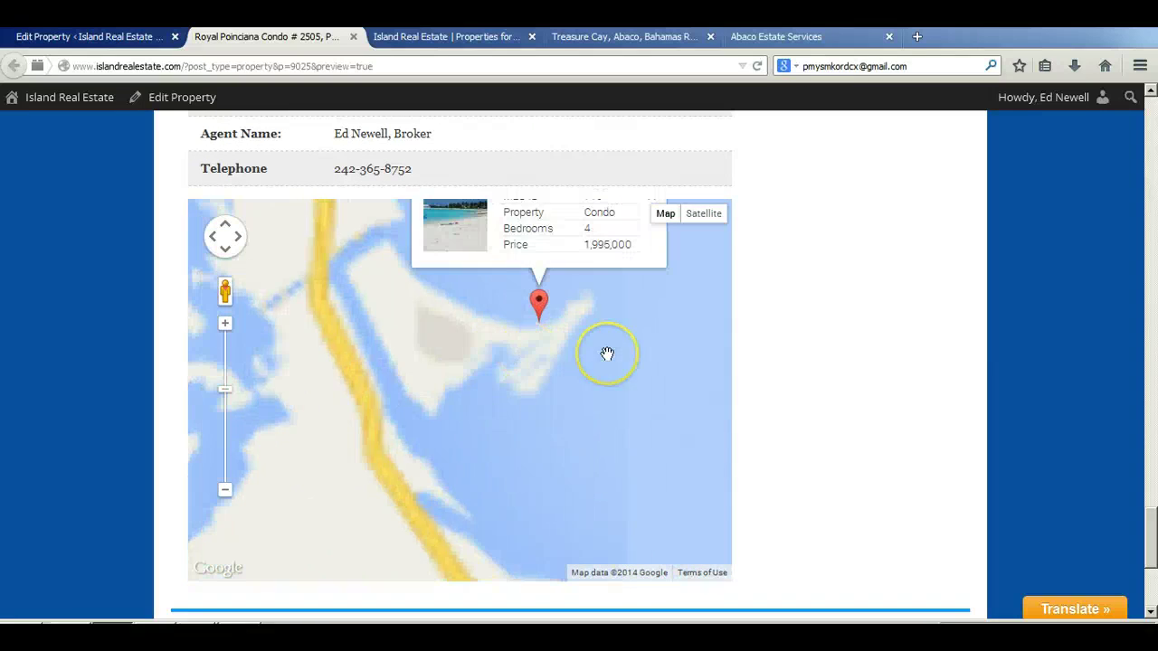
scroll(872, 362, "up", 15)
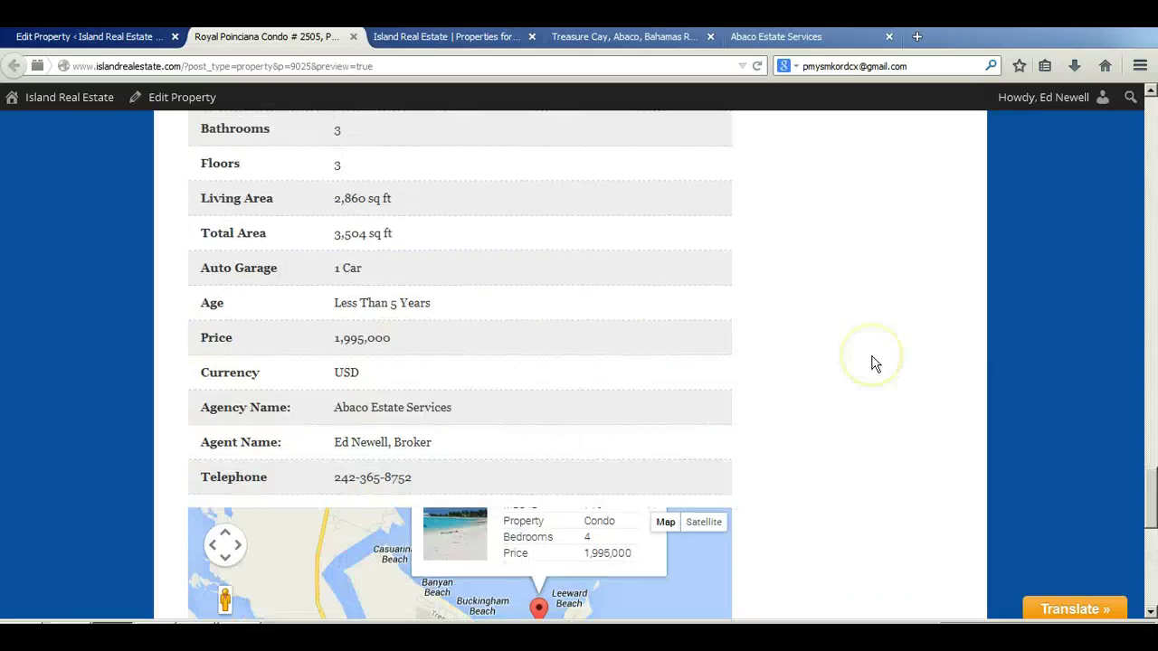
scroll(873, 362, "up", 10)
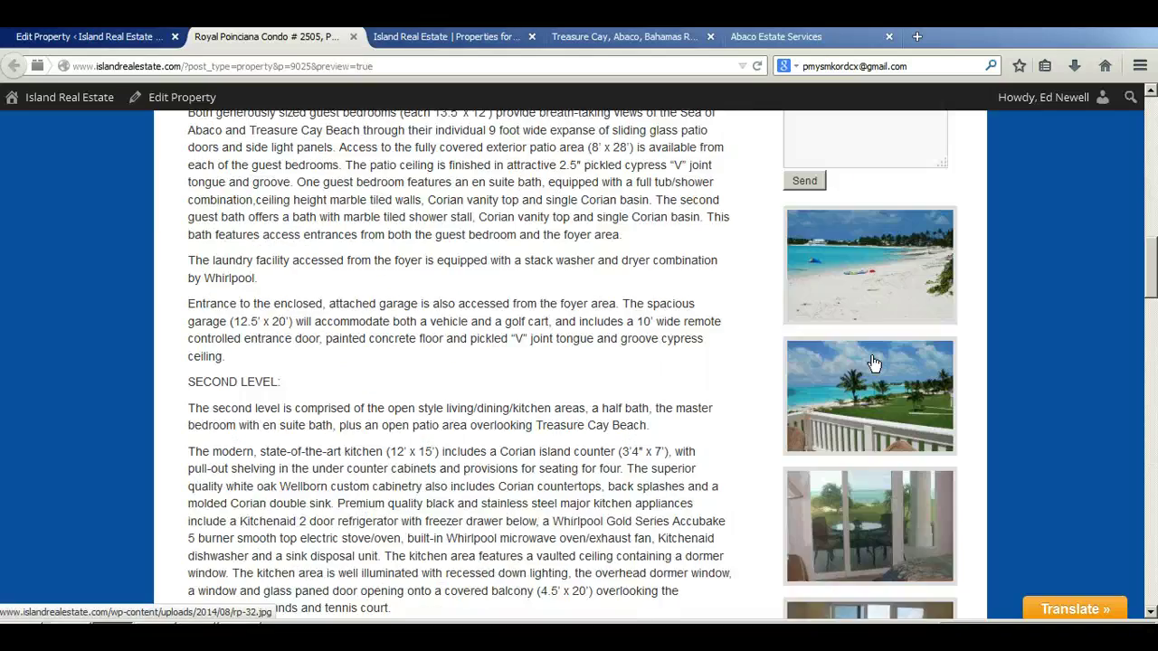
scroll(873, 361, "up", 3)
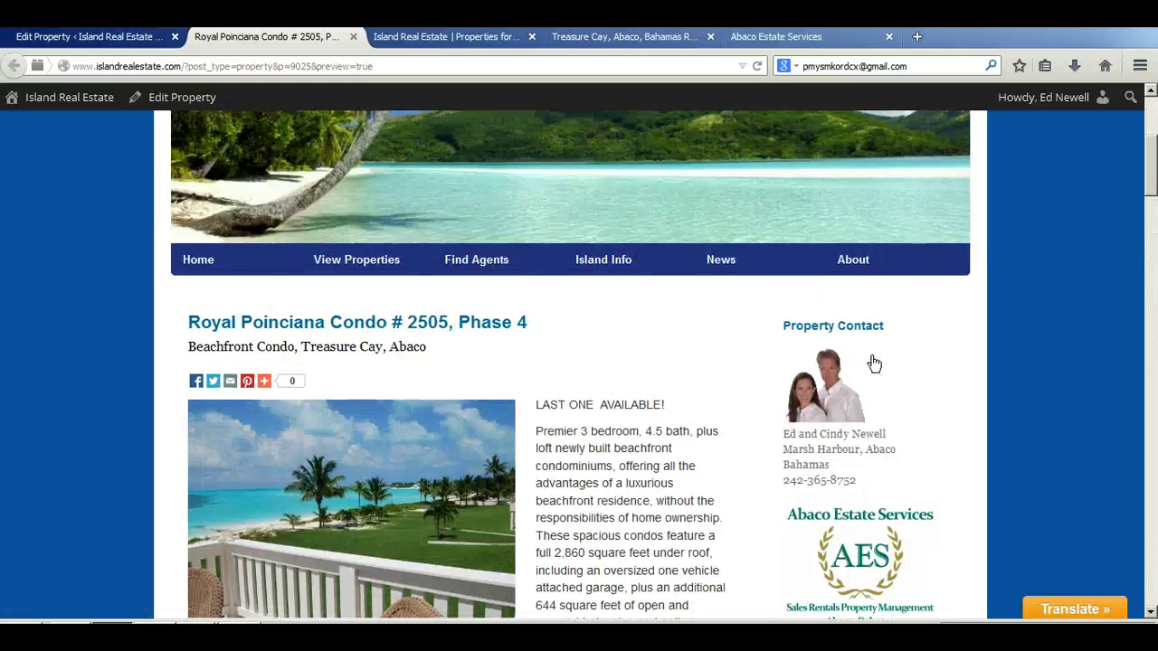
scroll(873, 362, "down", 7)
scroll(818, 459, "down", 3)
scroll(866, 425, "up", 2)
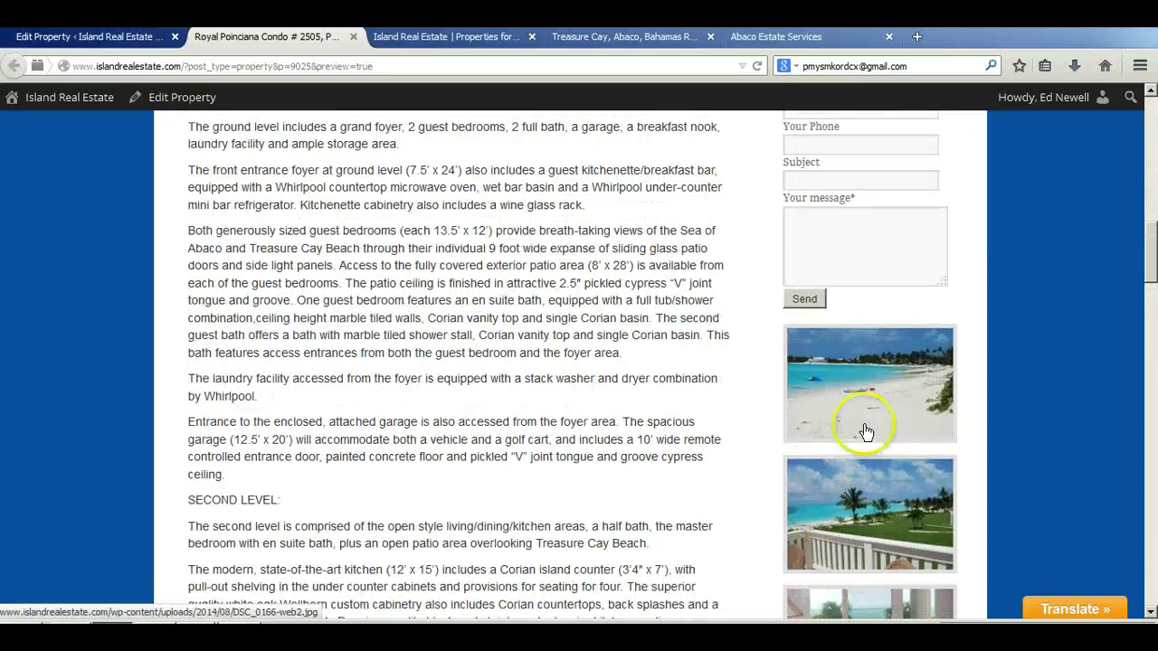
Browse the listing photos in the enlarged gallery view, then close it
left_click(867, 398)
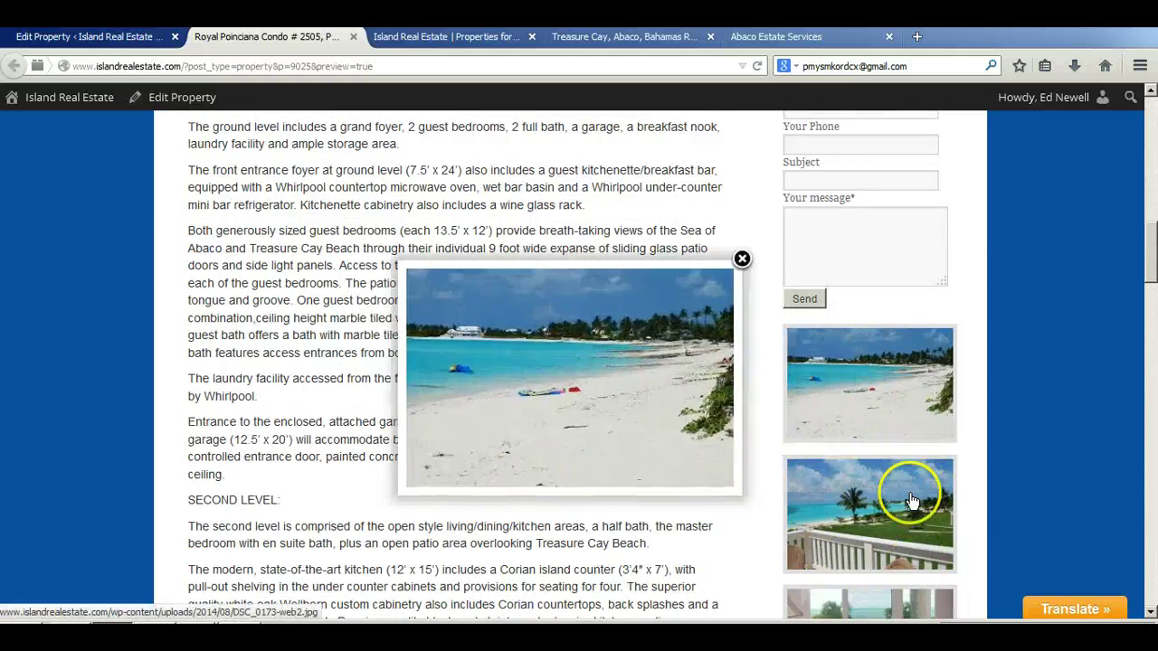
left_click(912, 501)
left_click(750, 375)
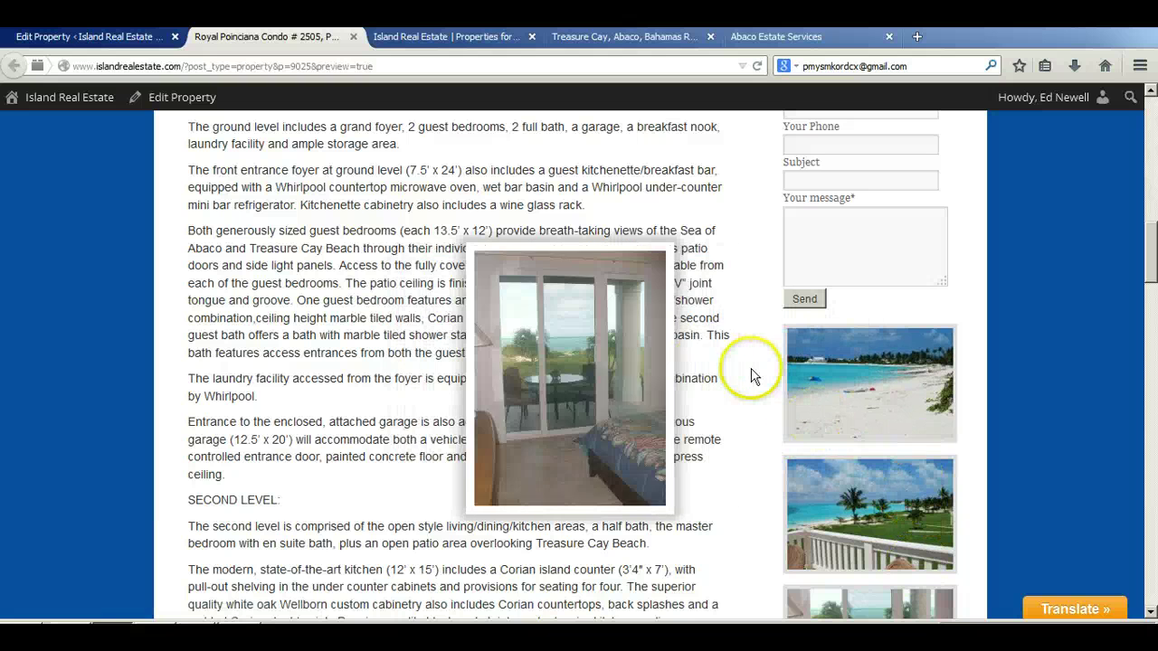
left_click(750, 374)
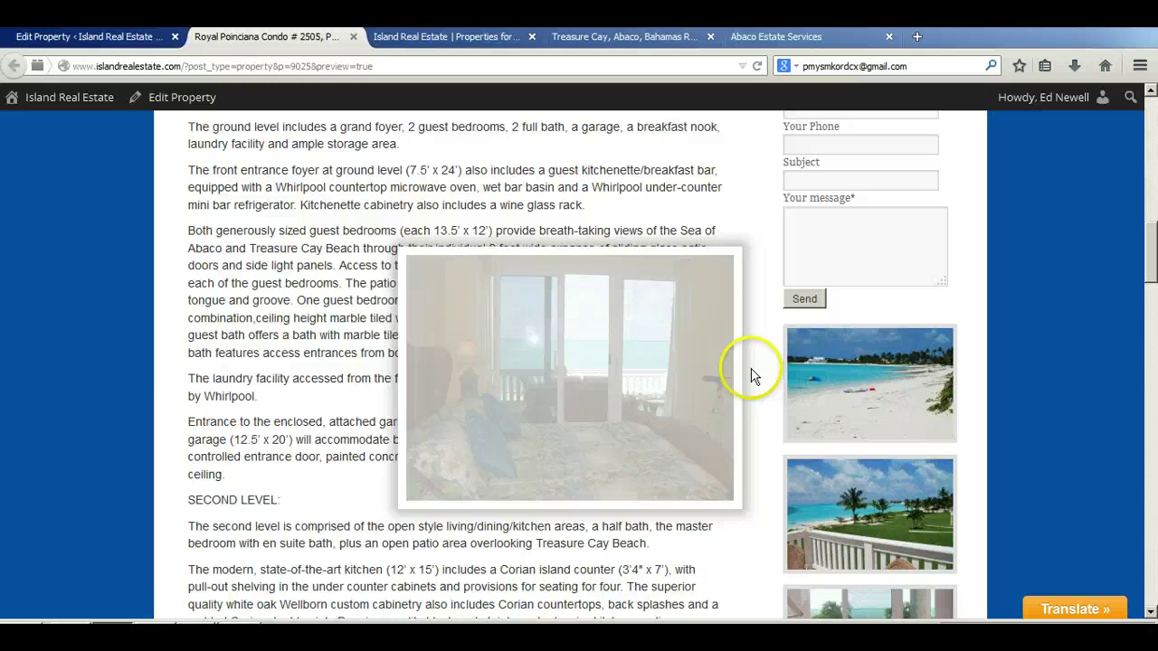
left_click(750, 374)
left_click(742, 246)
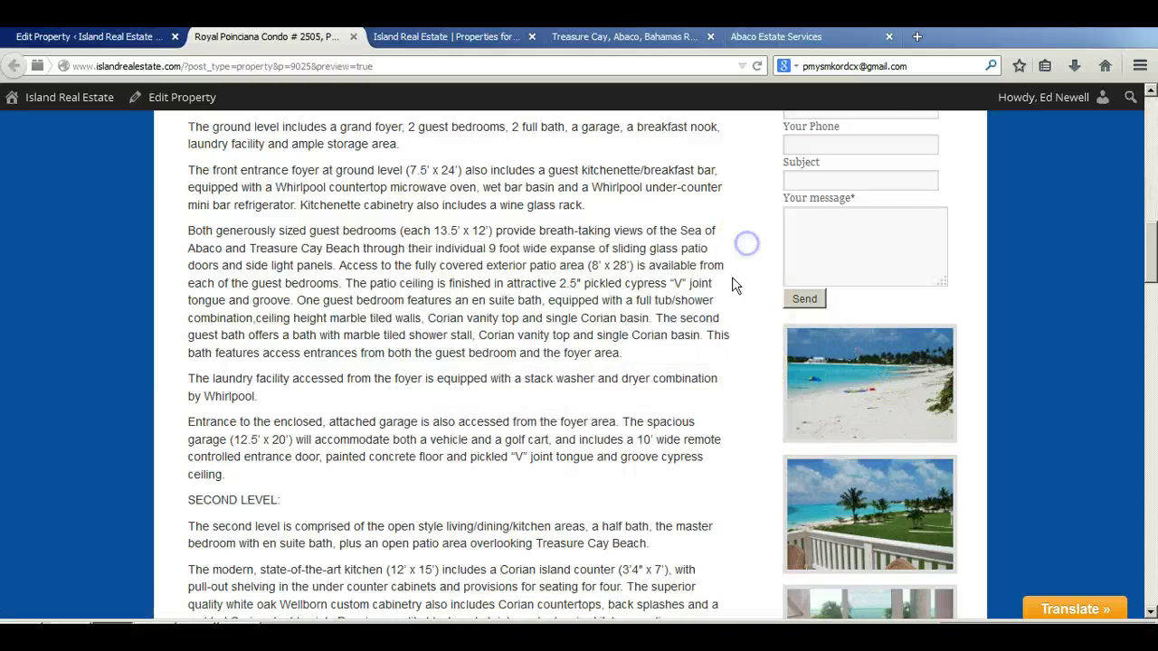
scroll(724, 284, "up", 10)
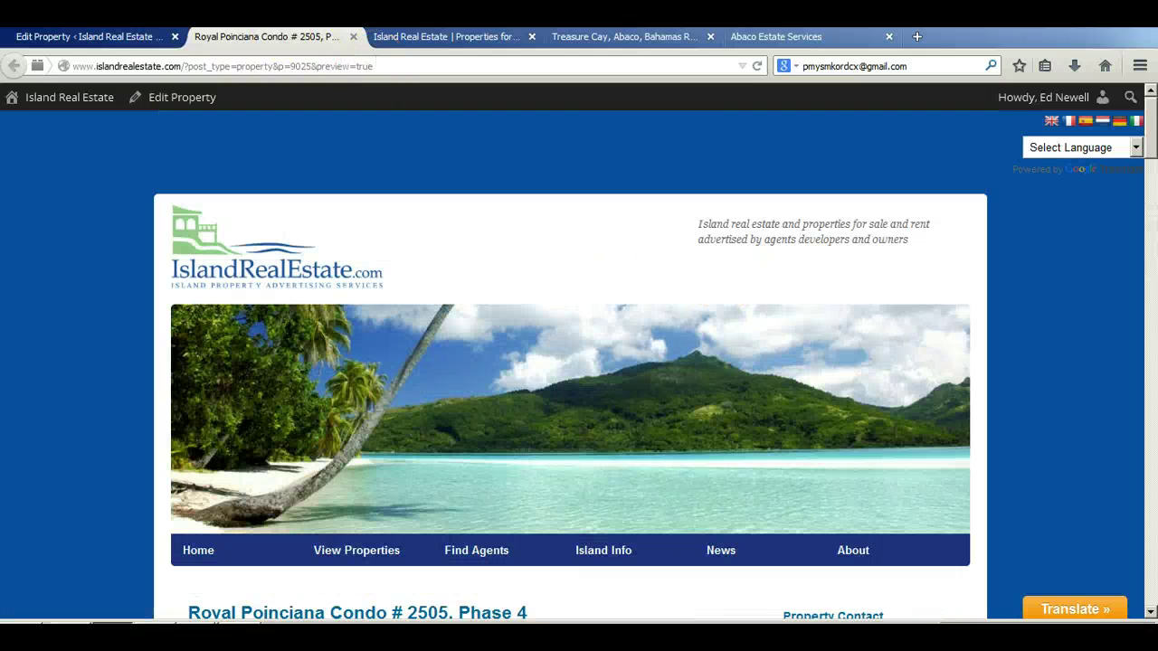
Close the preview and submit the Royal Poinciana Condo listing for review
left_click(353, 36)
left_click(131, 36)
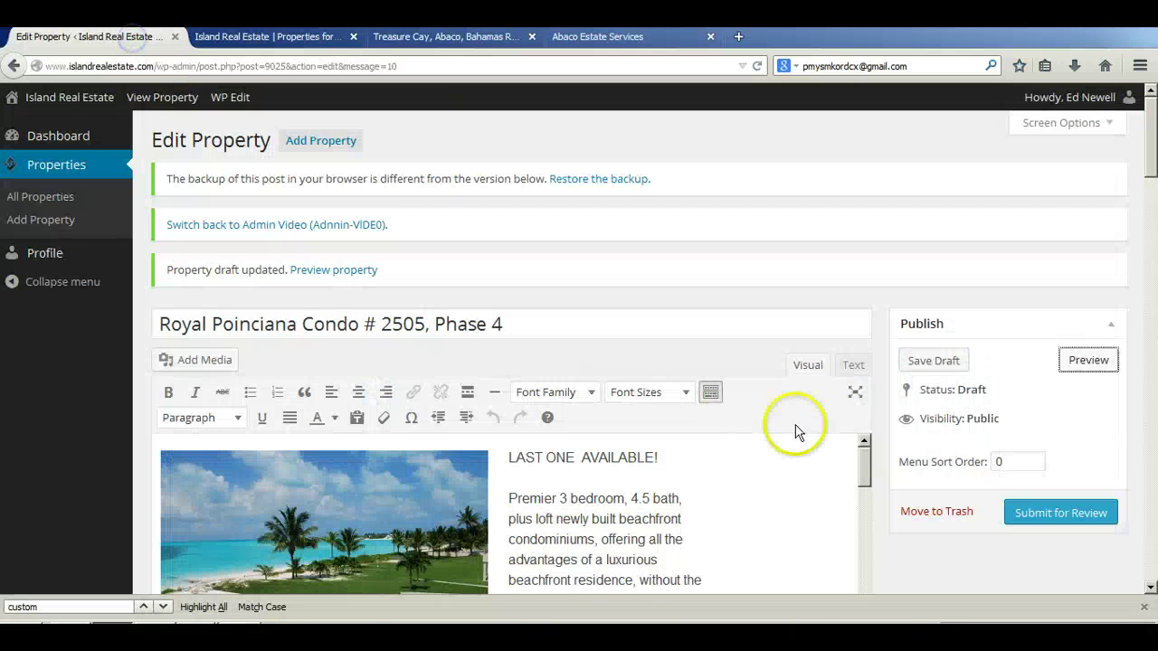
scroll(905, 435, "down", 4)
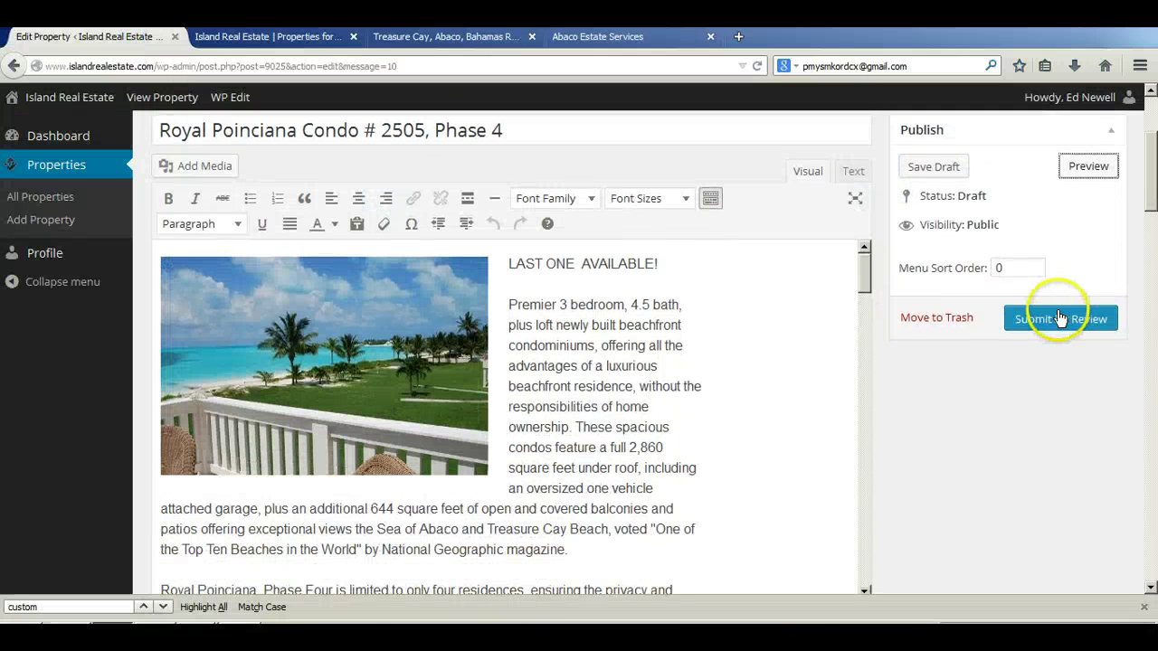
left_click(1062, 317)
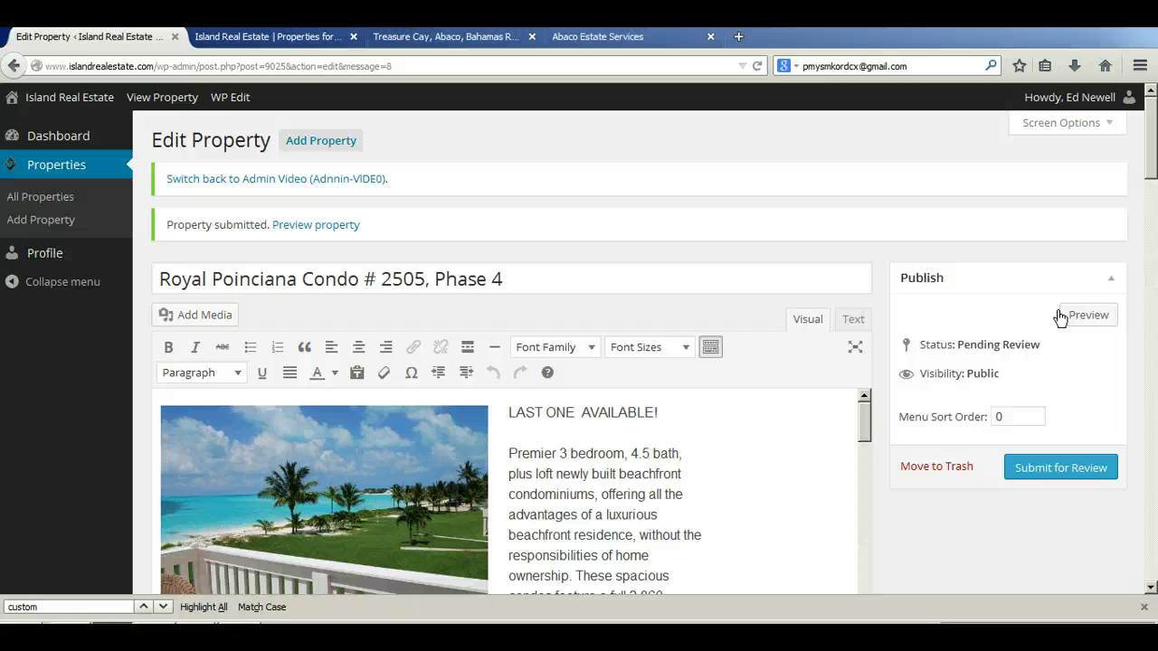
left_click(609, 276)
left_click(595, 491)
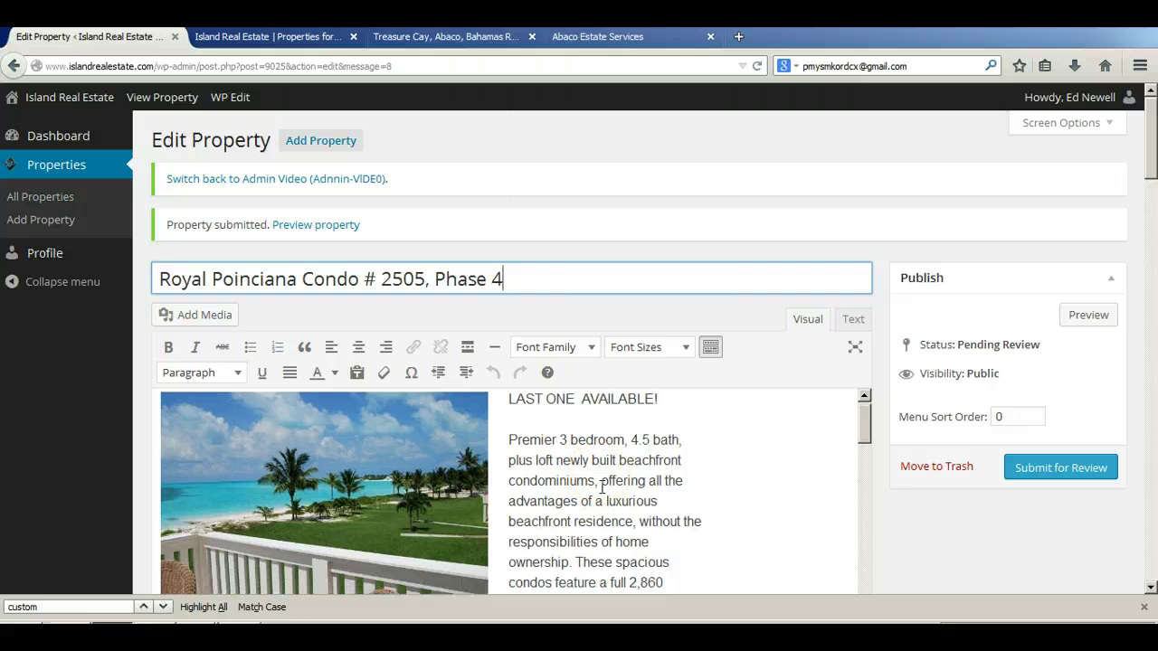
scroll(602, 488, "down", 2)
scroll(914, 522, "down", 2)
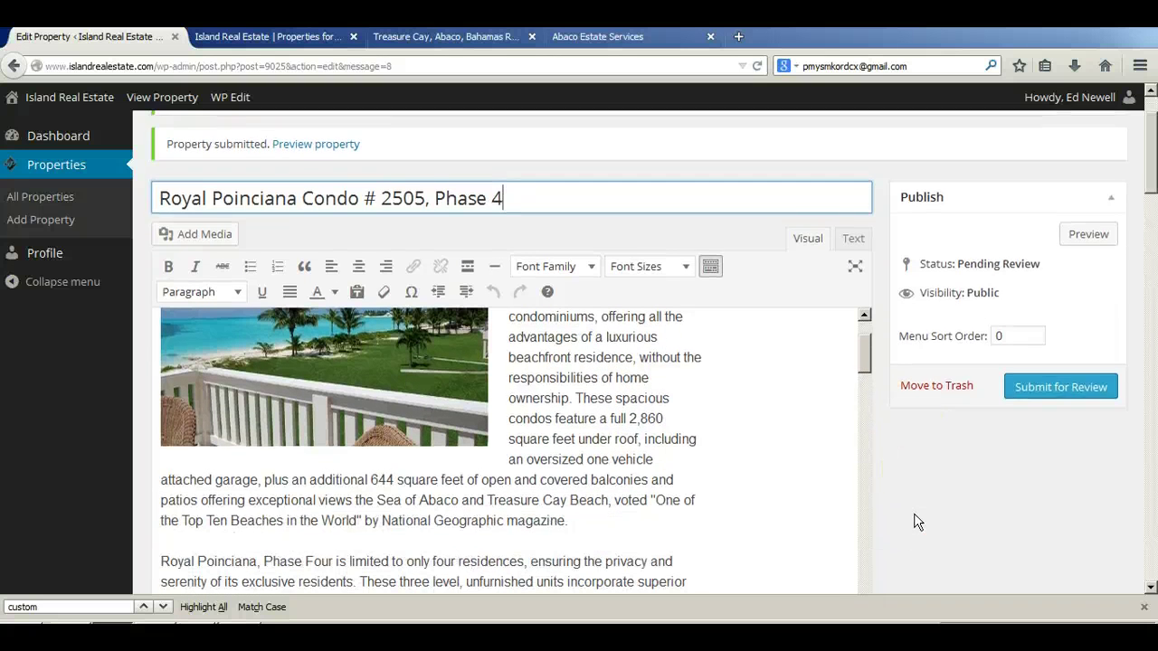
scroll(914, 522, "down", 2)
left_click(737, 408)
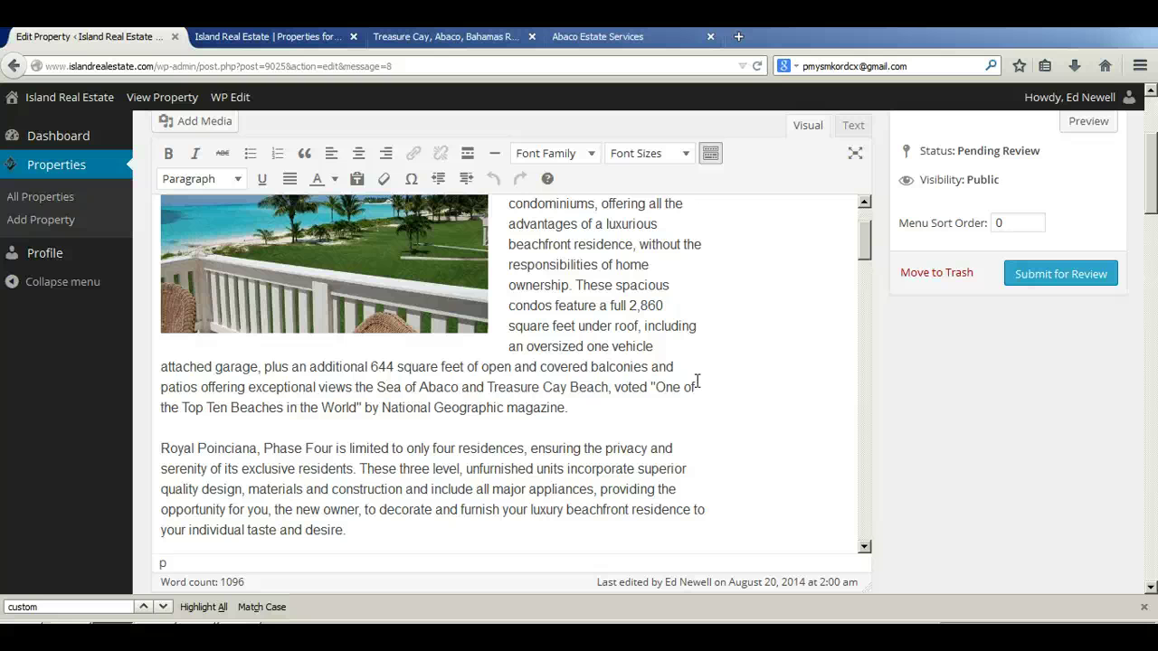
scroll(697, 381, "up", 2)
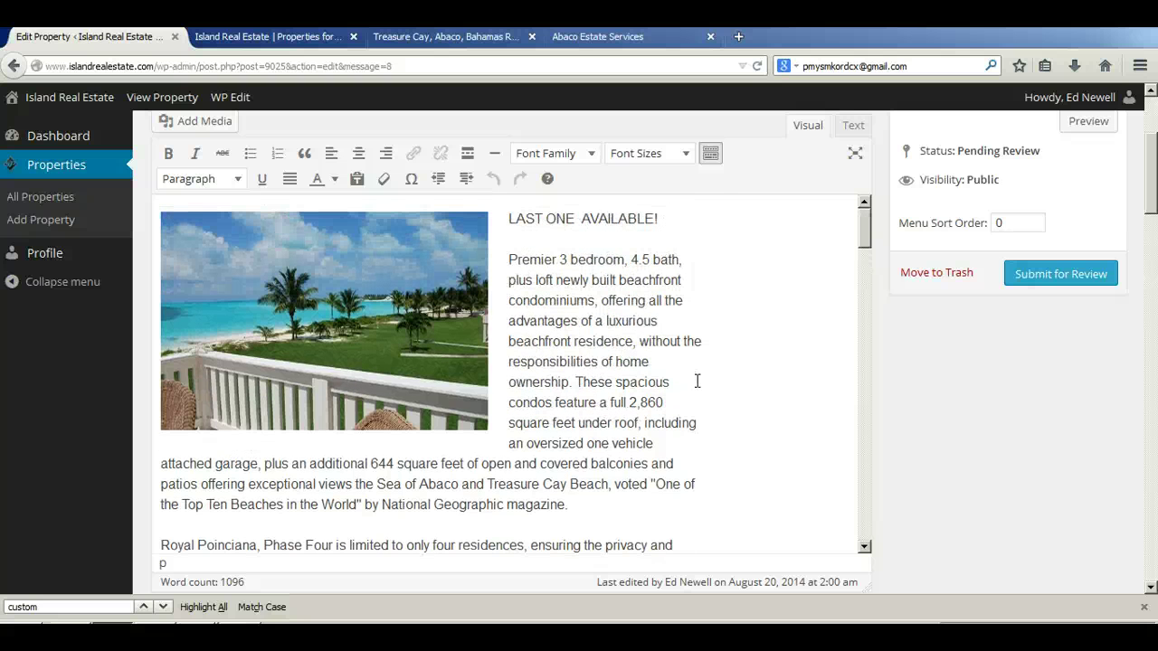